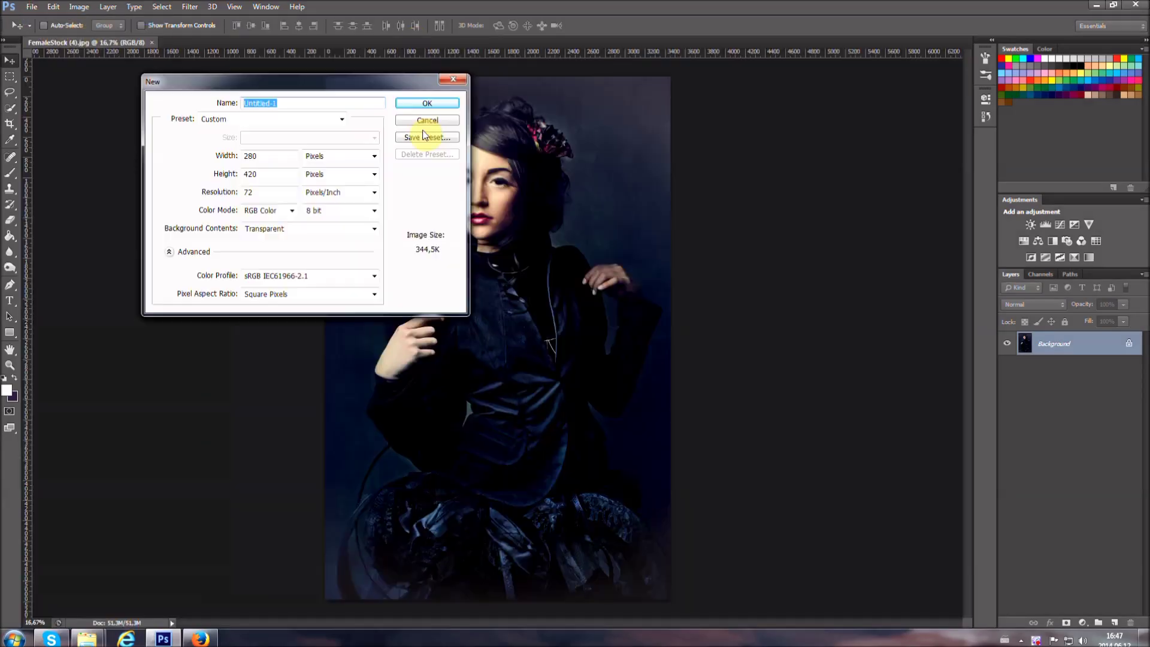
Scale the image down, add a layer above Curves, and set a near-black foreground colour.
mouse_move(324, 308)
mouse_down()
mouse_move(595, 555)
mouse_move(452, 277)
mouse_move(82, 78)
mouse_move(578, 471)
mouse_up()
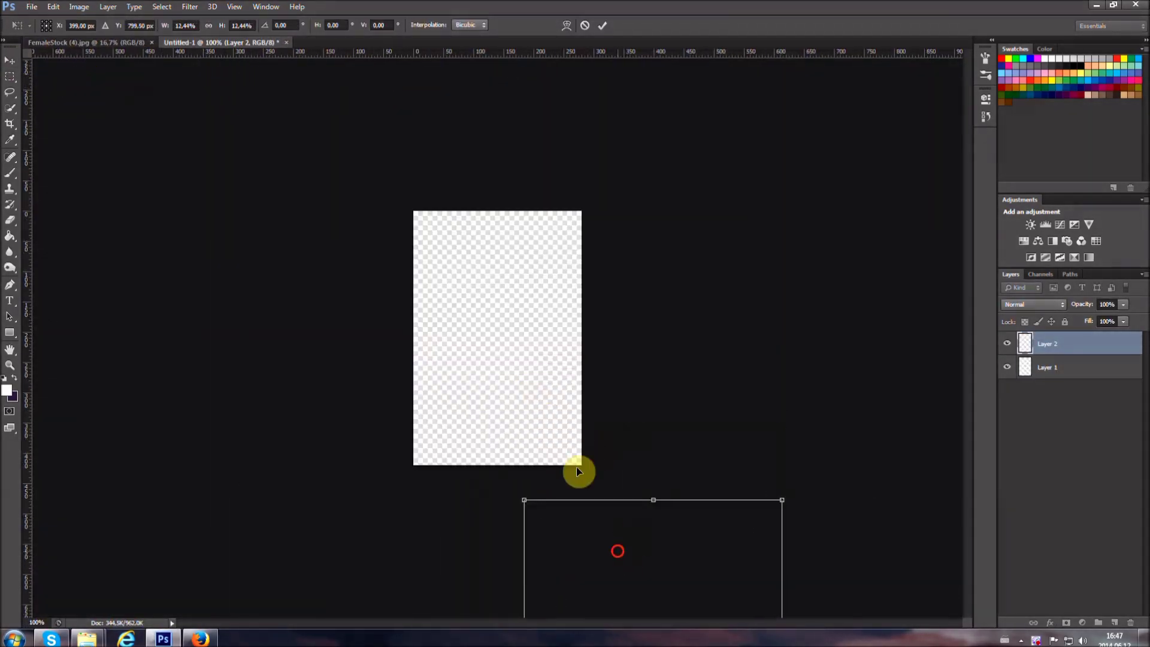
click(1114, 623)
click(985, 116)
click(7, 390)
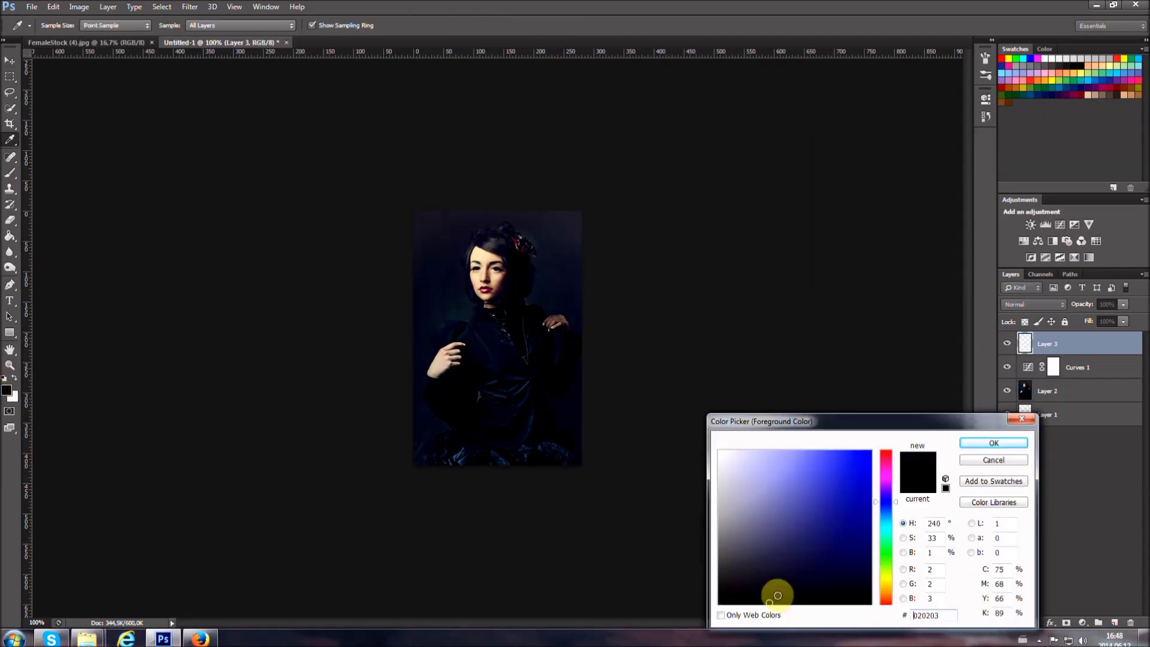
click(531, 419)
With a soft brush at 200% zoom, paint dark strokes on both sides of the head.
key(Return)
click(10, 173)
click(58, 25)
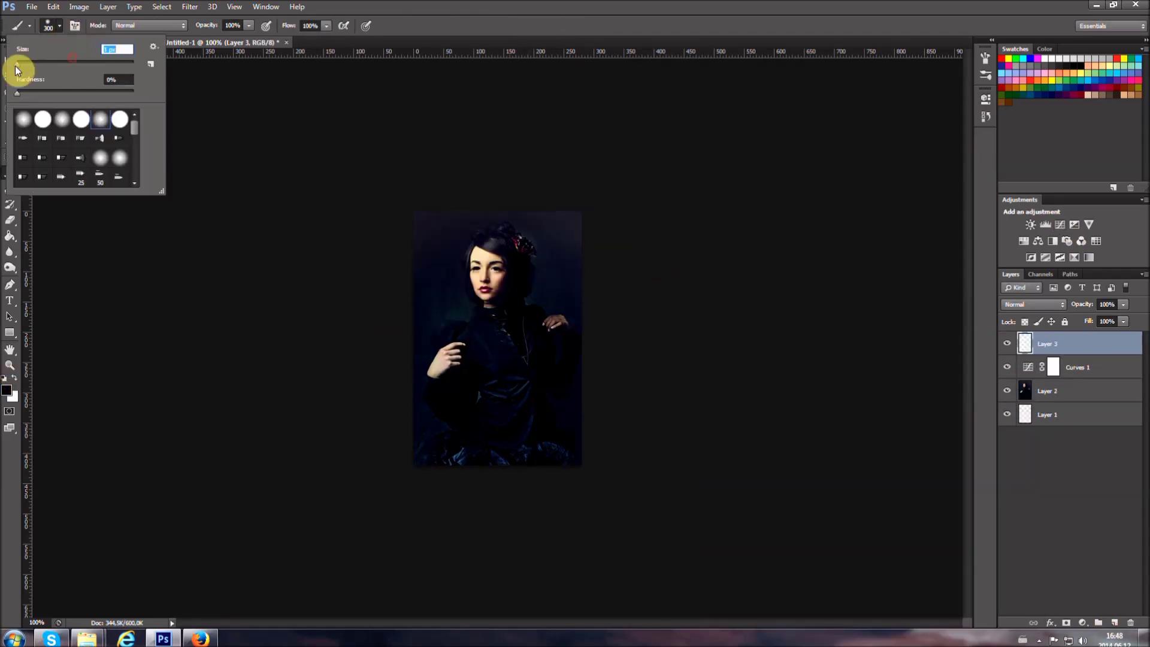
click(985, 59)
drag(608, 135, 638, 233)
drag(354, 263, 398, 260)
mouse_move(420, 96)
mouse_down()
mouse_move(410, 129)
mouse_move(359, 180)
mouse_up()
drag(563, 90, 573, 114)
click(10, 252)
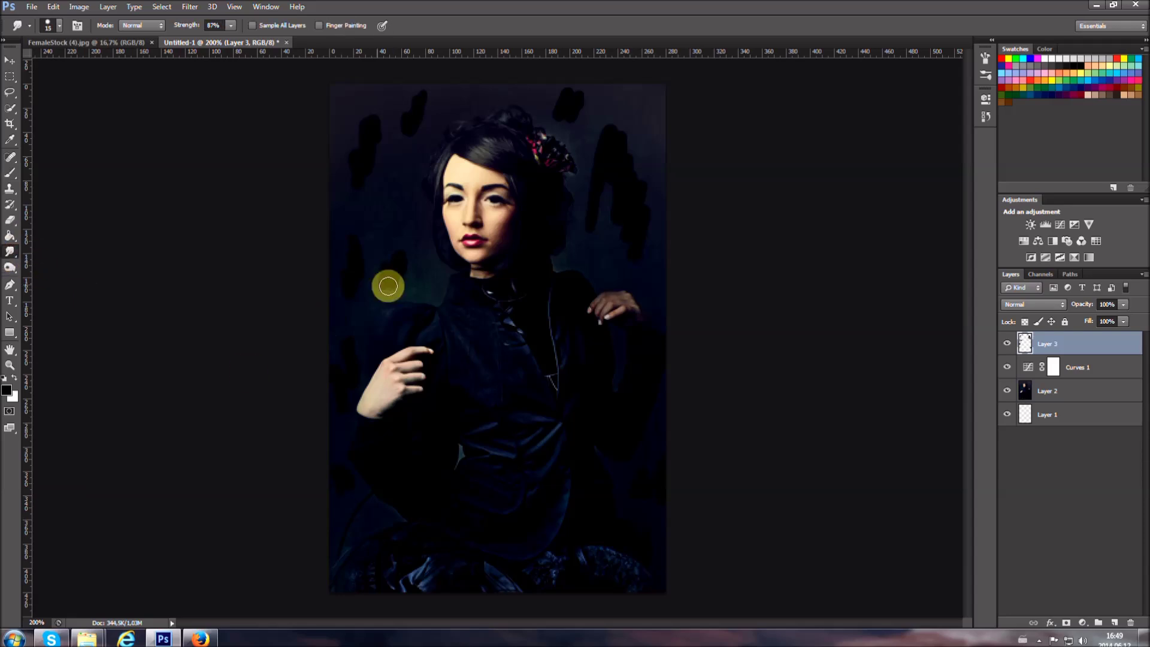
Set Smudge strength to 93% and smear the dark background along the left and right edges.
key(9)
key(3)
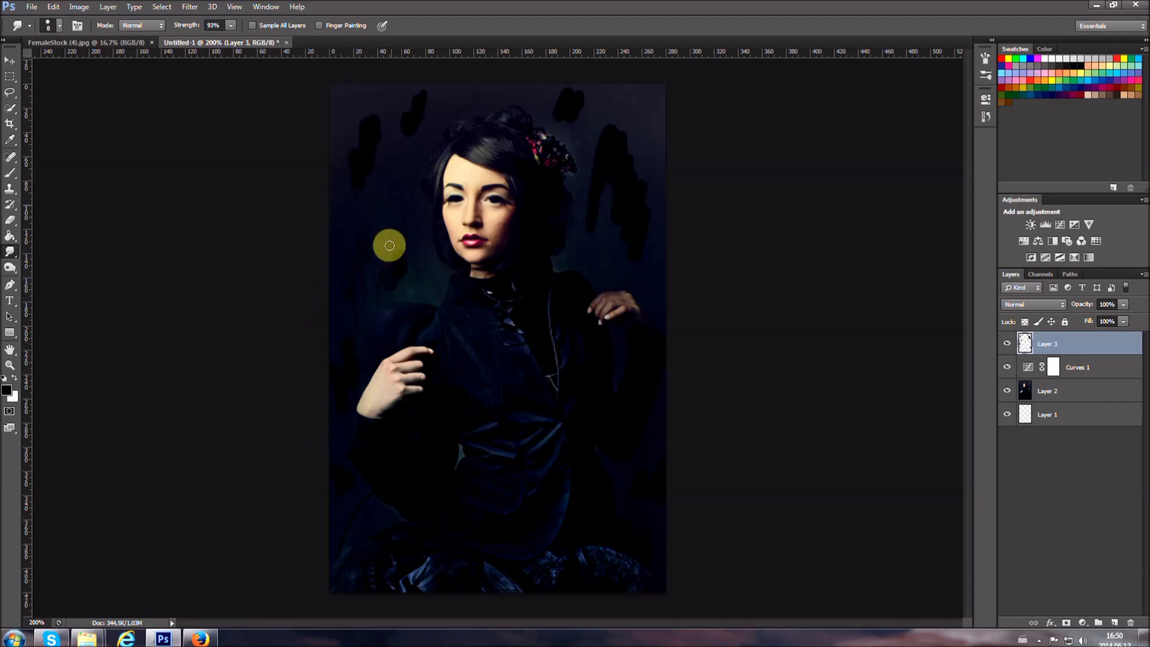
drag(403, 273, 396, 253)
mouse_move(410, 212)
mouse_down()
mouse_move(413, 262)
mouse_move(388, 190)
mouse_move(380, 334)
mouse_move(367, 254)
mouse_move(339, 337)
mouse_up()
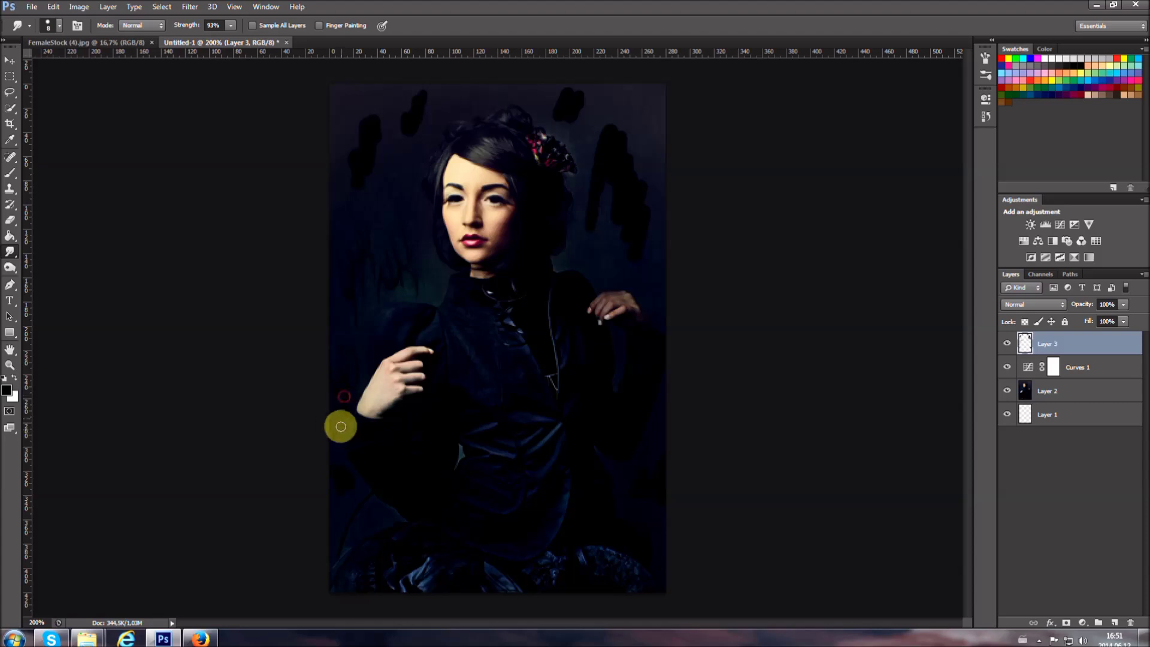
drag(341, 427, 347, 387)
drag(316, 468, 360, 363)
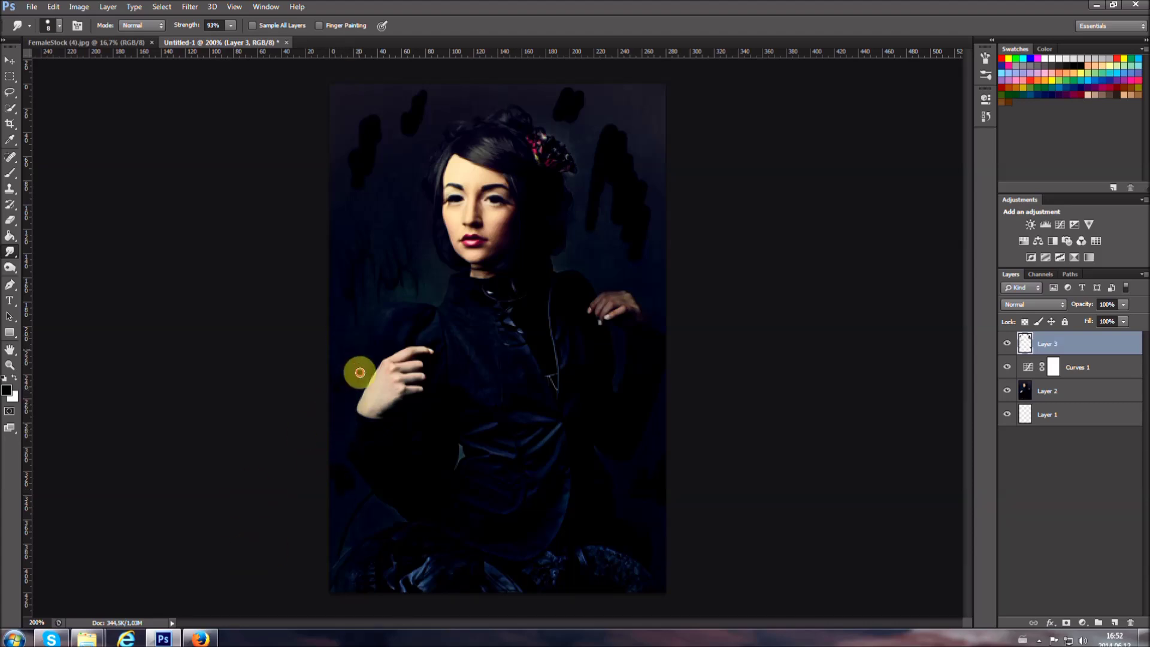
mouse_move(326, 474)
mouse_down()
mouse_move(341, 250)
mouse_move(383, 277)
mouse_up()
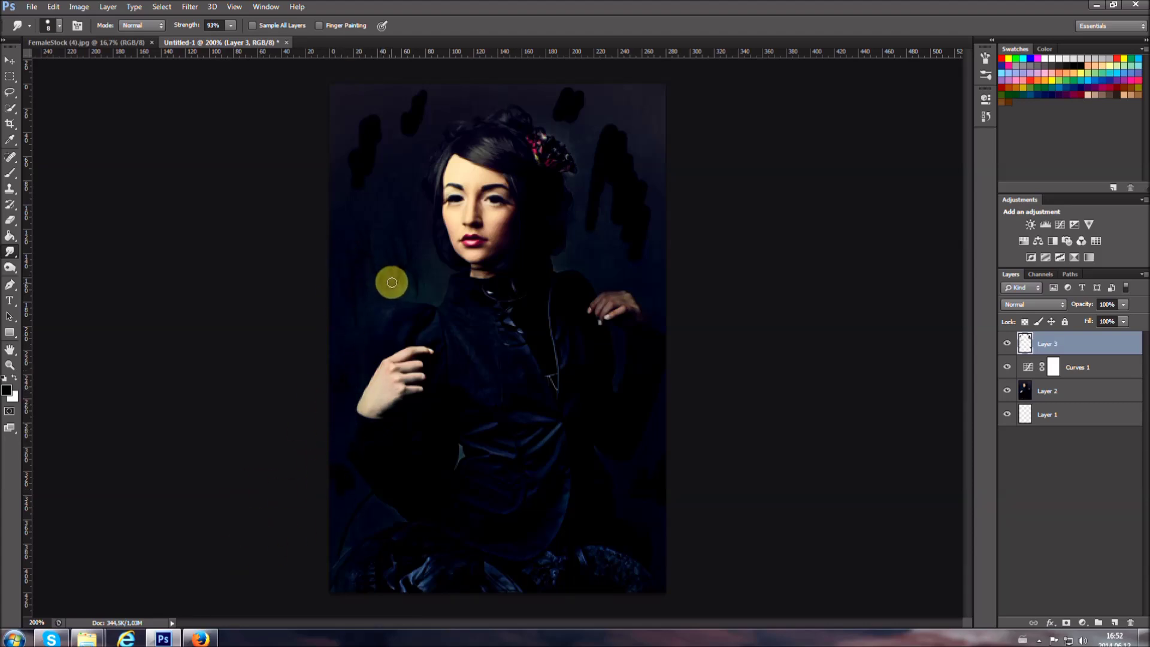
mouse_move(302, 431)
mouse_down()
mouse_move(333, 457)
mouse_move(339, 520)
mouse_move(346, 478)
mouse_up()
mouse_move(631, 494)
mouse_down()
mouse_move(655, 471)
mouse_move(627, 390)
mouse_move(652, 198)
mouse_up()
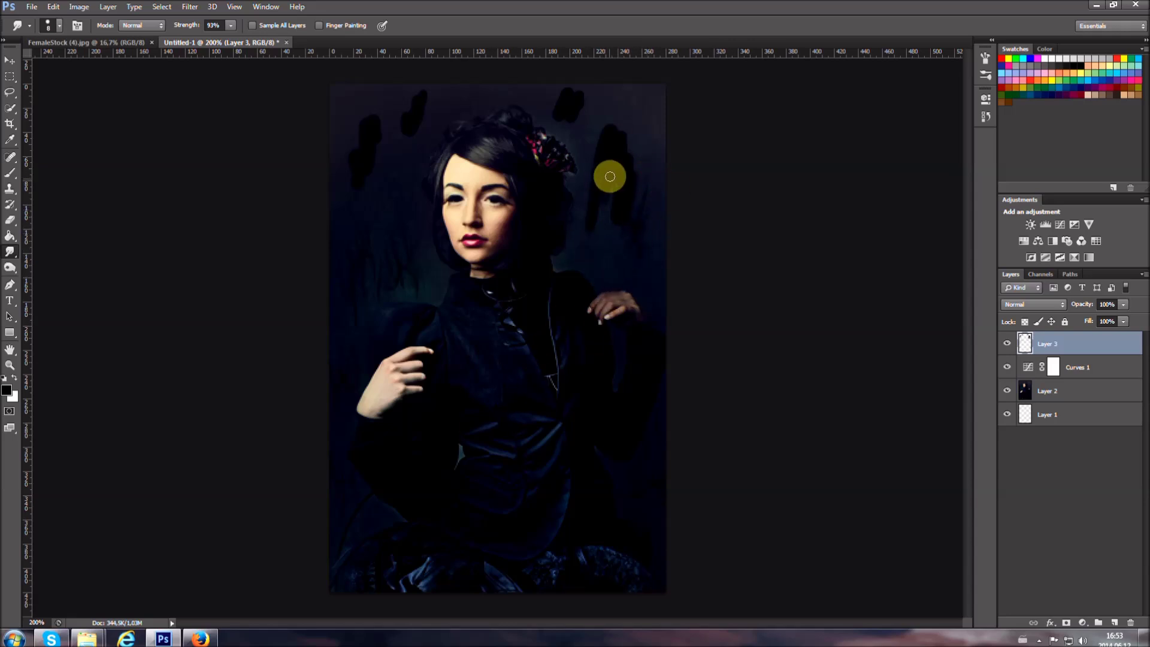
Pull the dark blobs right, above and left of the head into thin streaks.
drag(591, 215, 579, 167)
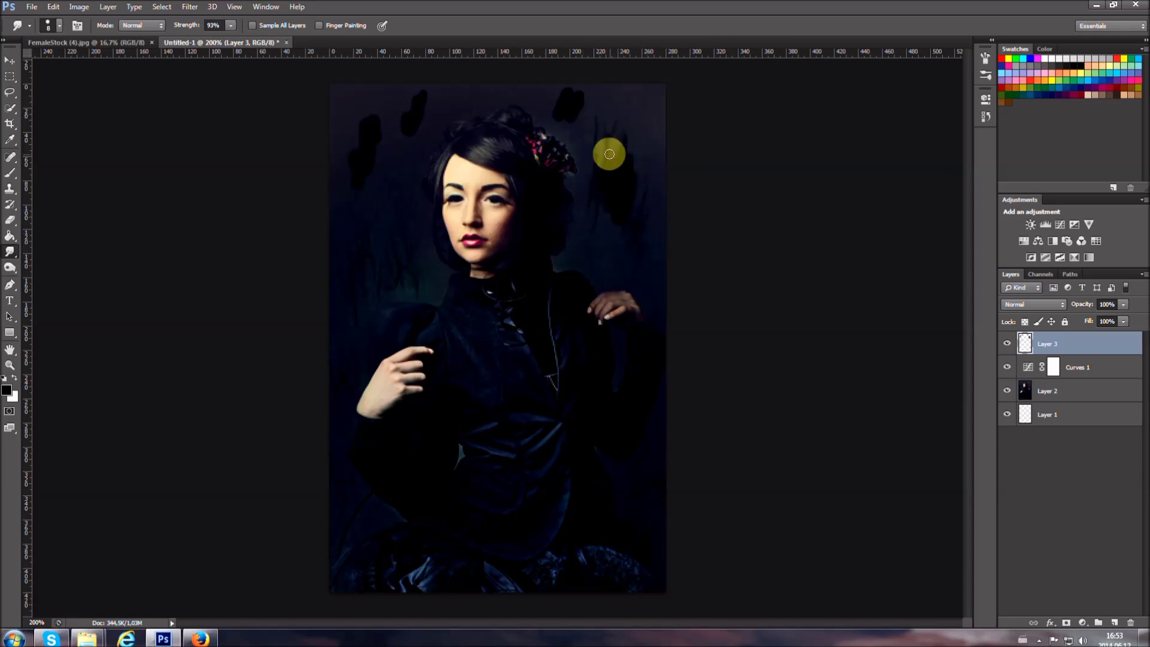
mouse_move(606, 224)
mouse_down()
mouse_move(625, 153)
mouse_move(622, 211)
mouse_move(630, 183)
mouse_up()
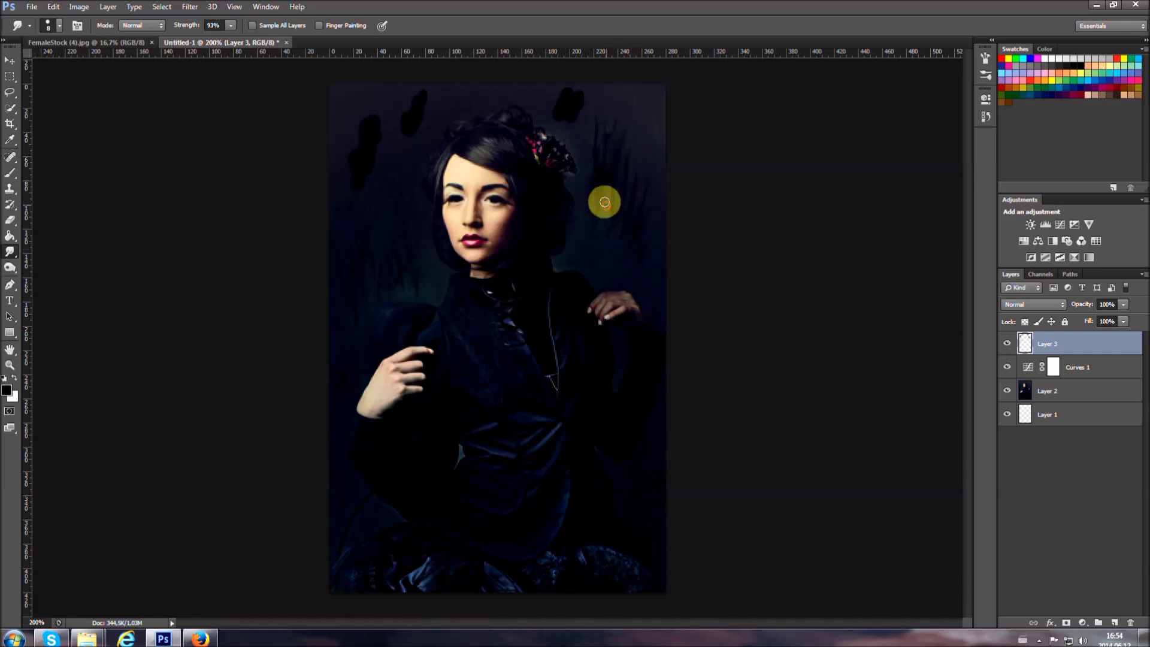
drag(559, 113, 573, 116)
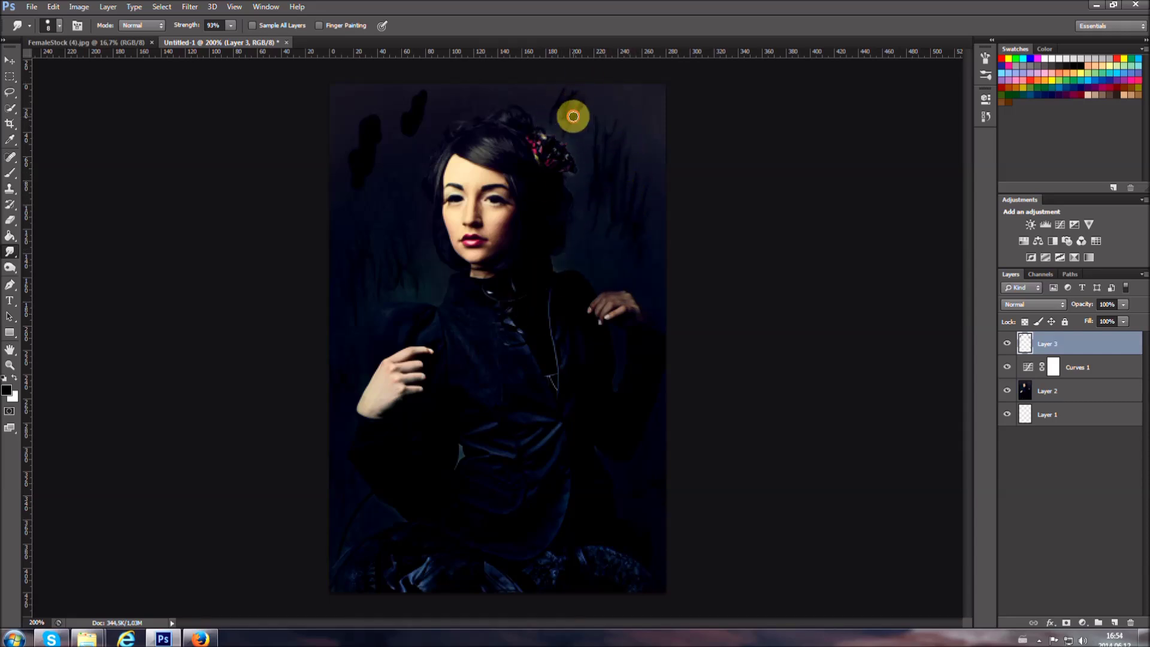
mouse_move(353, 167)
mouse_down()
mouse_move(352, 180)
mouse_move(363, 157)
mouse_up()
drag(360, 115, 339, 142)
mouse_move(566, 256)
mouse_down()
mouse_move(598, 254)
mouse_move(639, 118)
mouse_move(611, 249)
mouse_move(622, 169)
mouse_up()
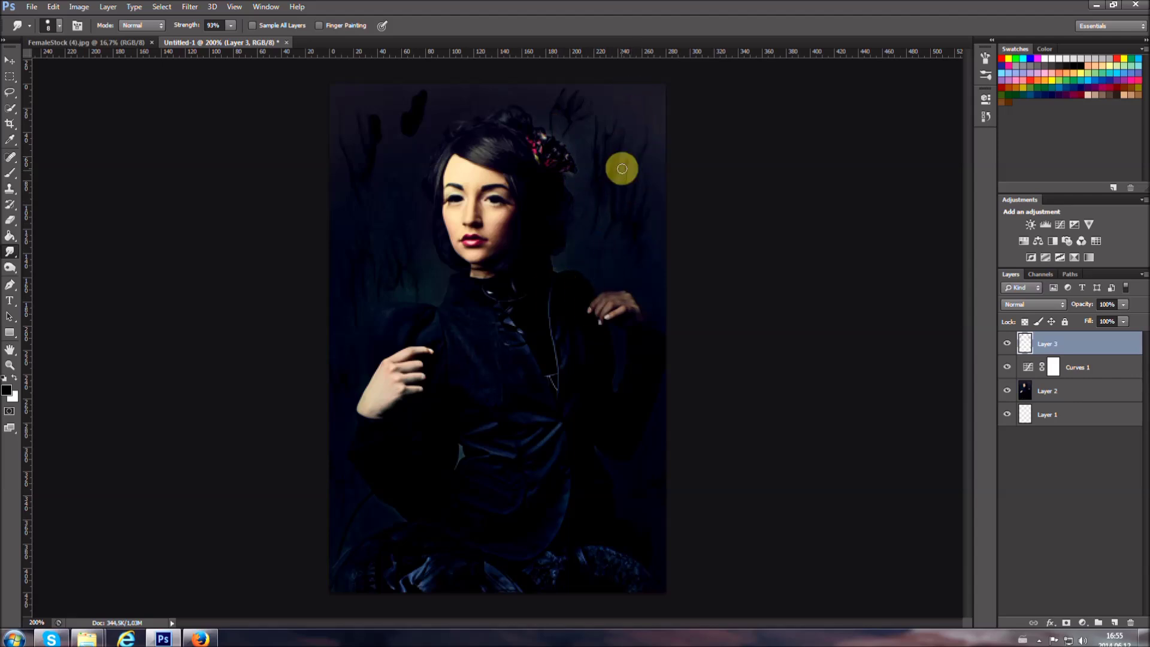
mouse_move(387, 151)
mouse_down()
mouse_move(367, 79)
mouse_move(356, 238)
mouse_up()
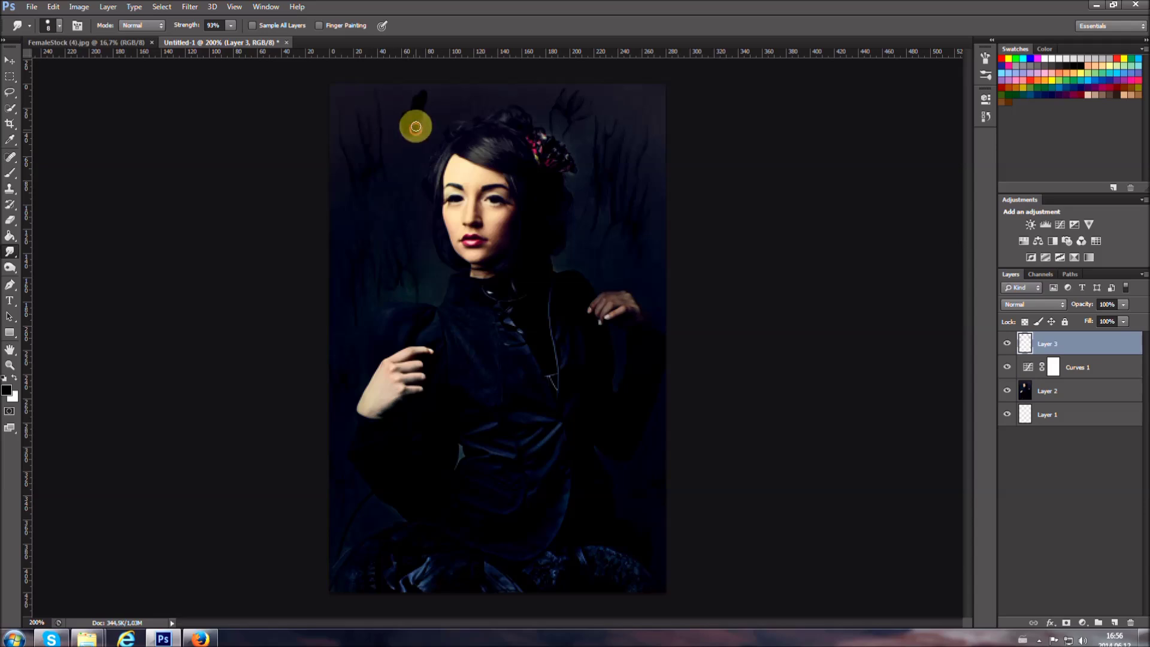
mouse_move(409, 156)
mouse_down()
mouse_move(413, 80)
mouse_move(429, 206)
mouse_up()
On a new 80%-opacity layer, paint dark strokes beside the head and smudge the right ones.
key(ctrl+shift+alt+n)
click(1106, 303)
text(80b)
drag(568, 125, 604, 257)
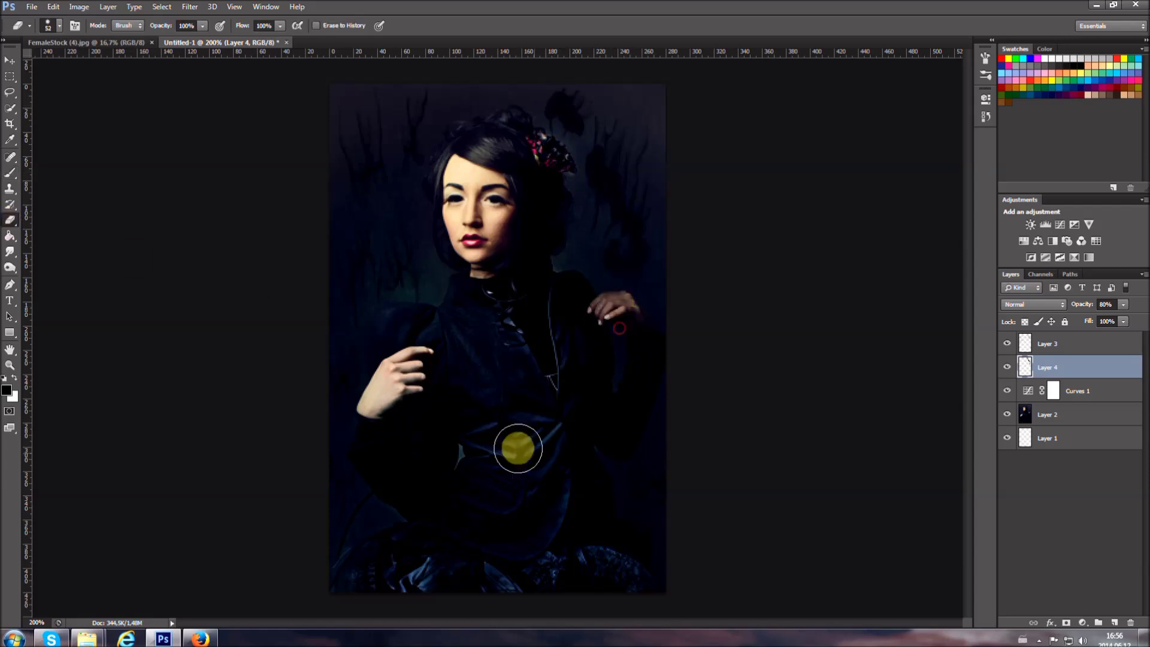
drag(370, 111, 357, 252)
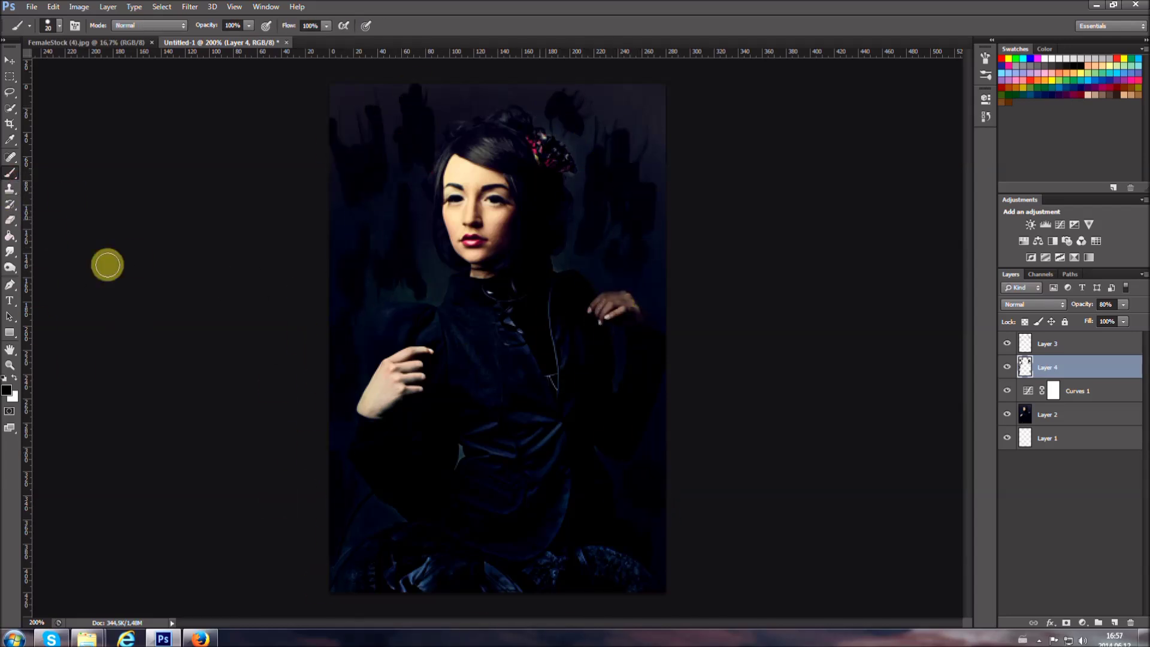
key(r)
drag(638, 156, 633, 186)
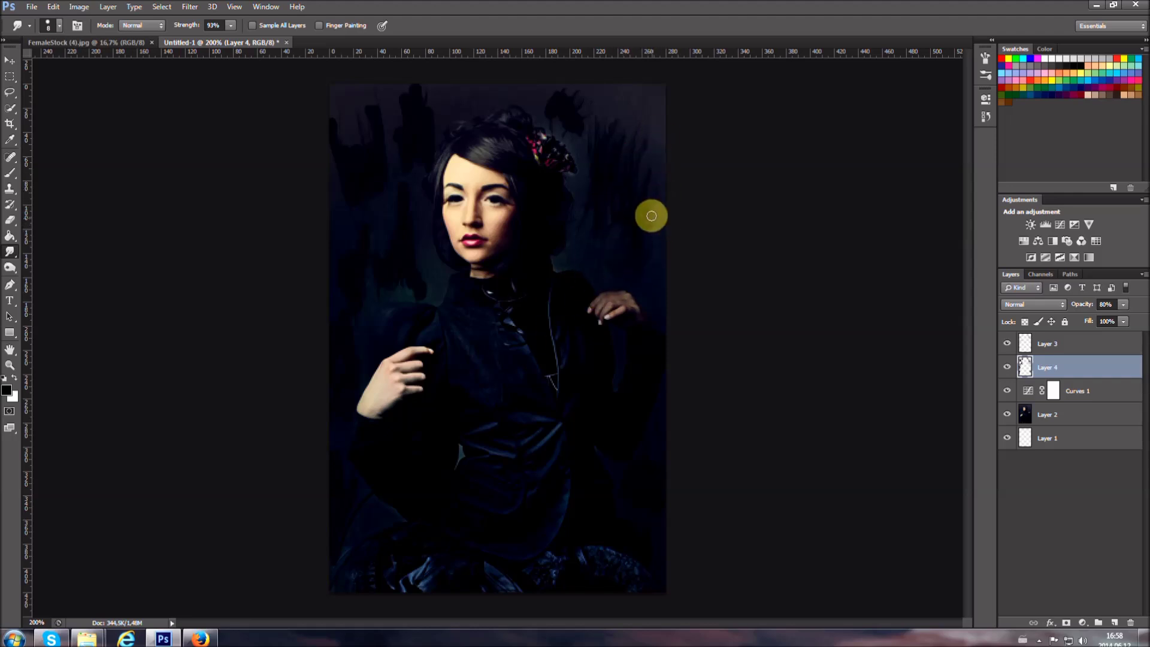
Smudge the upper-left background strokes into streaks up and down the left edge.
key(h)
key(m)
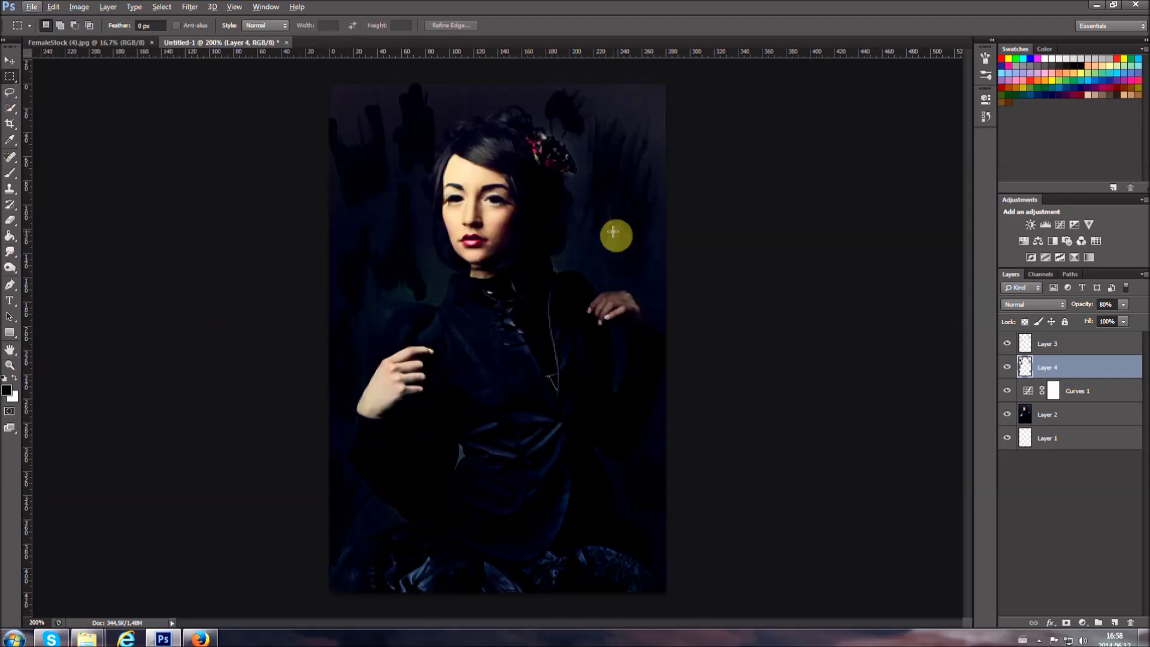
key(m)
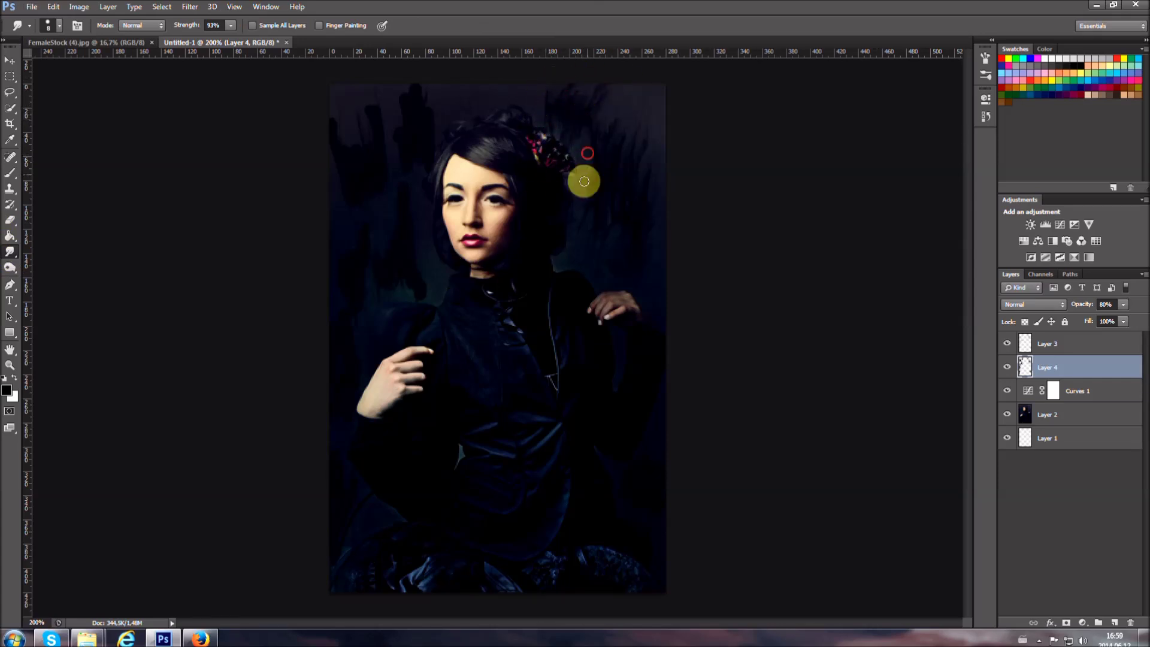
click(578, 159)
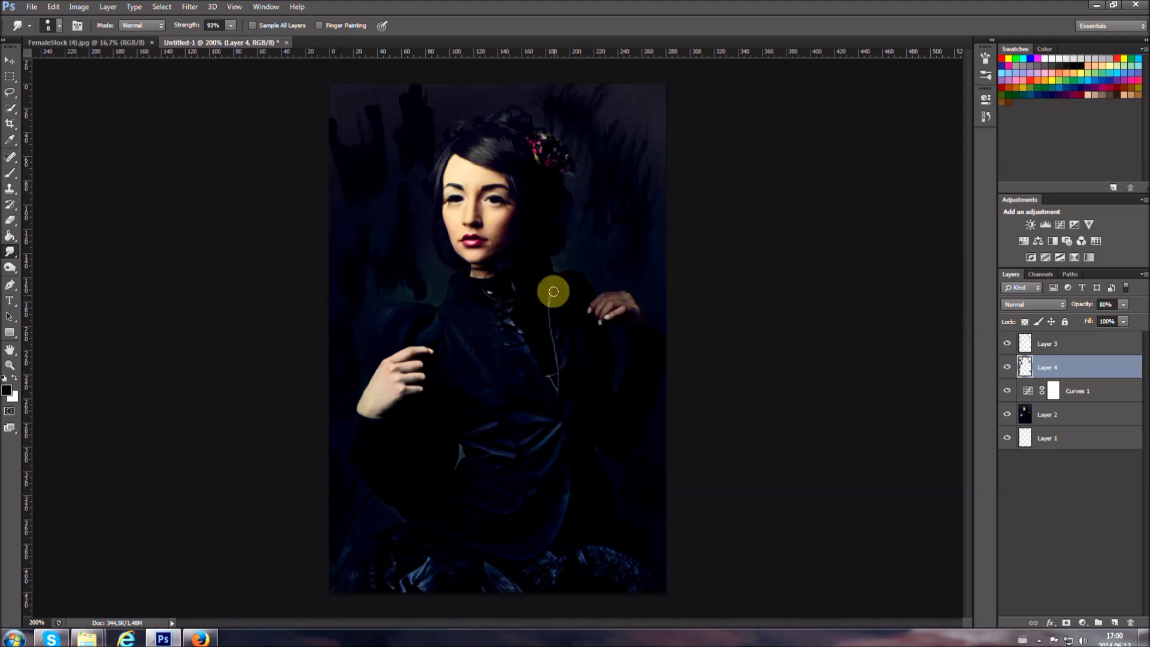
drag(339, 144, 342, 92)
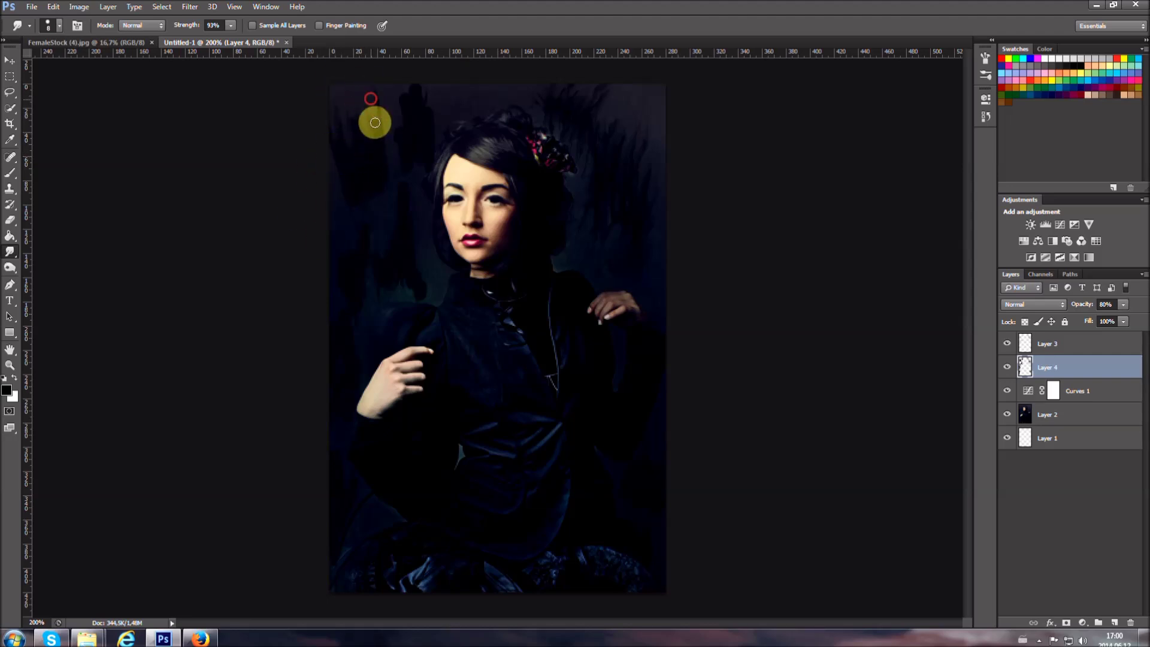
drag(343, 96, 337, 168)
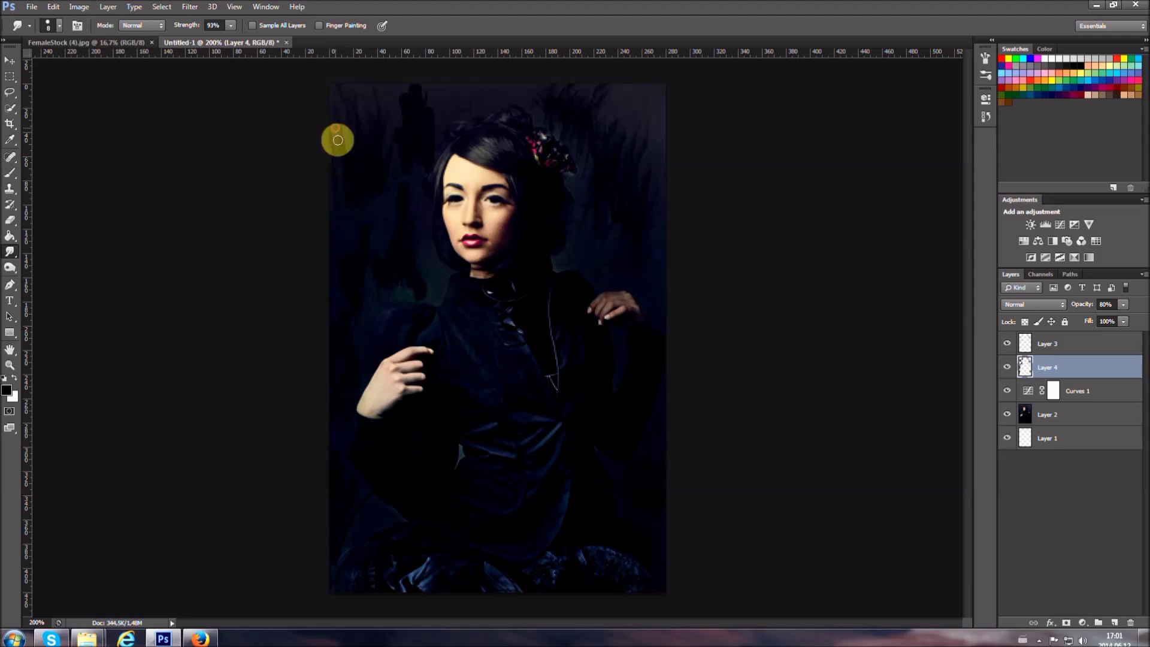
drag(377, 216, 391, 157)
drag(365, 230, 356, 107)
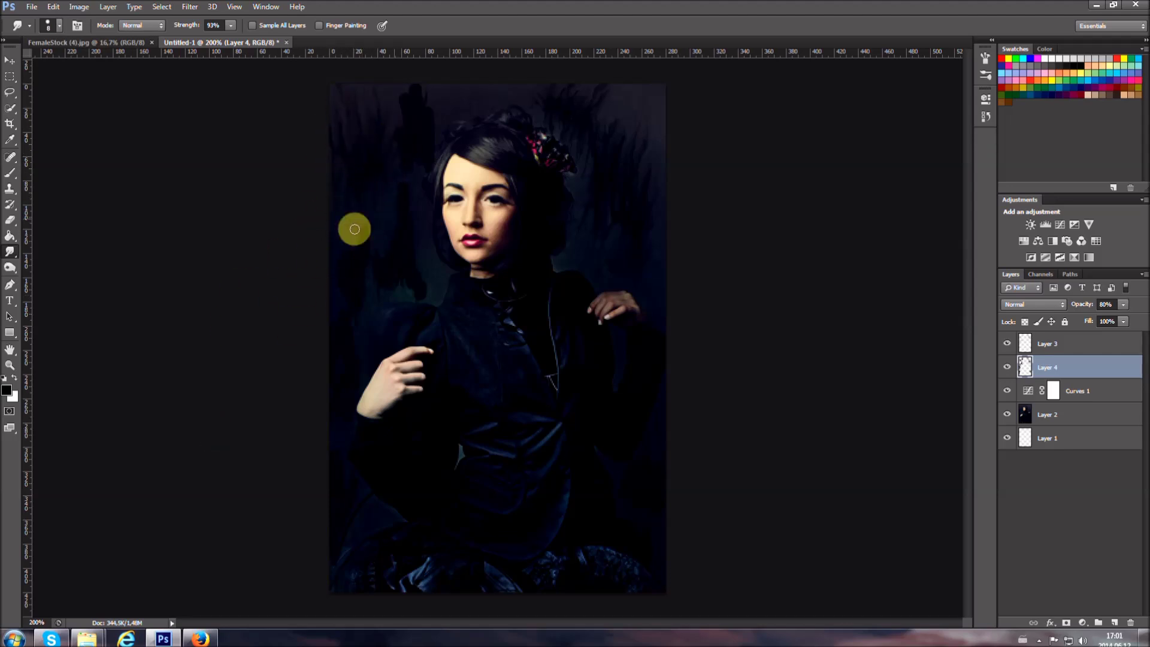
Pull dark streaks upward in the left background and smear beside her neck and face.
drag(432, 148, 452, 95)
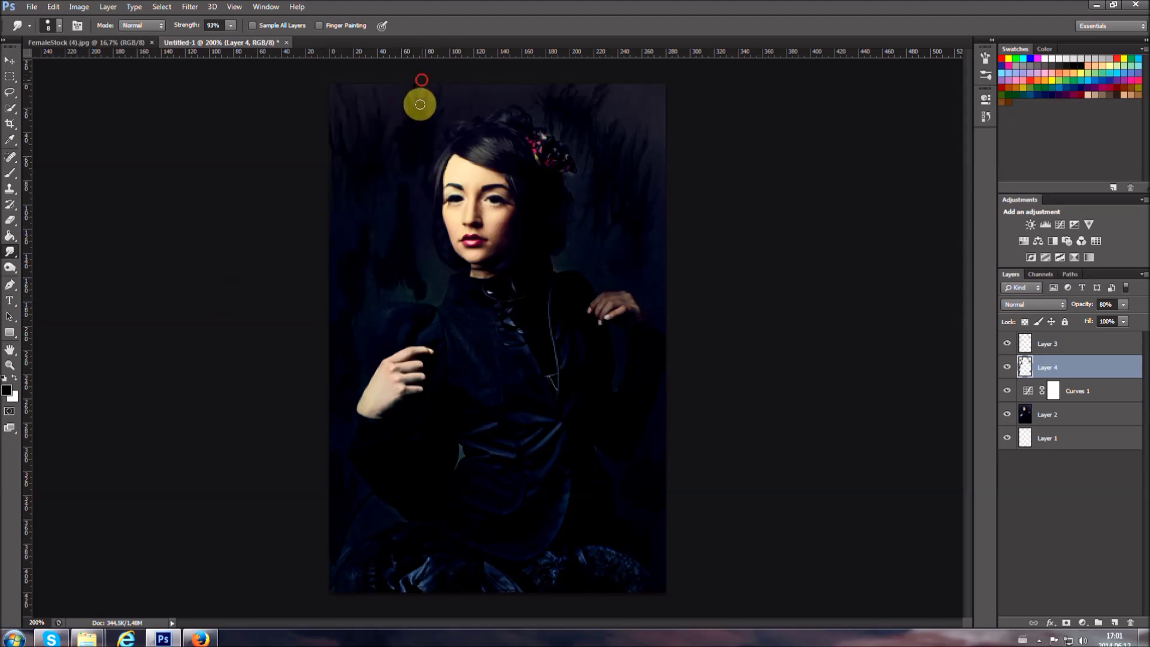
drag(400, 143, 394, 107)
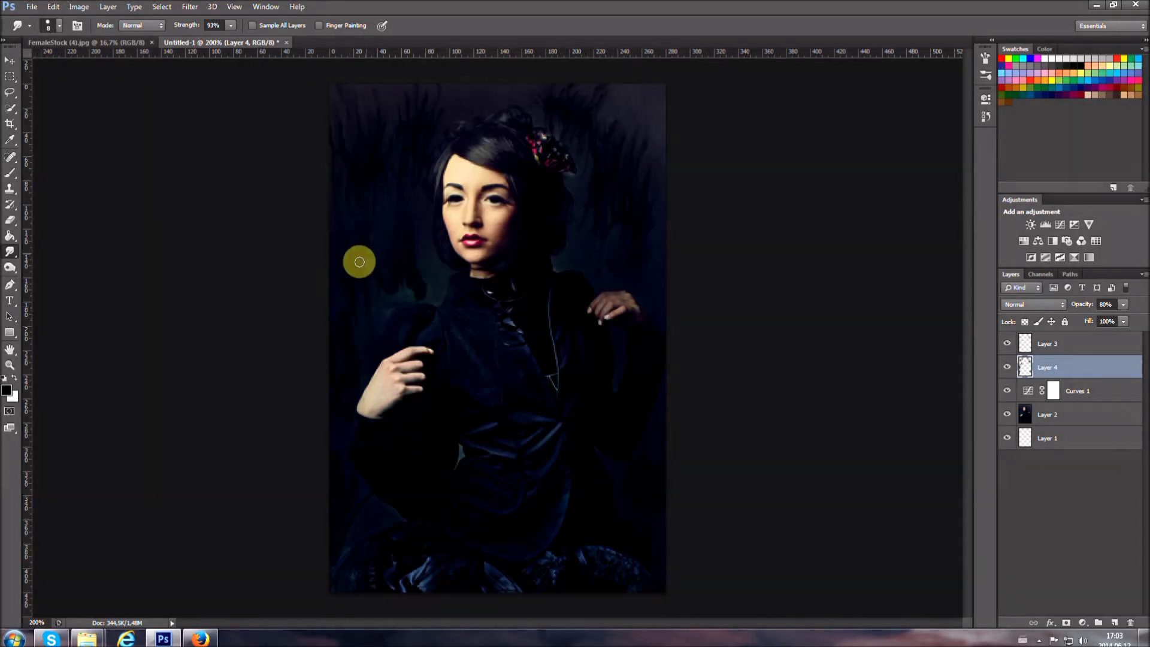
drag(342, 312, 421, 273)
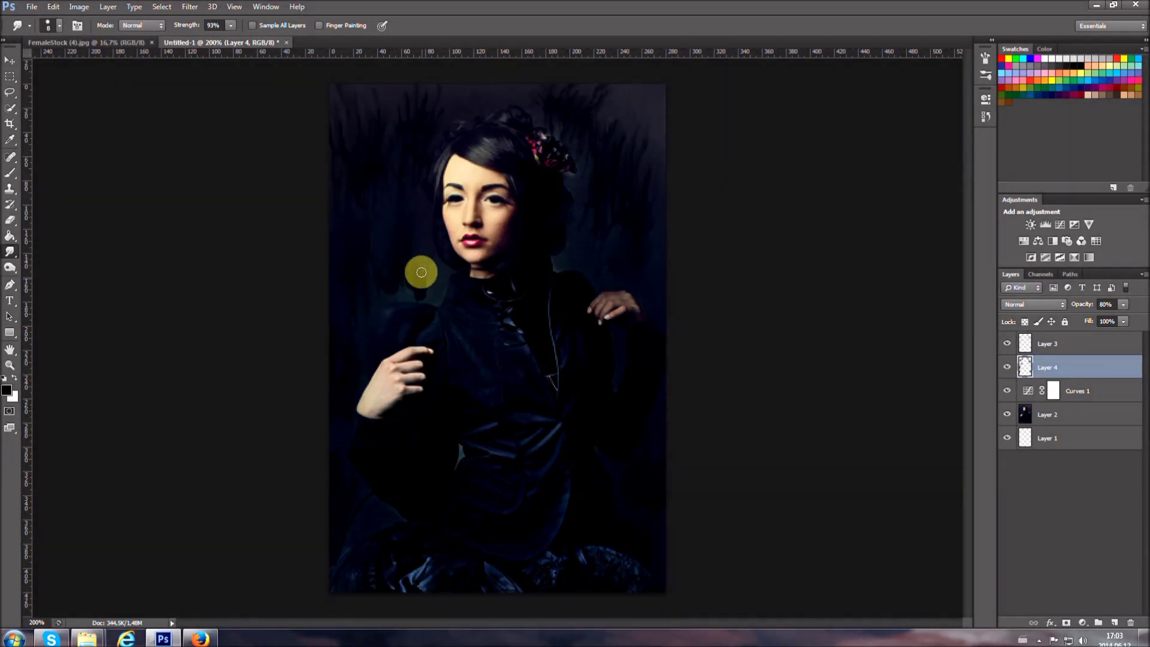
drag(423, 154, 390, 249)
click(347, 358)
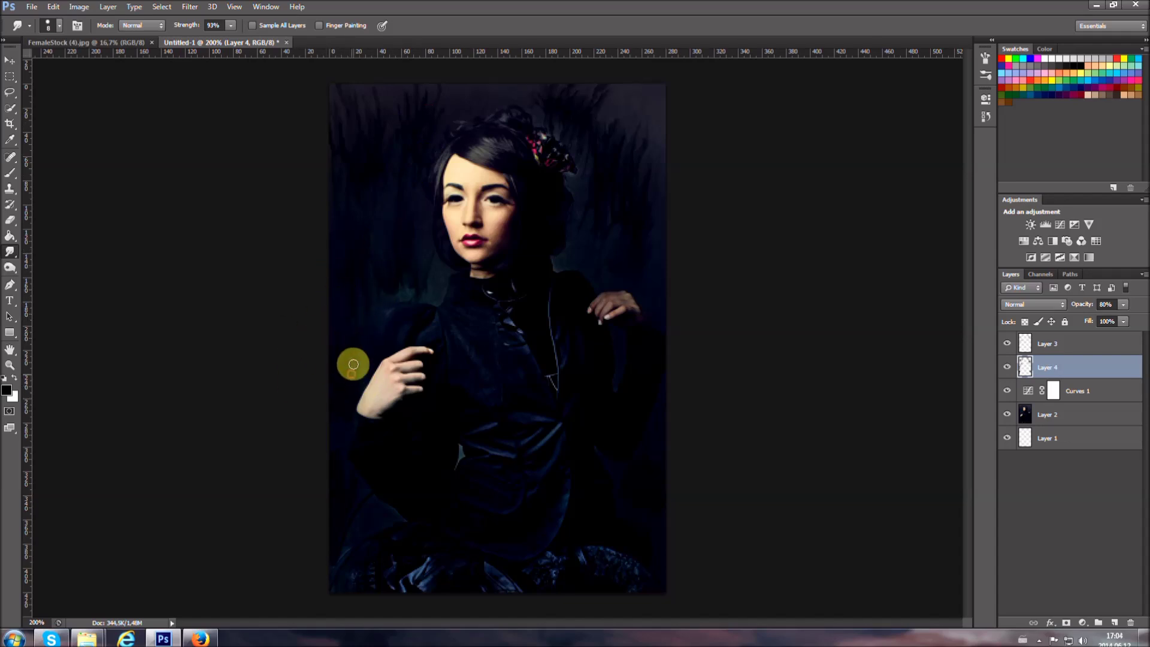
drag(340, 515, 332, 564)
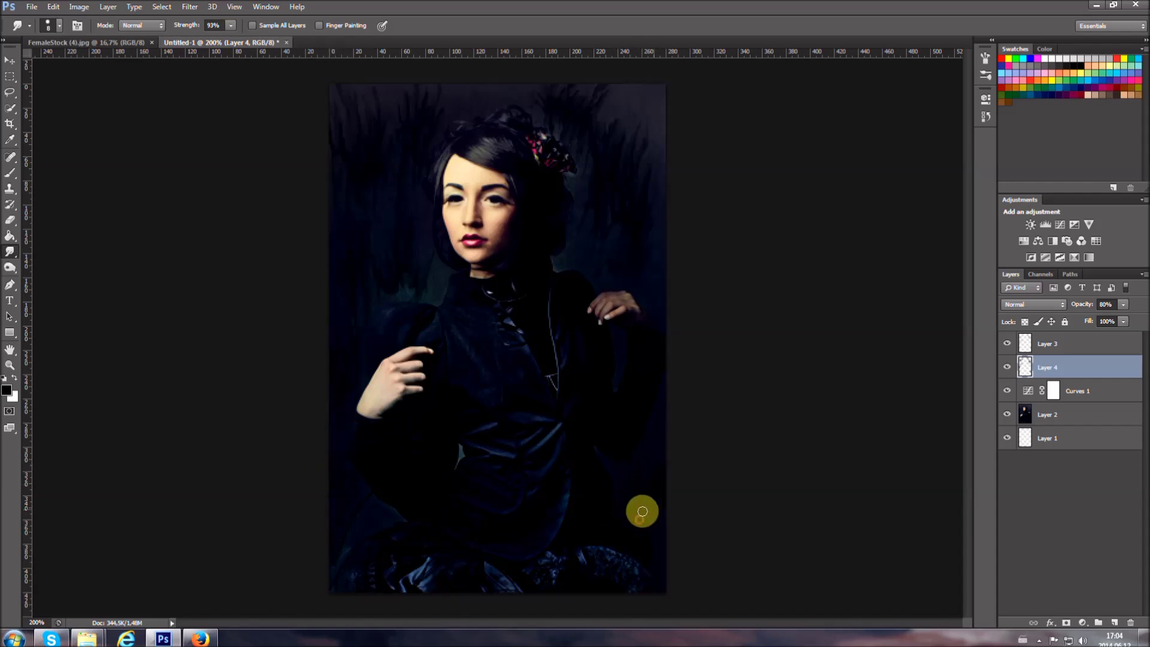
key(alt+bracketright)
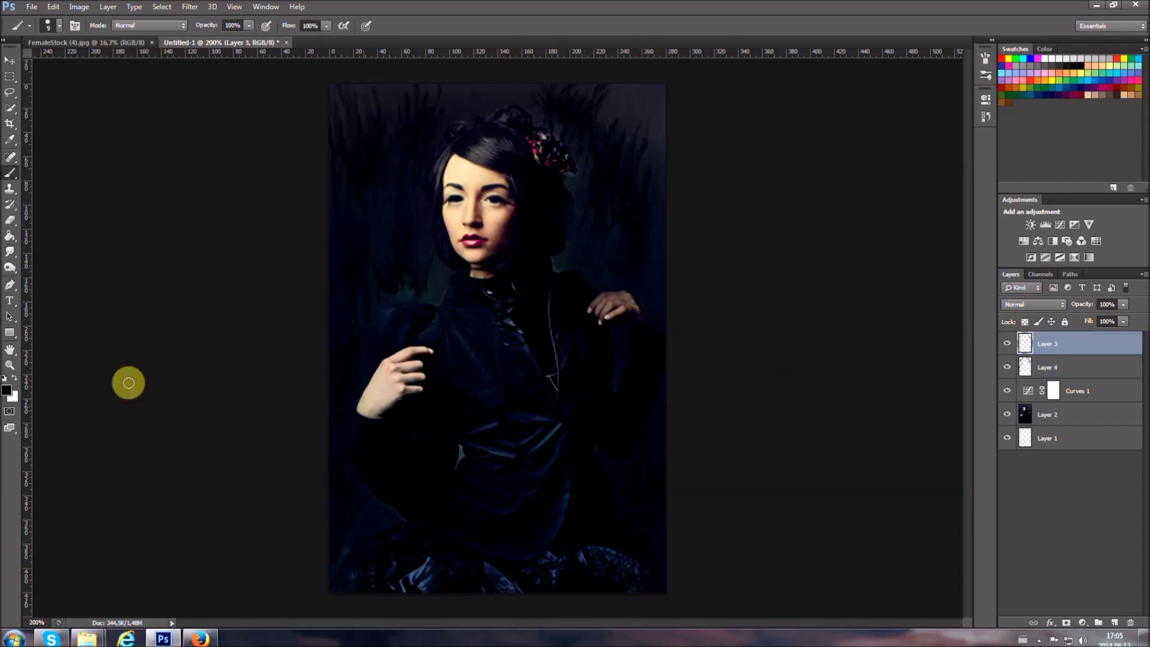
key(b)
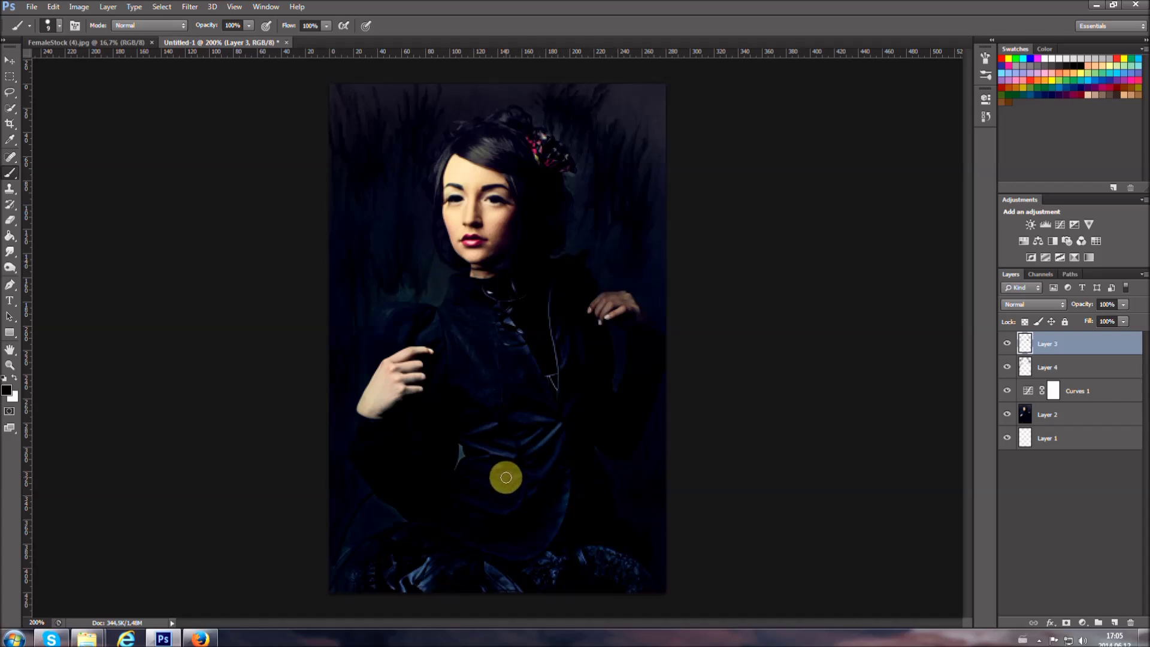
click(9, 251)
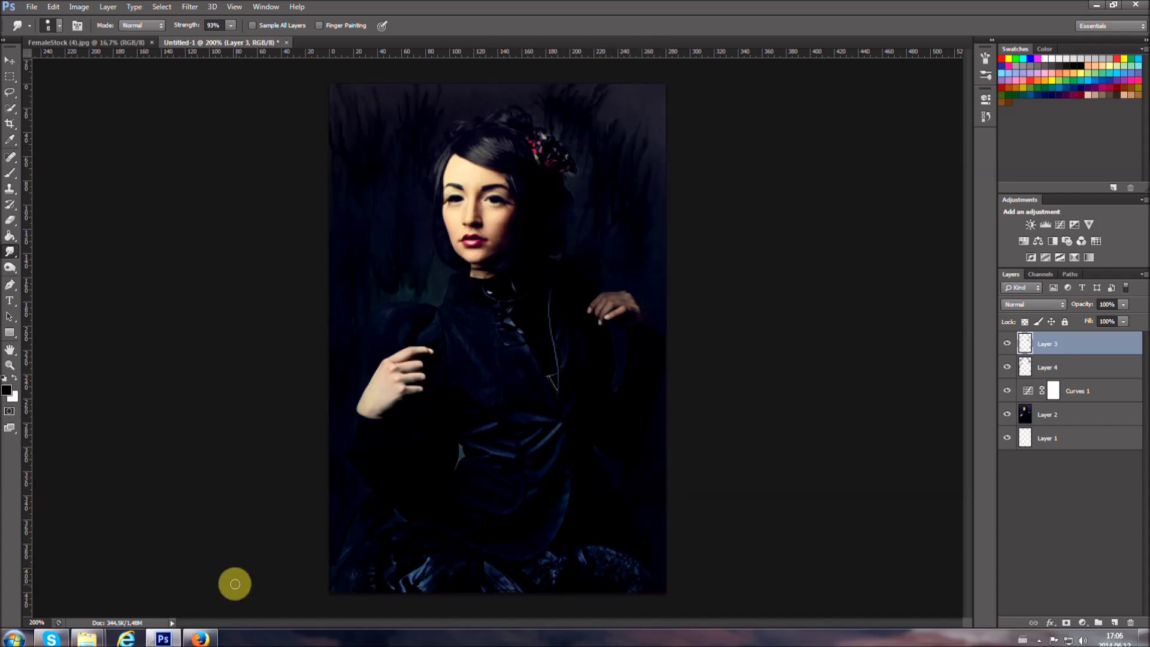
double_click(10, 365)
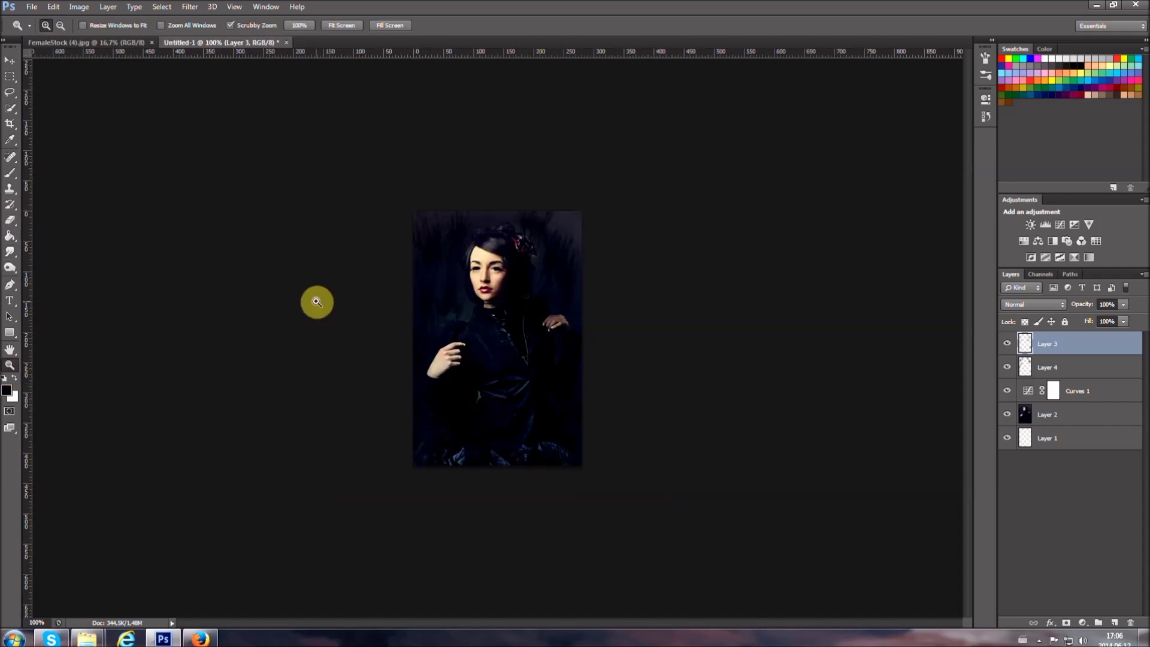
Nudge the Curves 1 midpoint and toggle the adjustment to compare.
click(1075, 391)
click(986, 98)
drag(903, 222, 900, 222)
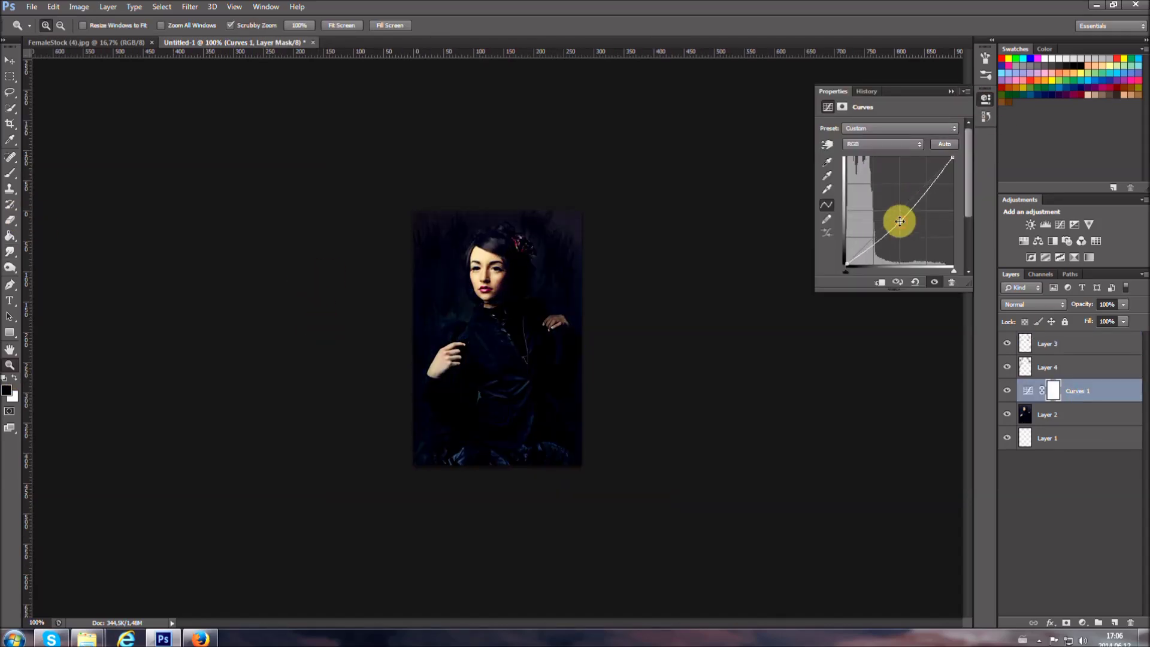
click(1007, 390)
click(1007, 390)
Add a new 40%-opacity layer and paint dark strokes along the top of the image.
key(ctrl+shift+alt+n)
click(251, 390)
key(4)
key(i)
click(6, 390)
click(988, 442)
key(b)
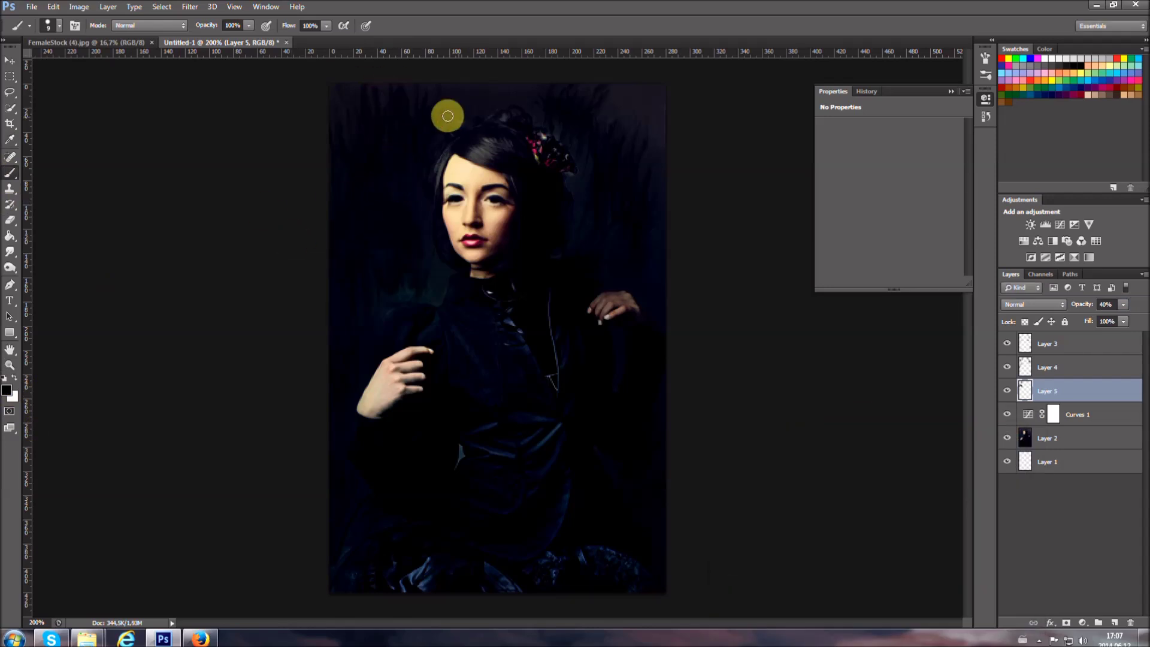
drag(446, 113, 560, 193)
Smudge the top strokes into streaks around the hair on both sides.
click(10, 251)
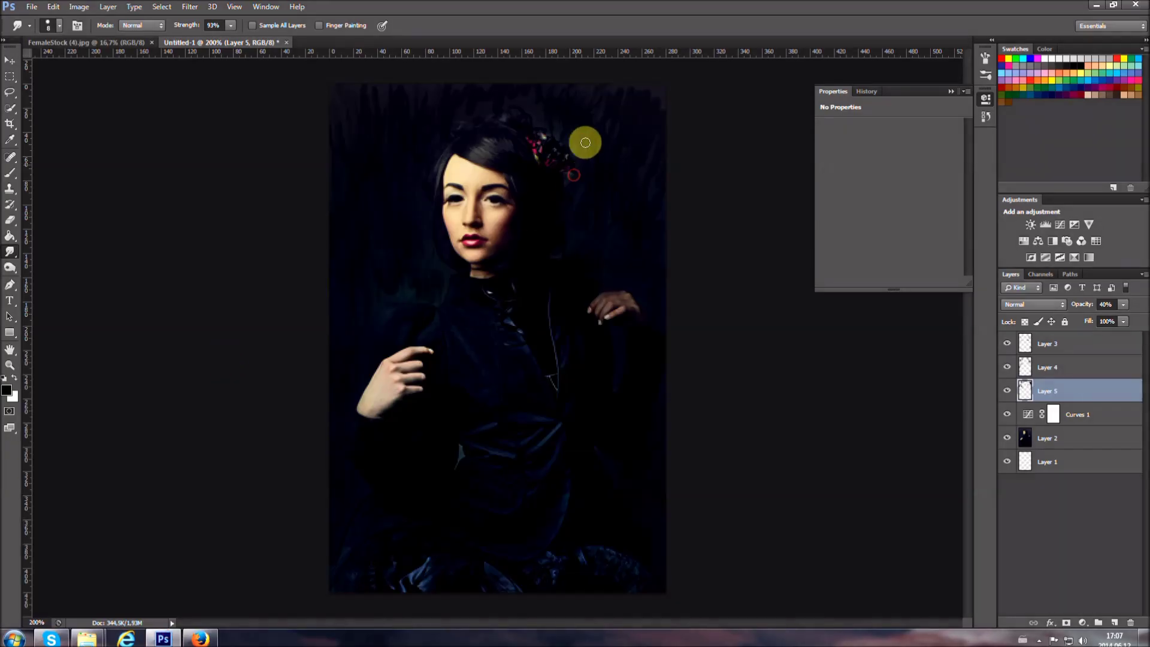
mouse_move(586, 143)
mouse_down()
mouse_move(655, 97)
mouse_move(655, 128)
mouse_move(611, 210)
mouse_move(620, 275)
mouse_up()
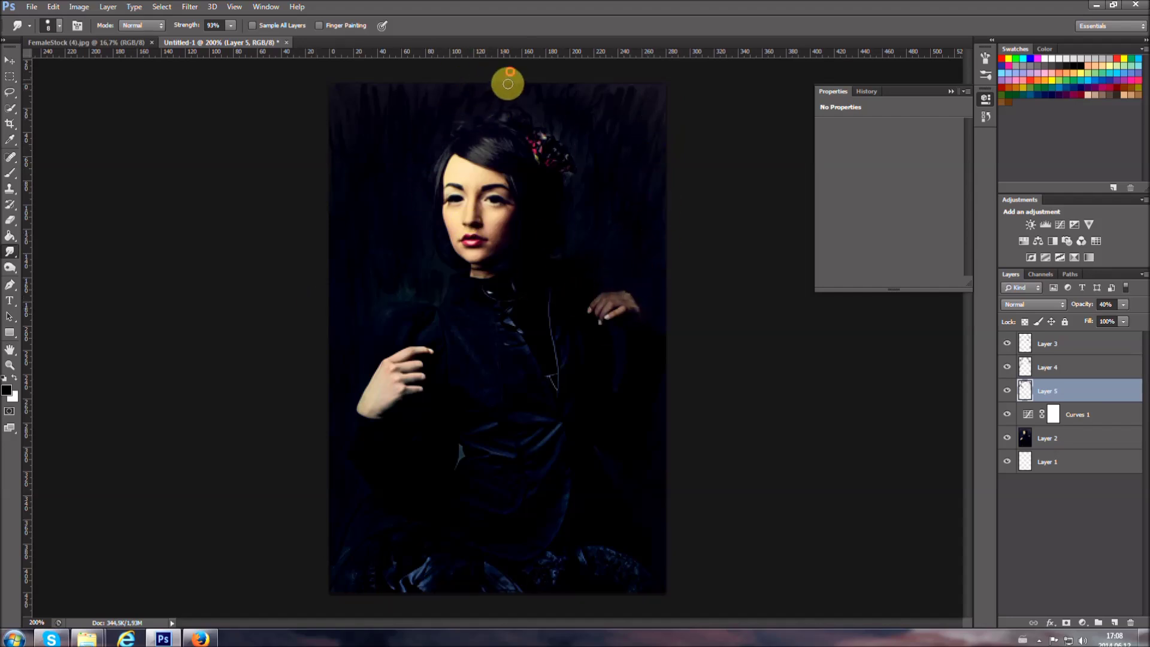
drag(539, 112, 424, 237)
drag(327, 94, 391, 143)
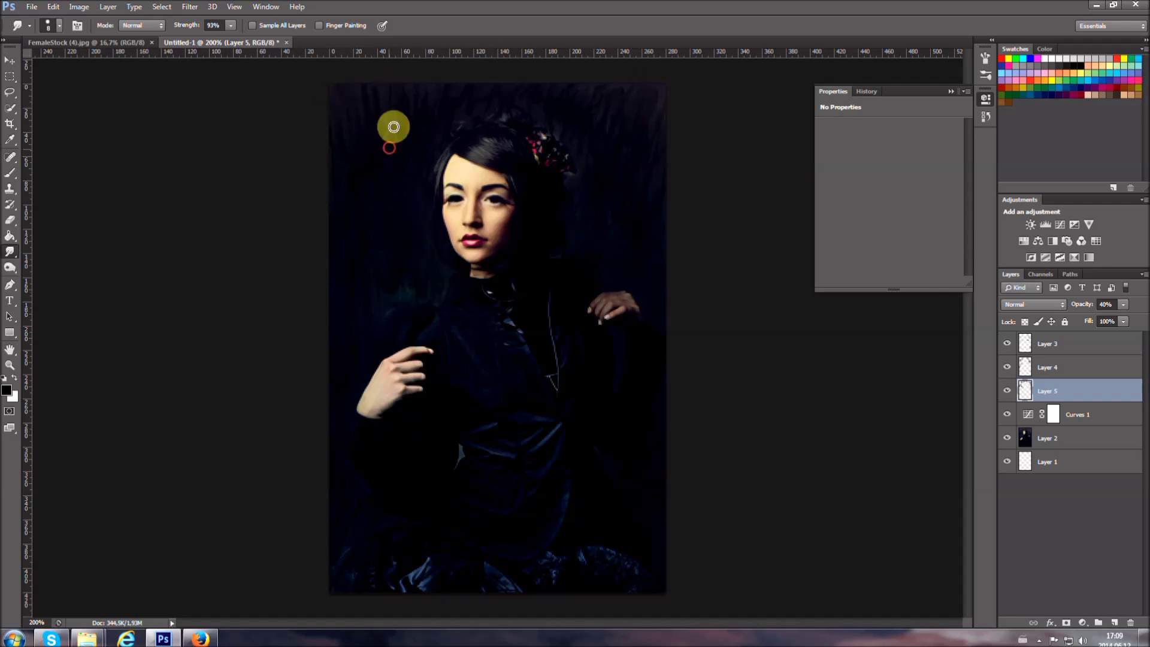
drag(652, 186, 565, 147)
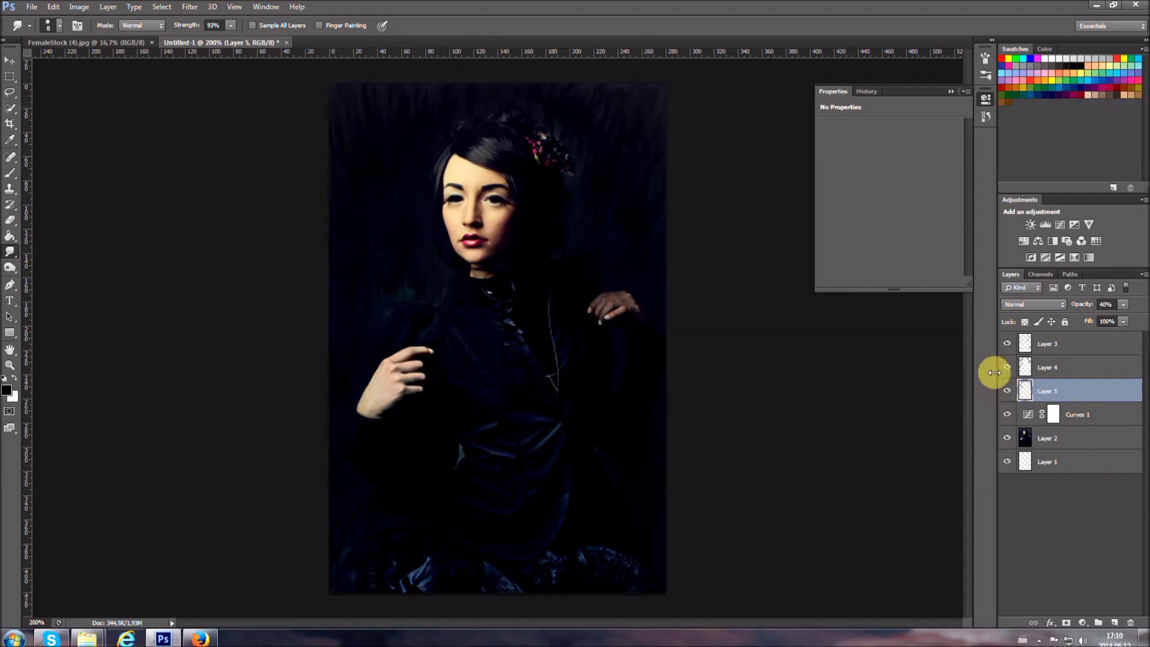
double_click(9, 364)
On a new layer, paint a sampled red patch left of her face.
key(ctrl+shift+alt+n)
click(10, 139)
click(7, 390)
click(525, 240)
key(Return)
key(r)
key(ctrl+plus)
key(b)
drag(393, 252, 444, 290)
Move Layer 6 above Layer 4, paint a blue patch right of her face, and save.
click(1045, 367)
drag(1049, 390, 1045, 340)
click(7, 390)
click(883, 515)
click(835, 560)
key(Return)
drag(598, 201, 599, 279)
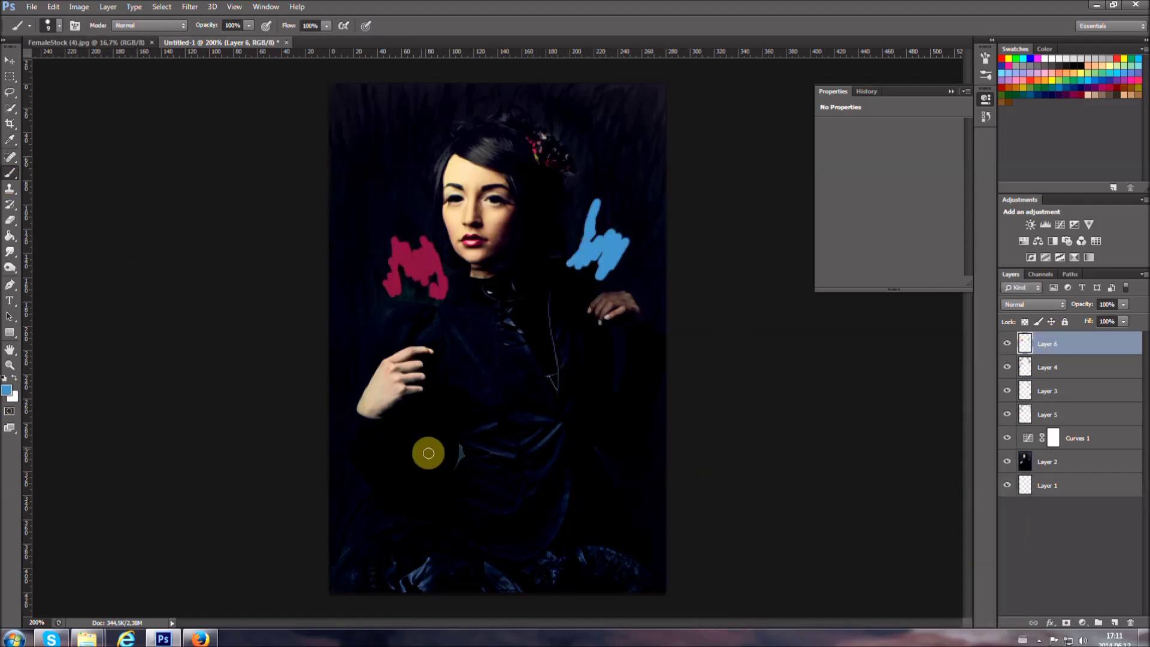
double_click(8, 368)
key(ctrl+s)
text(black queen)
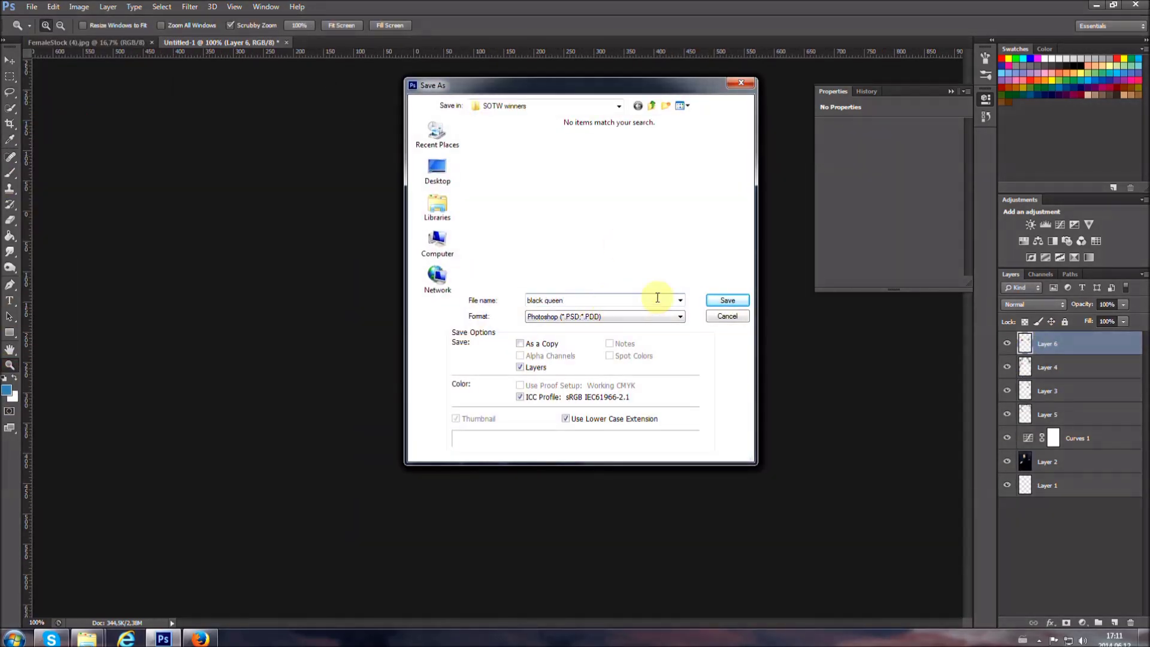
Browse into the 2013 folder and save the file as black queen.psd.
click(651, 106)
double_click(505, 142)
drag(746, 192, 745, 198)
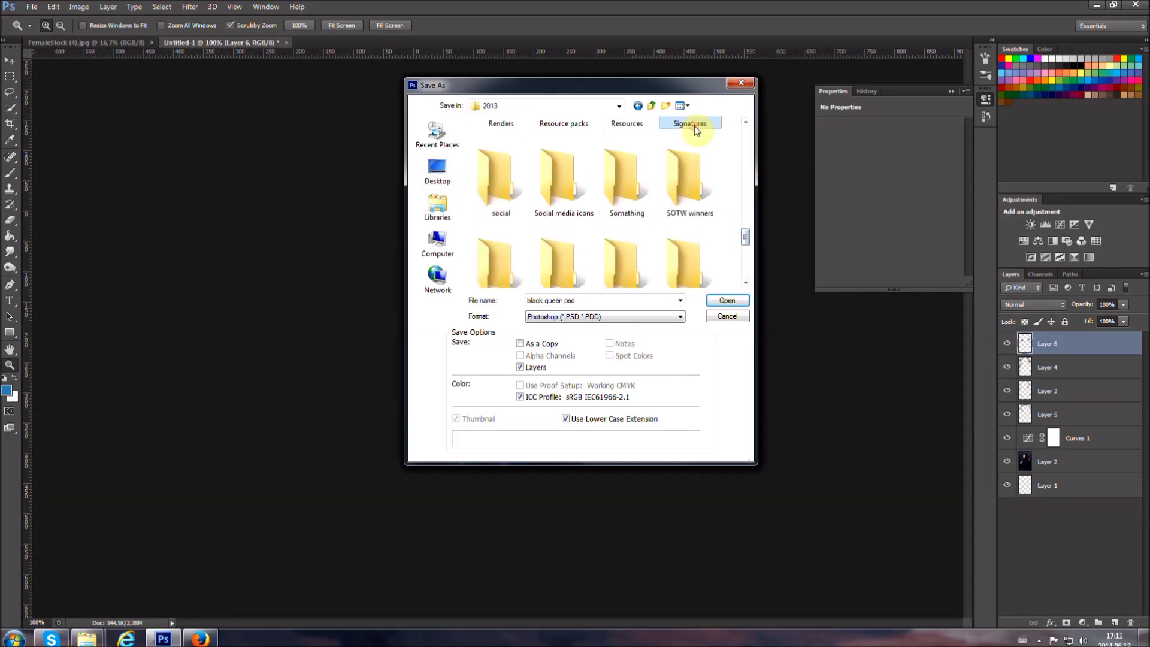
double_click(689, 153)
click(728, 300)
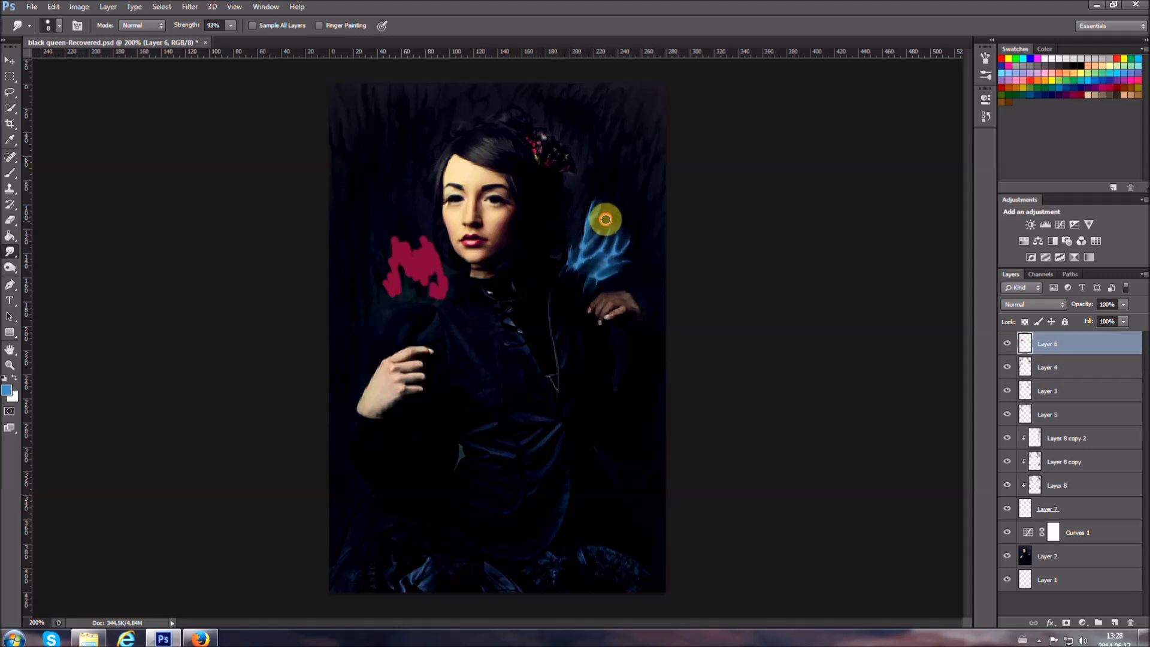
Smudge the red patch left of her face into downward drips.
mouse_move(434, 309)
mouse_down()
mouse_move(415, 284)
mouse_move(425, 244)
mouse_up()
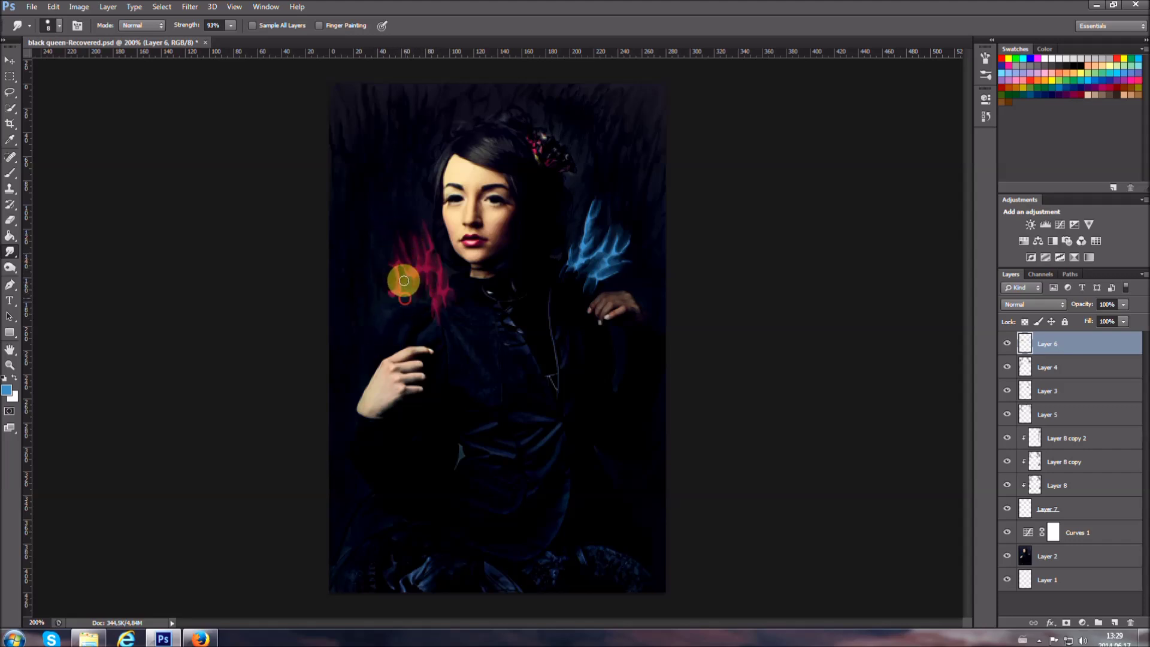
key(z)
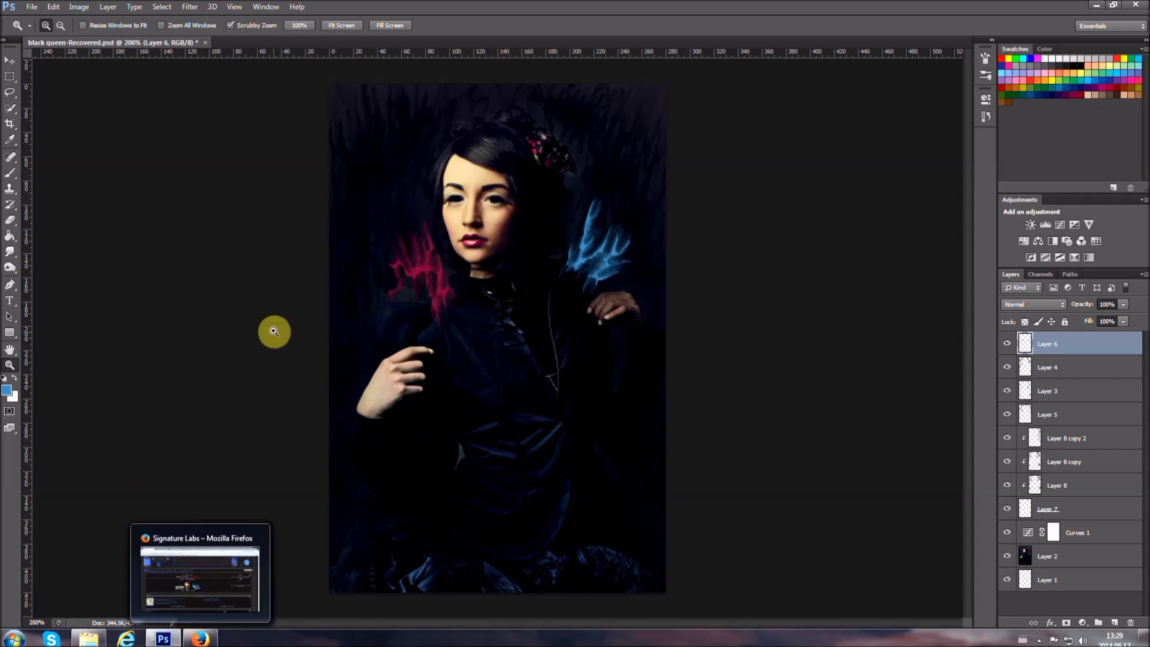
Add a layer under Layer 6 and extend the blue wisp rightward with a size-25 brush.
click(10, 173)
key(ctrl+shift+n)
key(Return)
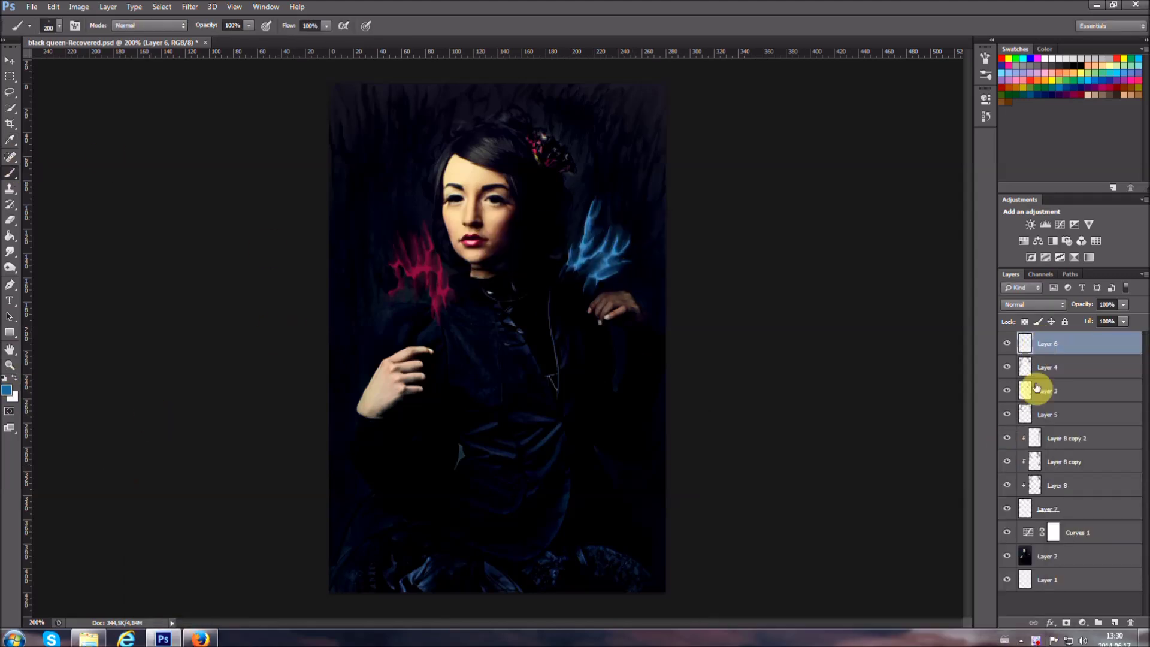
click(59, 27)
double_click(81, 116)
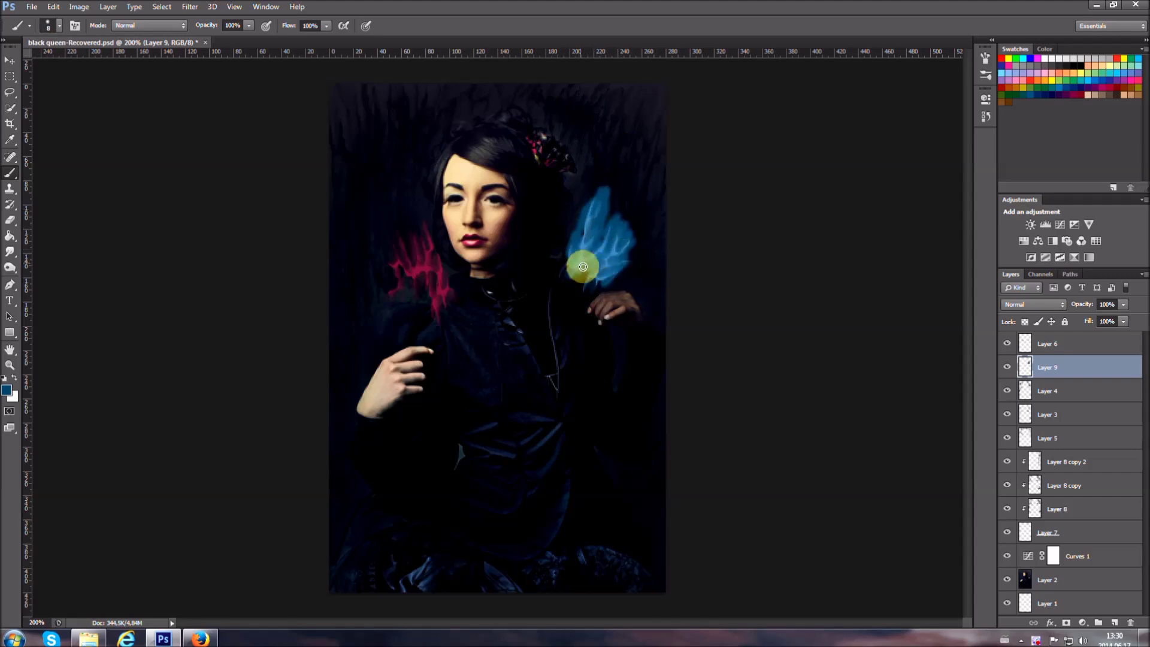
drag(575, 272, 626, 262)
Set a dark red foreground colour for reworking the red wisp with Smudge.
click(6, 390)
click(853, 539)
click(989, 446)
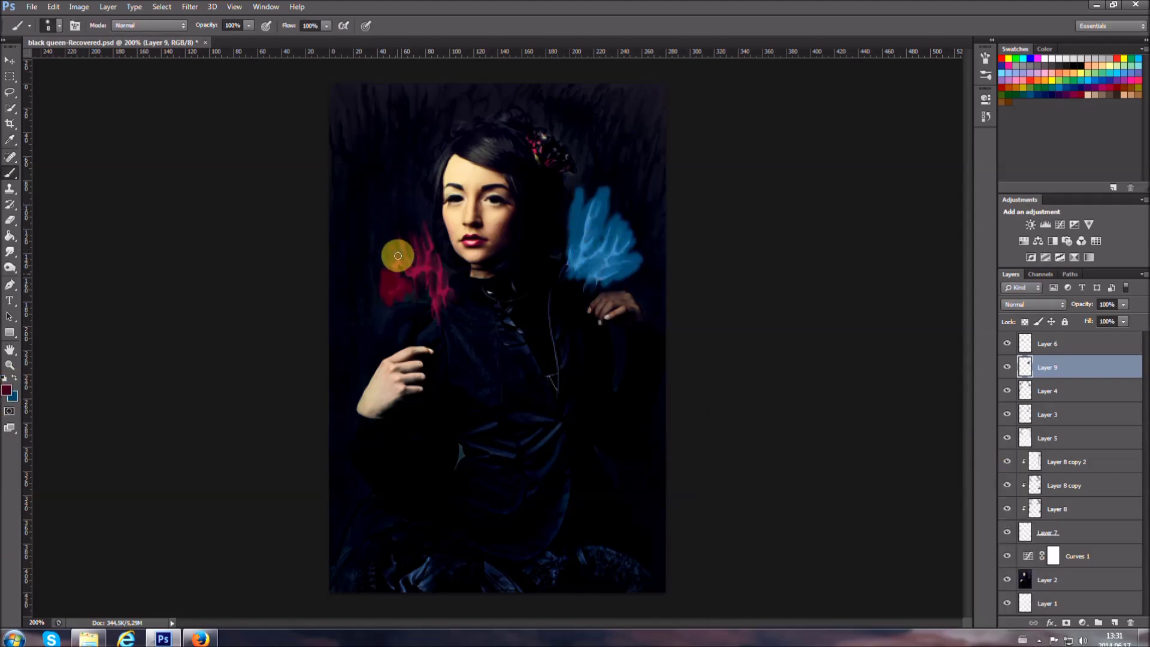
click(10, 251)
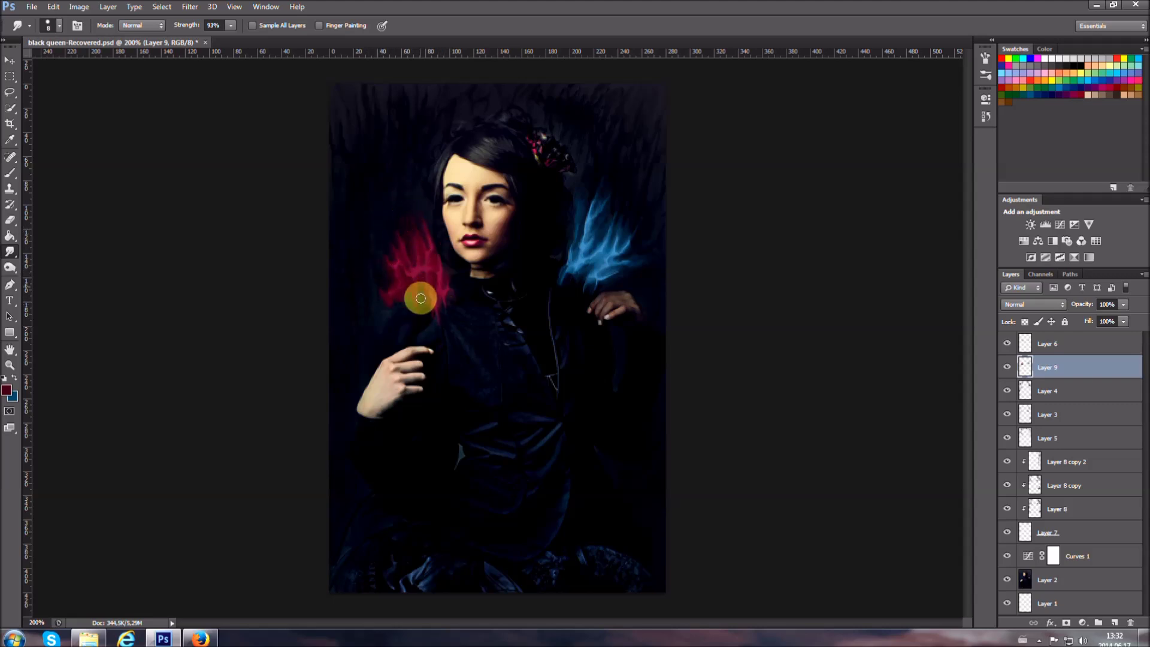
click(9, 365)
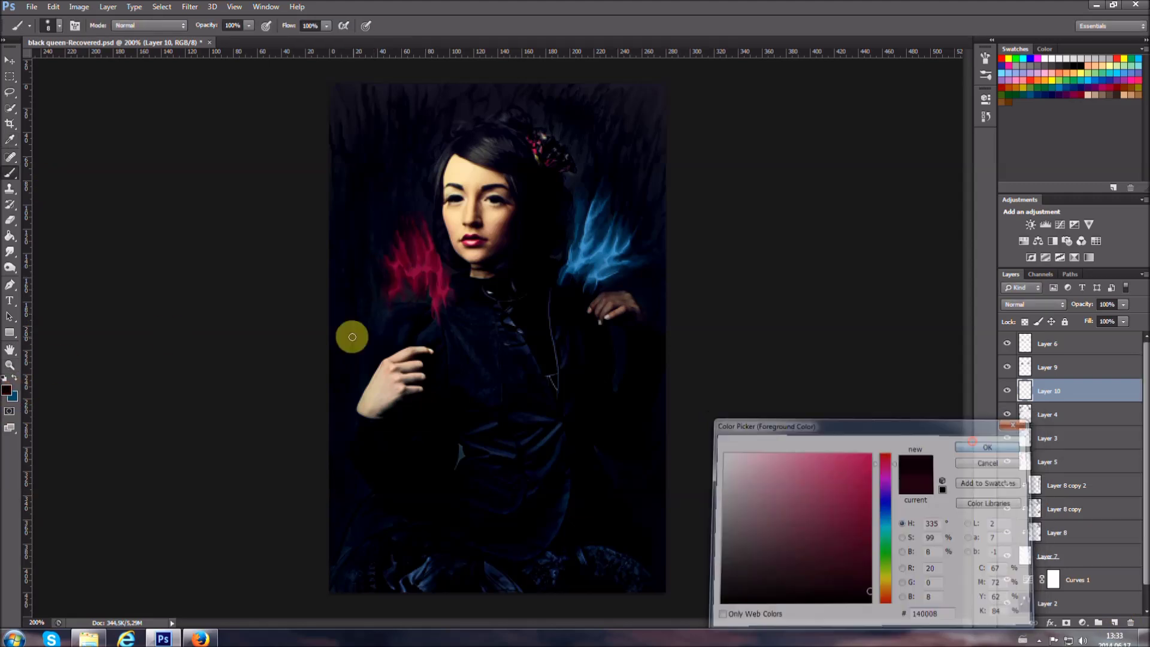
Paint pink and magenta strokes into the red wisp left of her face.
drag(1124, 305, 1112, 314)
drag(362, 247, 427, 242)
click(7, 390)
click(1012, 430)
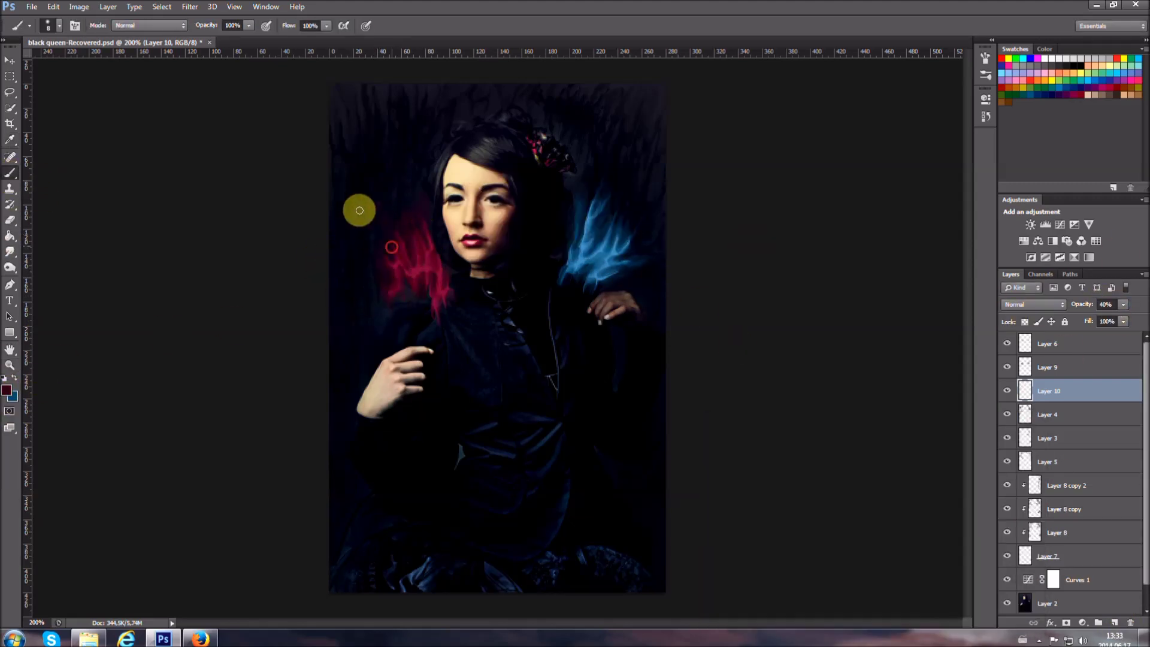
mouse_move(414, 269)
mouse_down()
mouse_move(367, 290)
mouse_move(414, 239)
mouse_up()
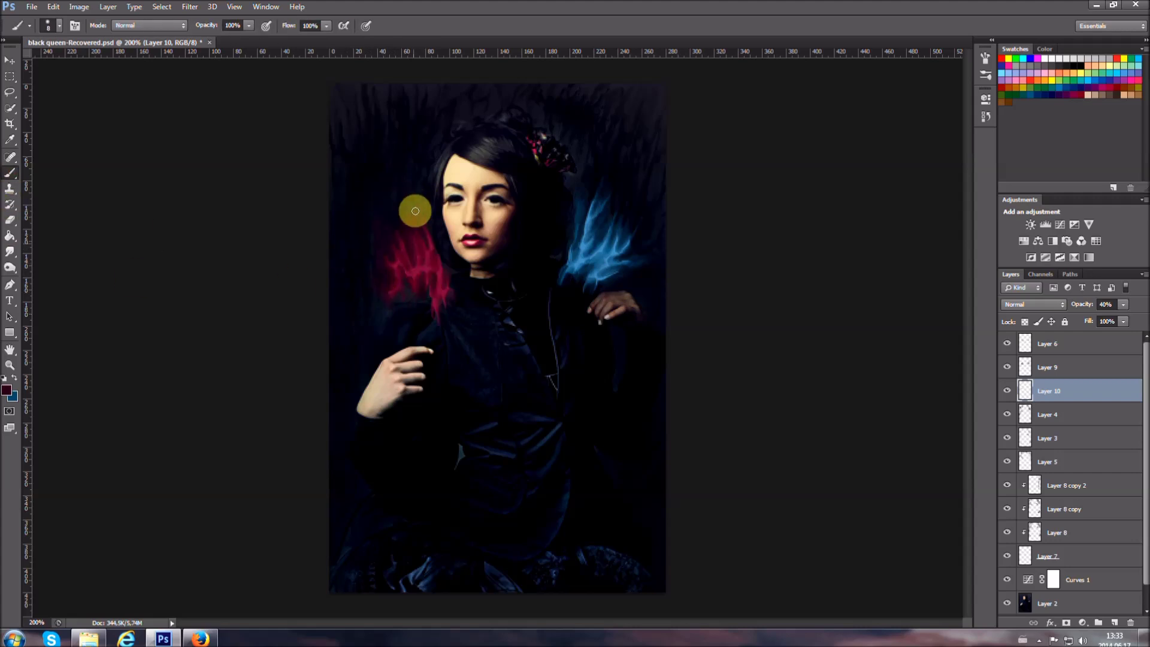
Pick a darker blue, smudge the wisps, and add a new layer above Layer 6.
click(7, 390)
click(1013, 430)
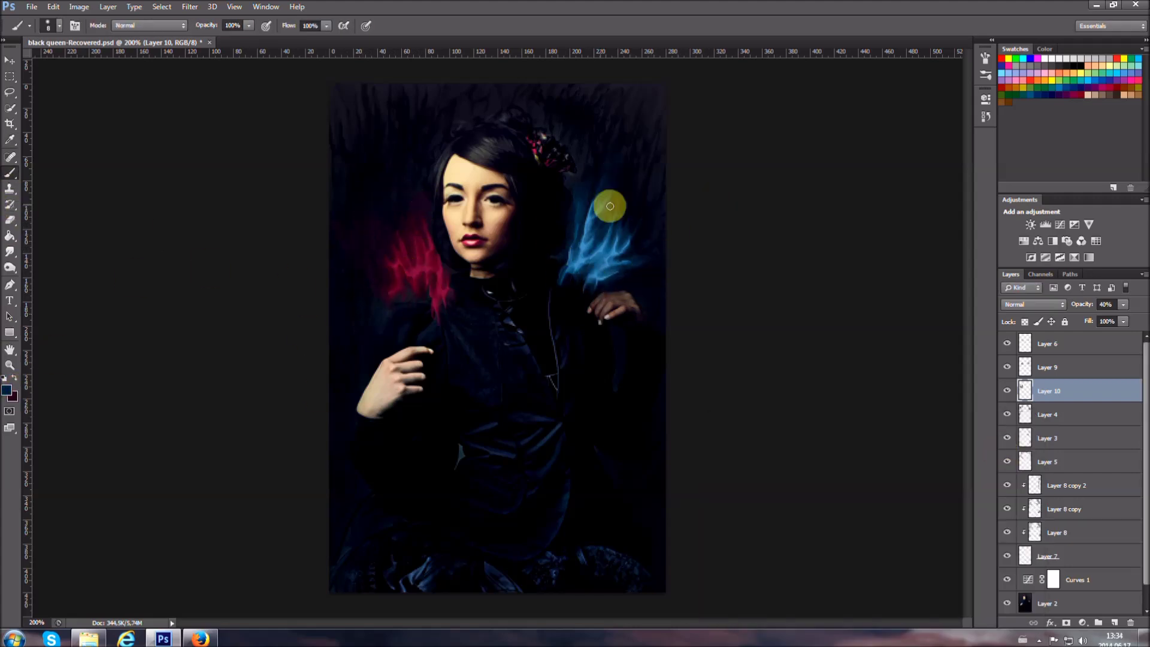
click(9, 251)
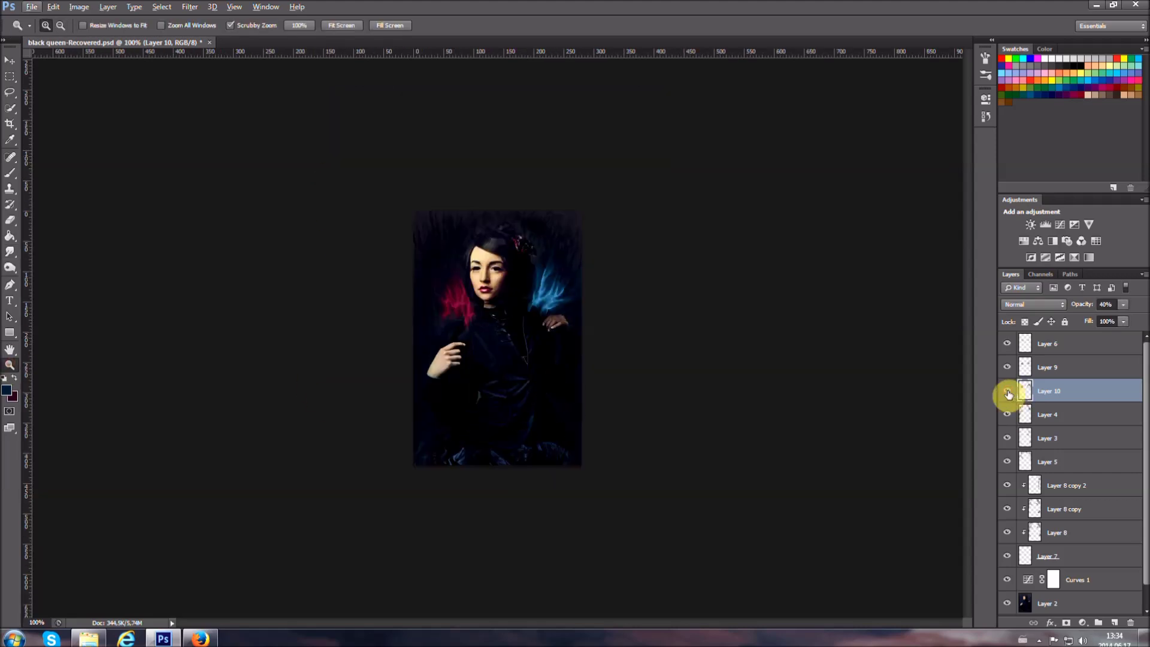
key(ctrl+shift+alt+n)
key(b)
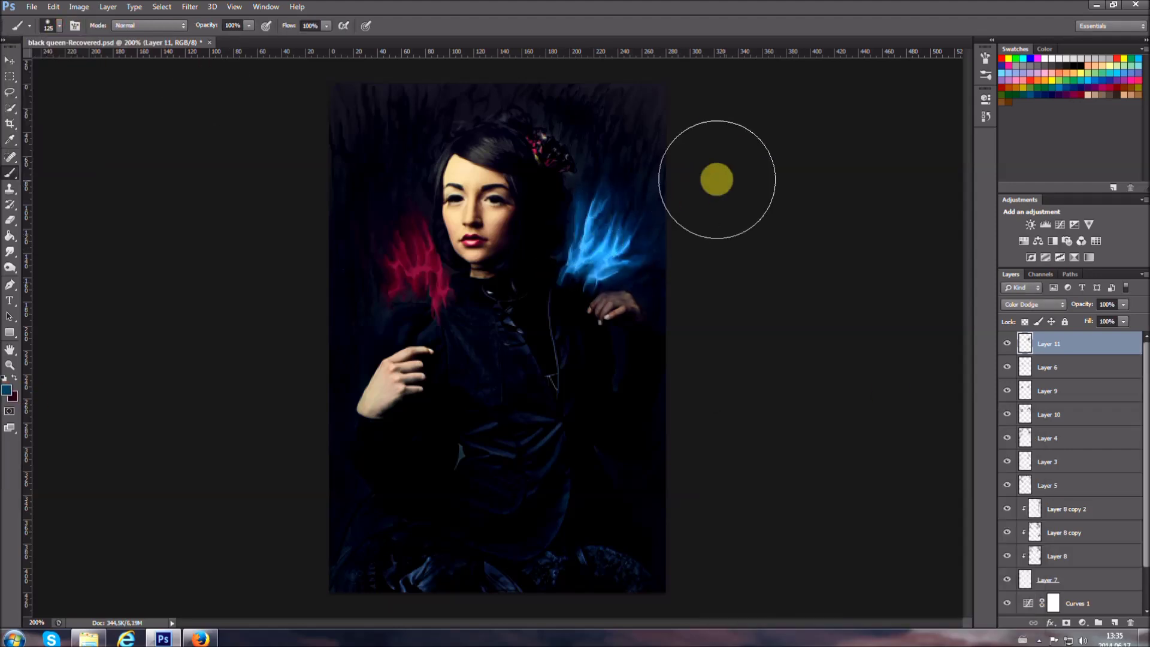
Select Layer 11 and duplicate it below itself.
key(x)
key(ctrl+shift+alt+n)
click(1044, 368)
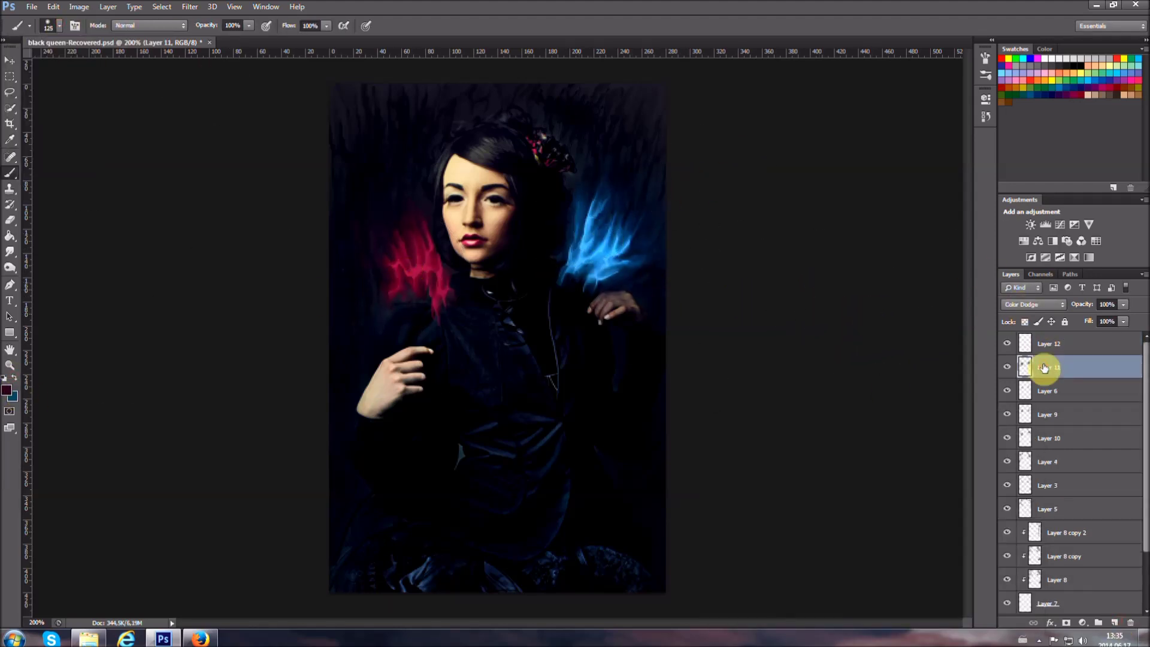
click(1008, 394)
drag(1045, 368, 1070, 492)
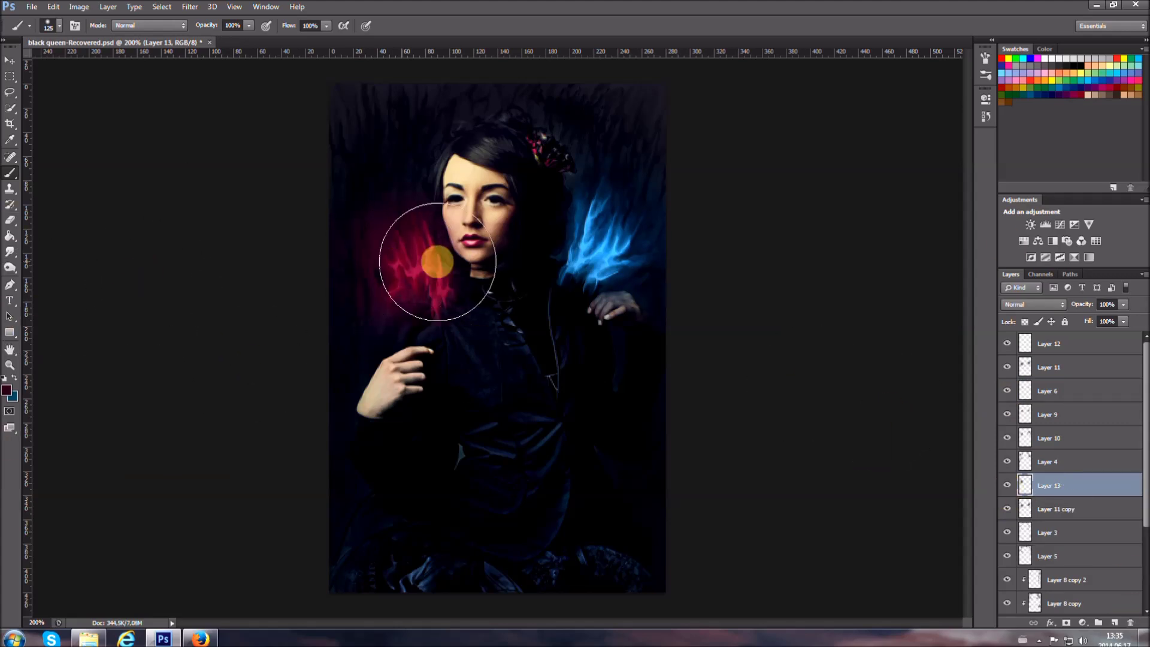
On a new Linear Dodge layer, paint a pink-red glow over the red wisp at 70% opacity.
key(ctrl+shift+alt+n)
click(6, 390)
click(992, 442)
drag(501, 287, 418, 297)
click(1107, 304)
text(70)
key(Return)
Paint a colour tint on a new layer, then add an empty top layer with default colours.
key(x)
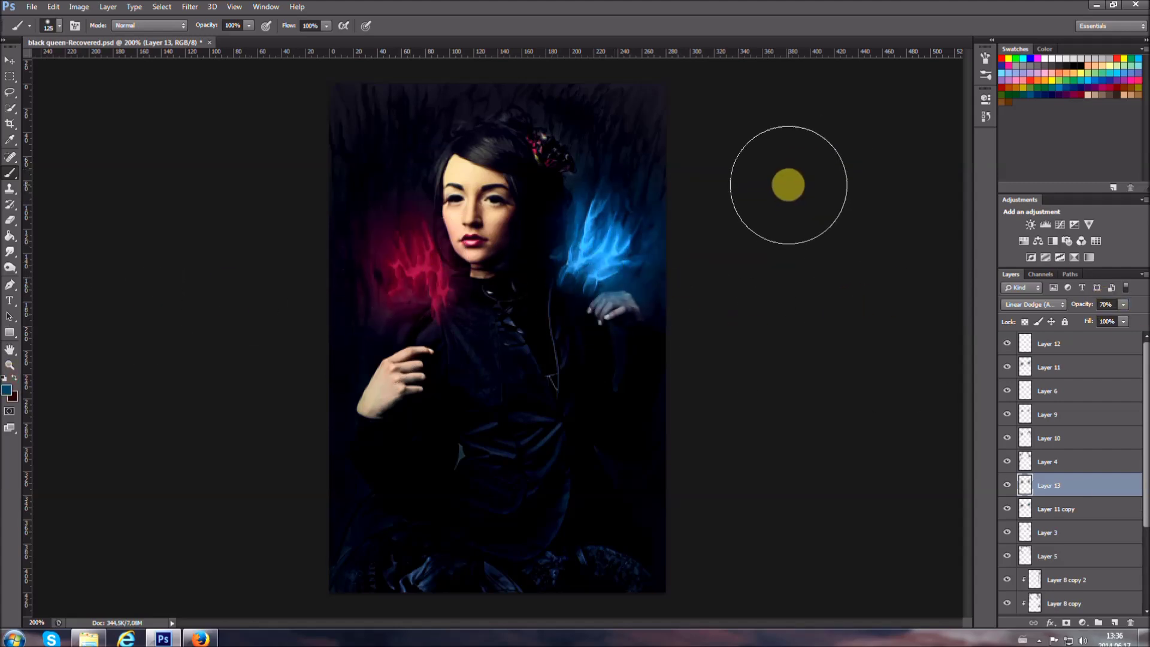
key(alt+bracketleft)
key(bracketleft)
key(bracketleft)
key(bracketleft)
key(bracketleft)
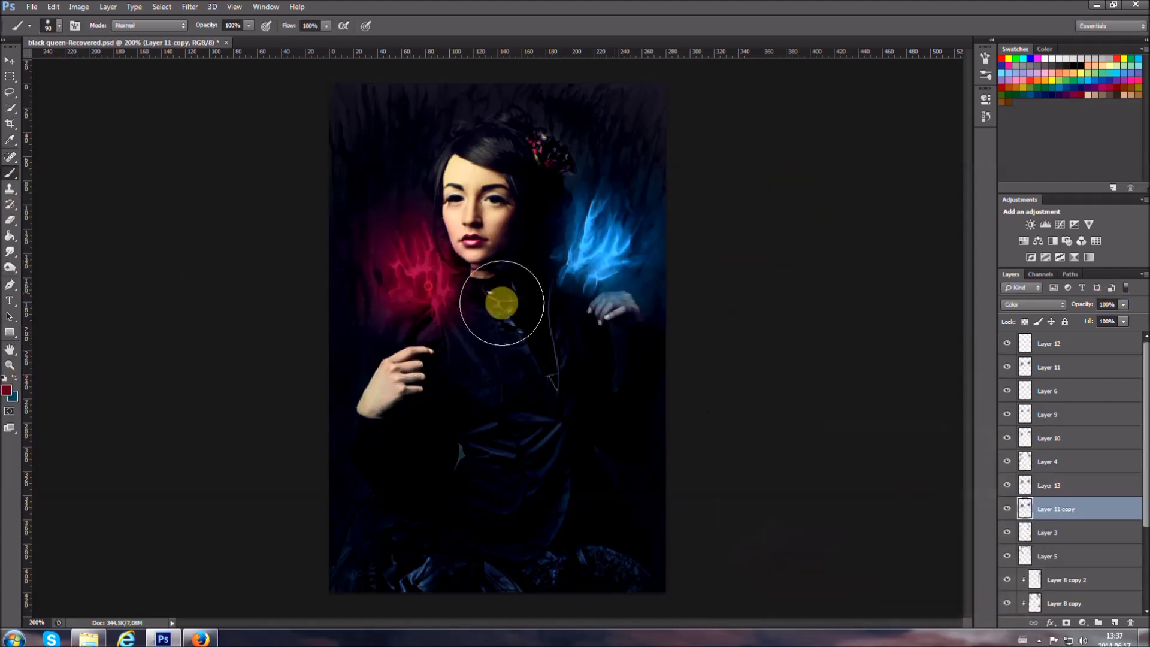
click(1065, 533)
key(ctrl+alt+shift+n)
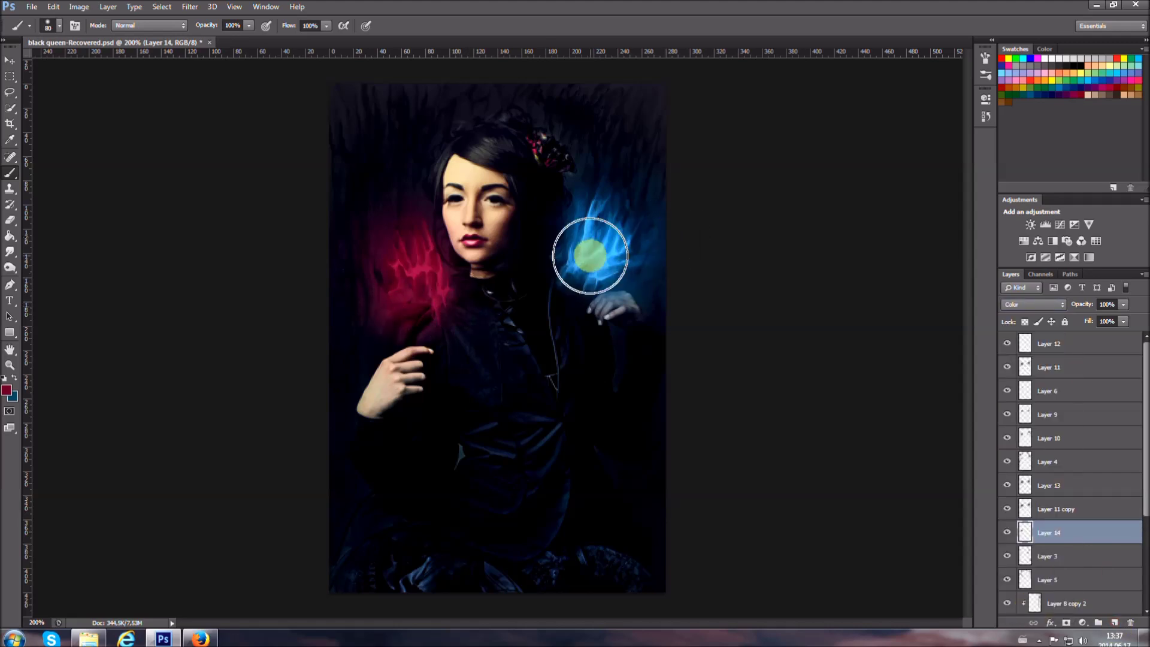
key(bracketright)
click(442, 257)
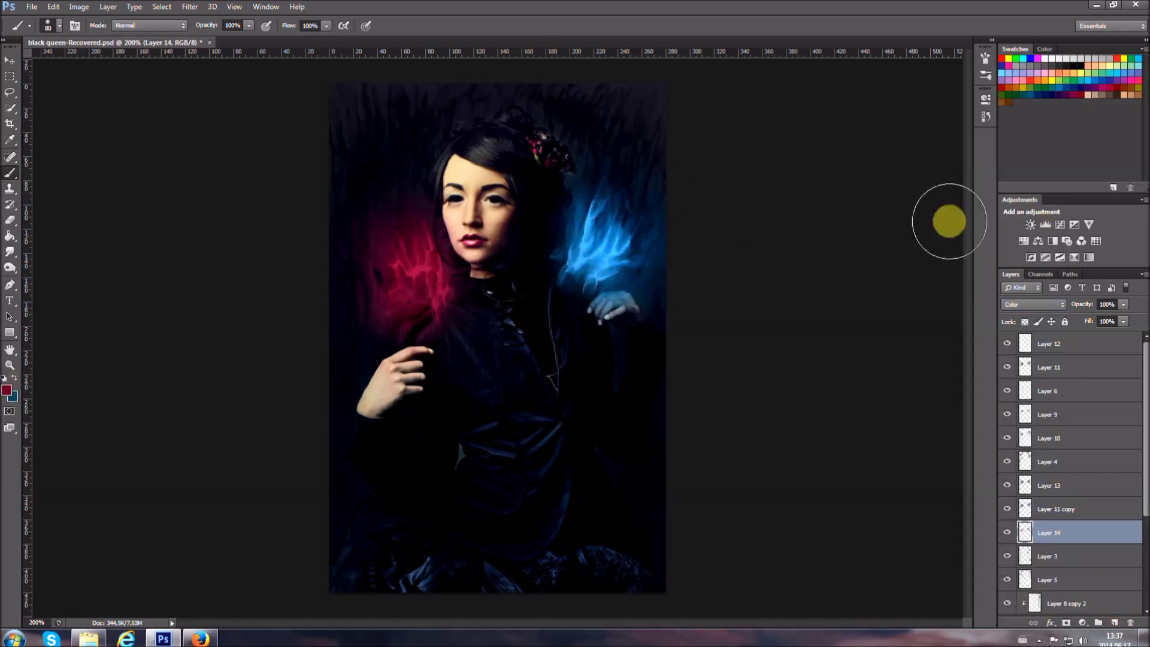
click(1115, 623)
click(5, 378)
key(z)
key(ctrl+minus)
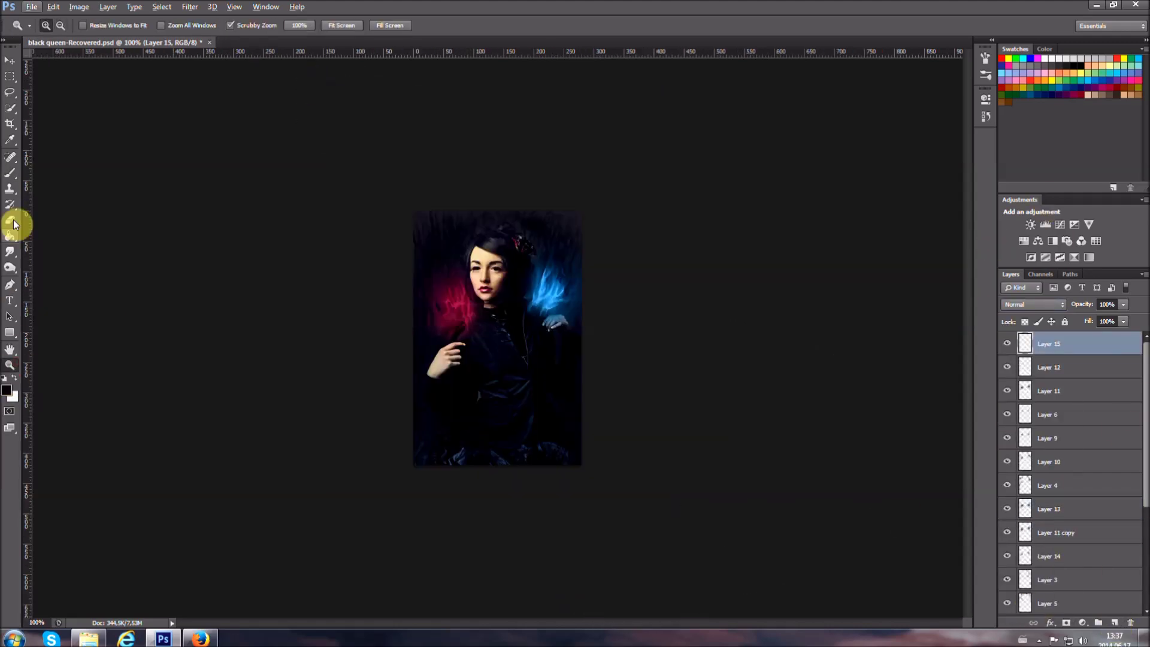
Paint black over the bottom of the portrait on Layer 15 at 40% opacity, then add a new layer.
key(b)
drag(634, 423, 575, 398)
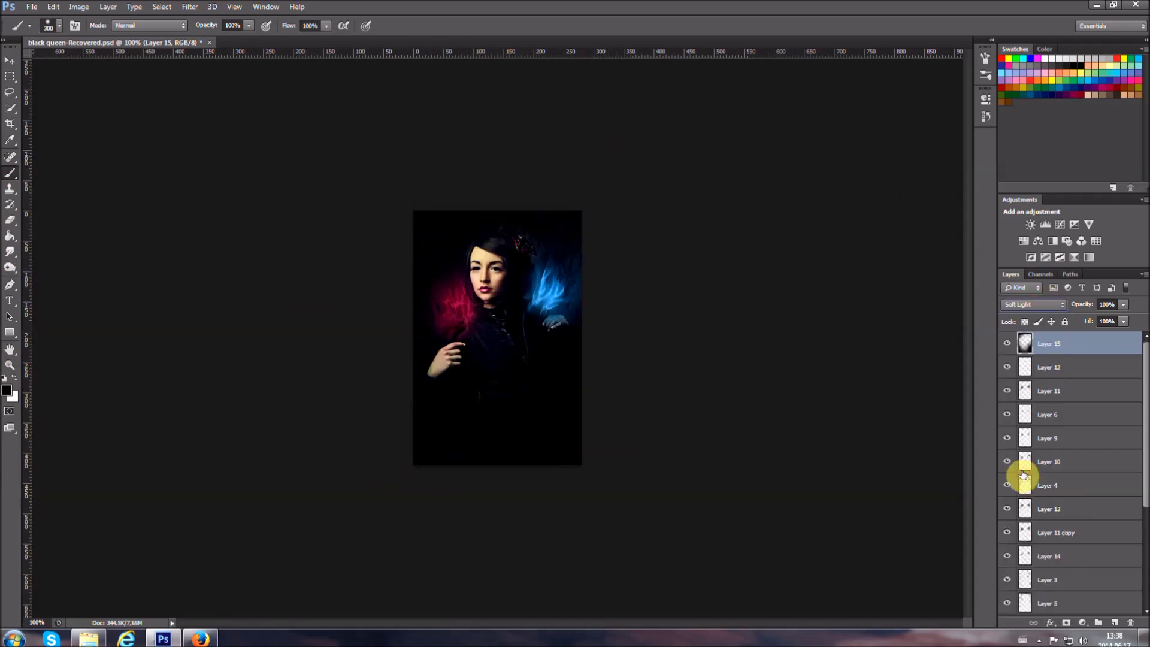
key(4)
key(ctrl+shift+alt+n)
key(bracketright)
key(bracketright)
key(bracketright)
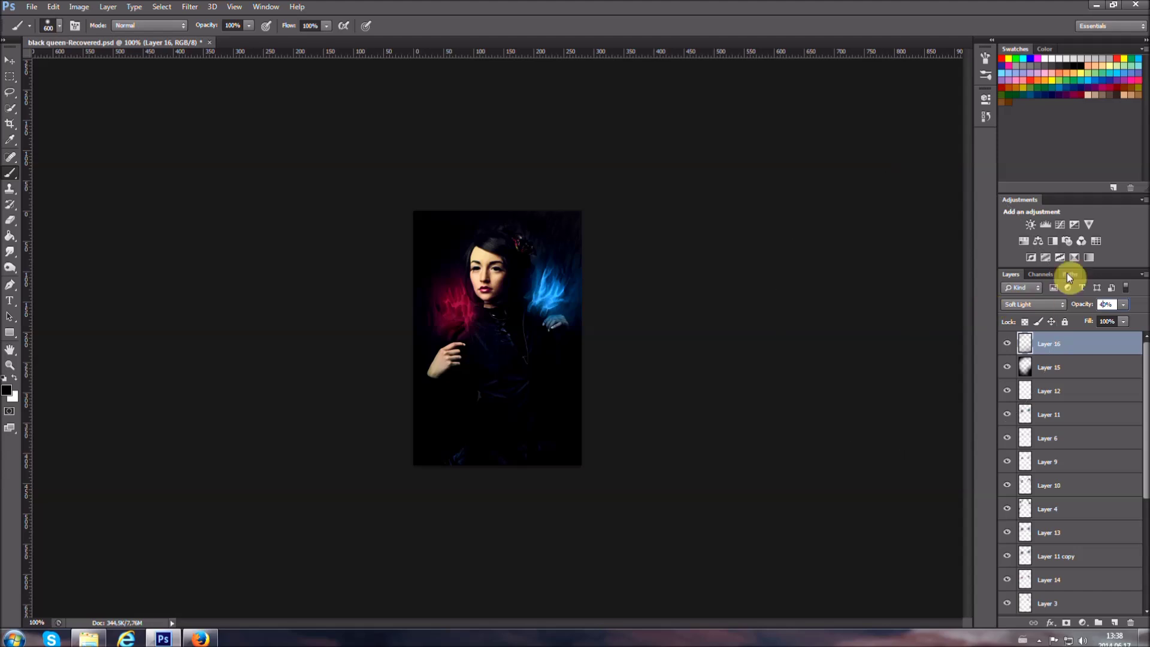
Add a Gradient Map adjustment layer using a chosen gradient preset.
click(1074, 257)
click(885, 133)
click(983, 216)
click(1055, 391)
click(1072, 344)
Add a new layer above Gradient Map 1 and zoom in on the portrait.
key(ctrl+shift+alt+n)
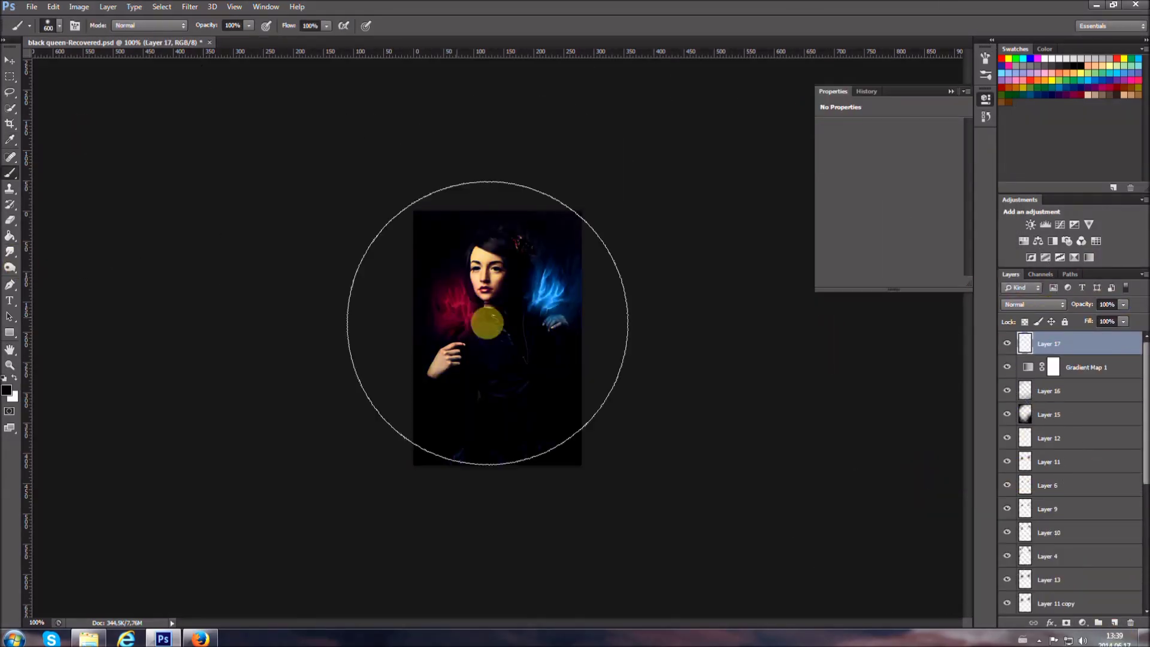
key(z)
click(426, 313)
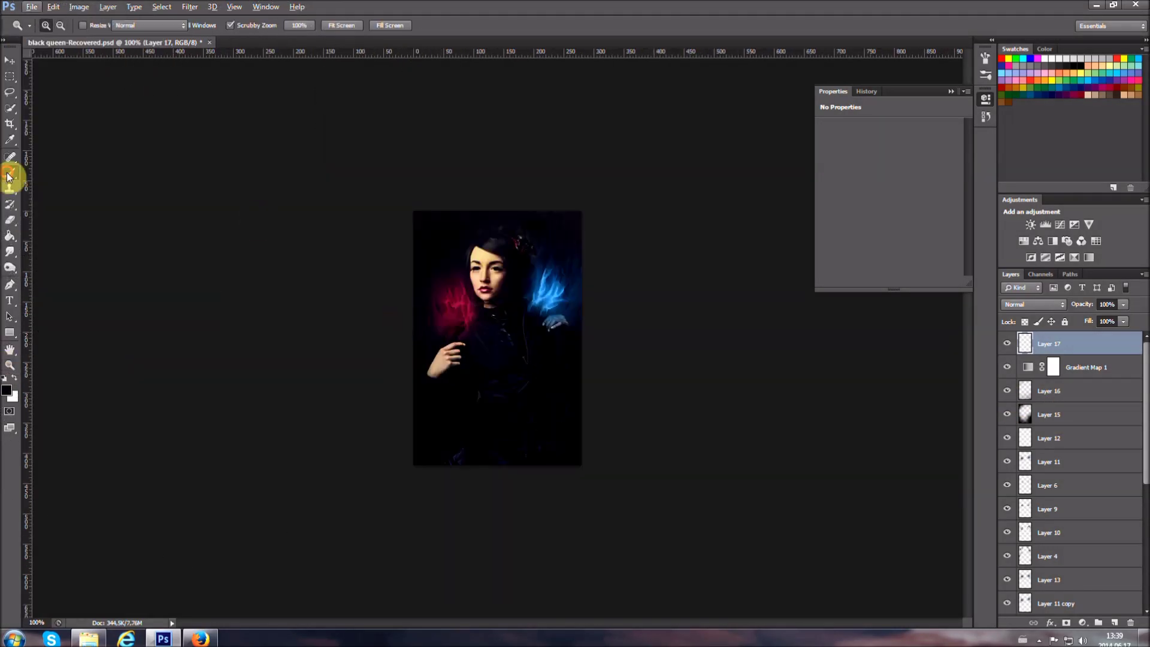
click(10, 173)
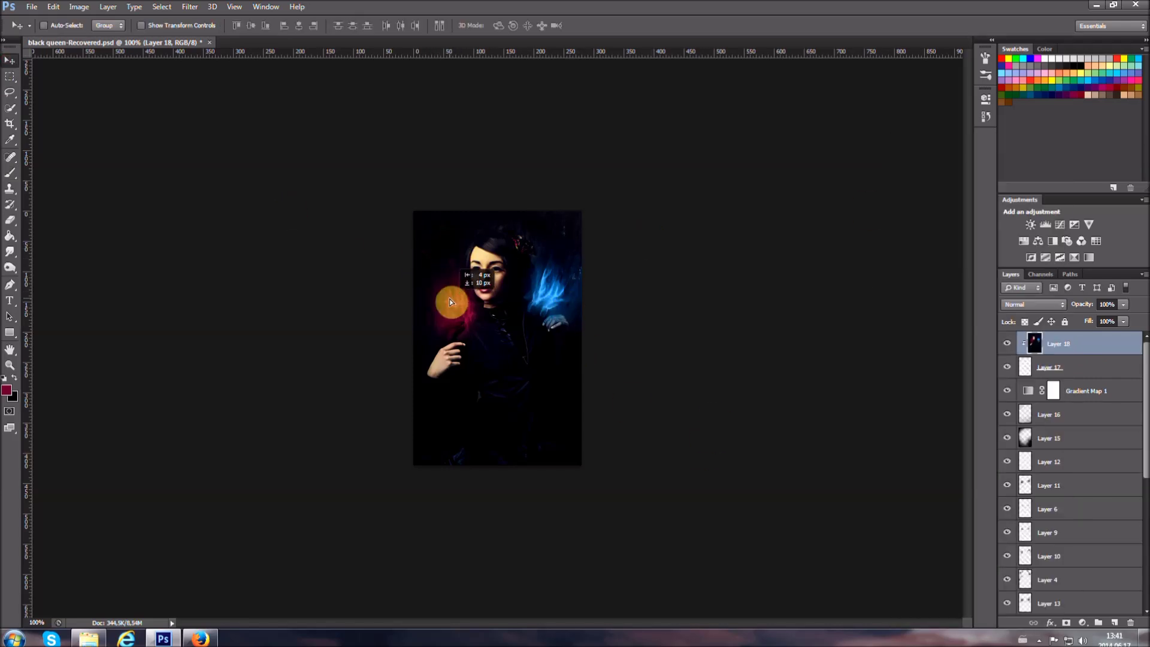
Clip Layer 18 to Layer 17, then duplicate the smoke layer and shift the copy.
right_click(1054, 343)
click(927, 310)
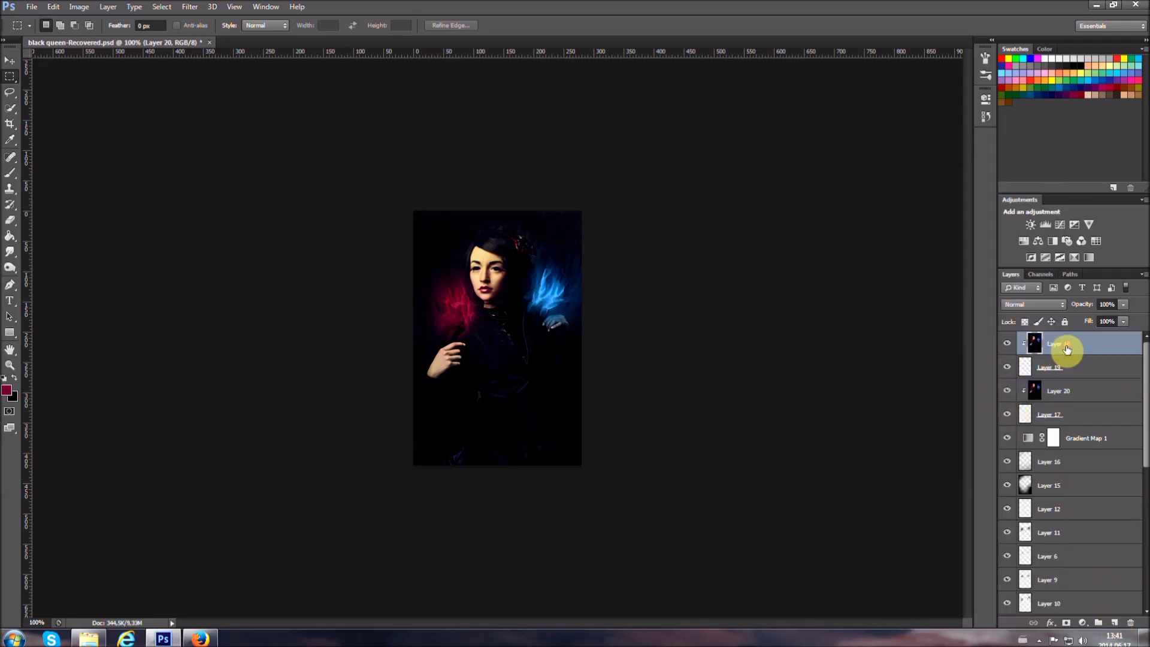
drag(562, 277, 598, 329)
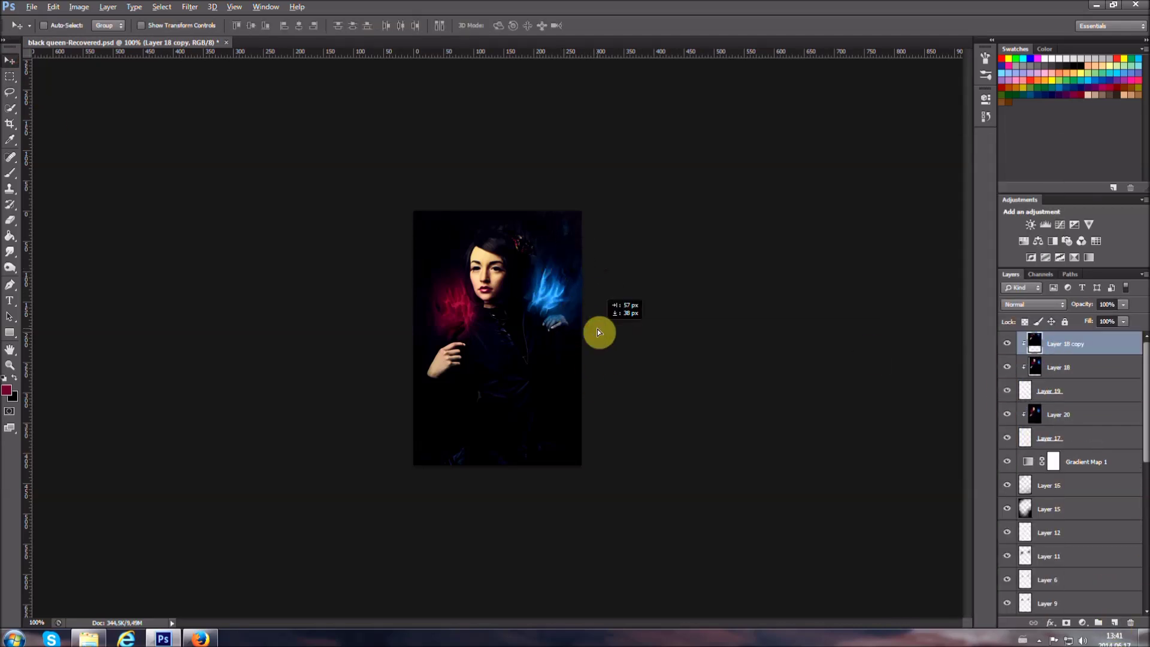
click(13, 221)
Nudge Layer 20's smoke downward, then duplicate it and offset the copy.
click(1066, 415)
click(9, 61)
drag(501, 278, 502, 305)
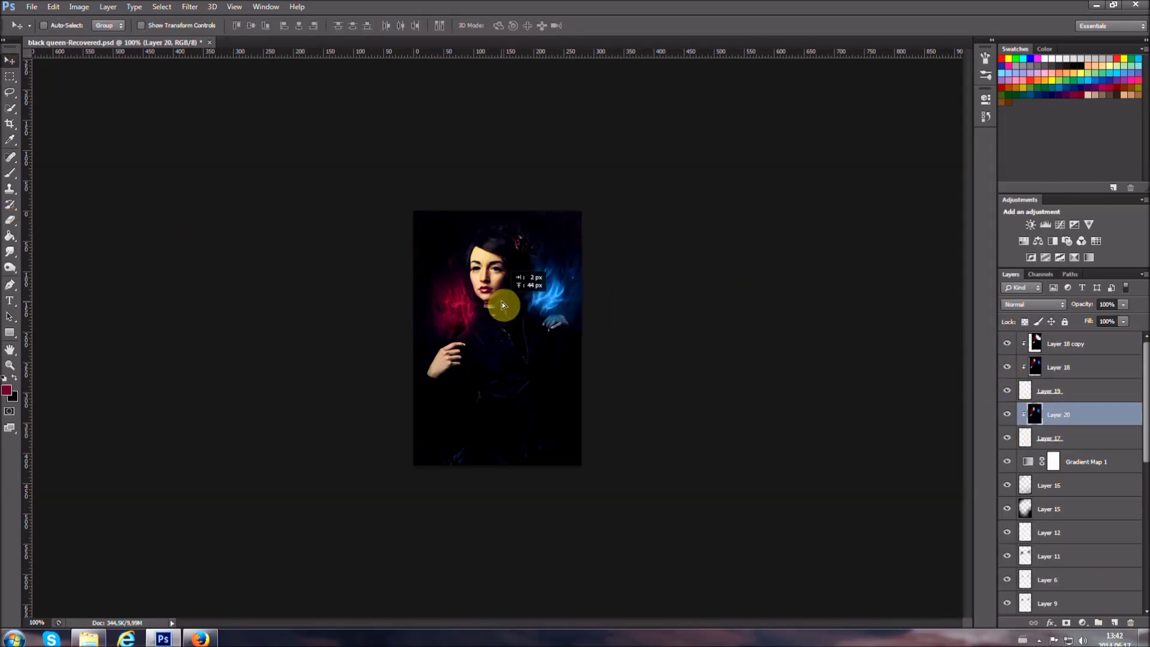
drag(549, 221, 484, 325)
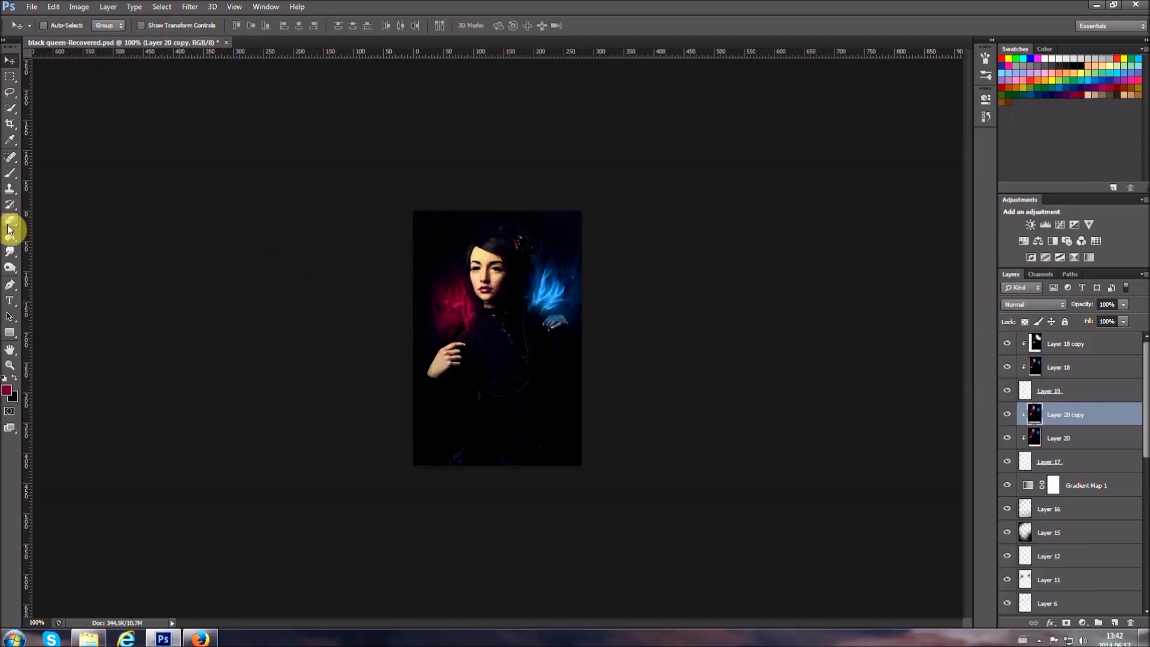
Add a new smoke layer clipped to Layer 21 and move the blue smoke to the right.
key(ctrl+shift+alt+n)
key(b)
key(x)
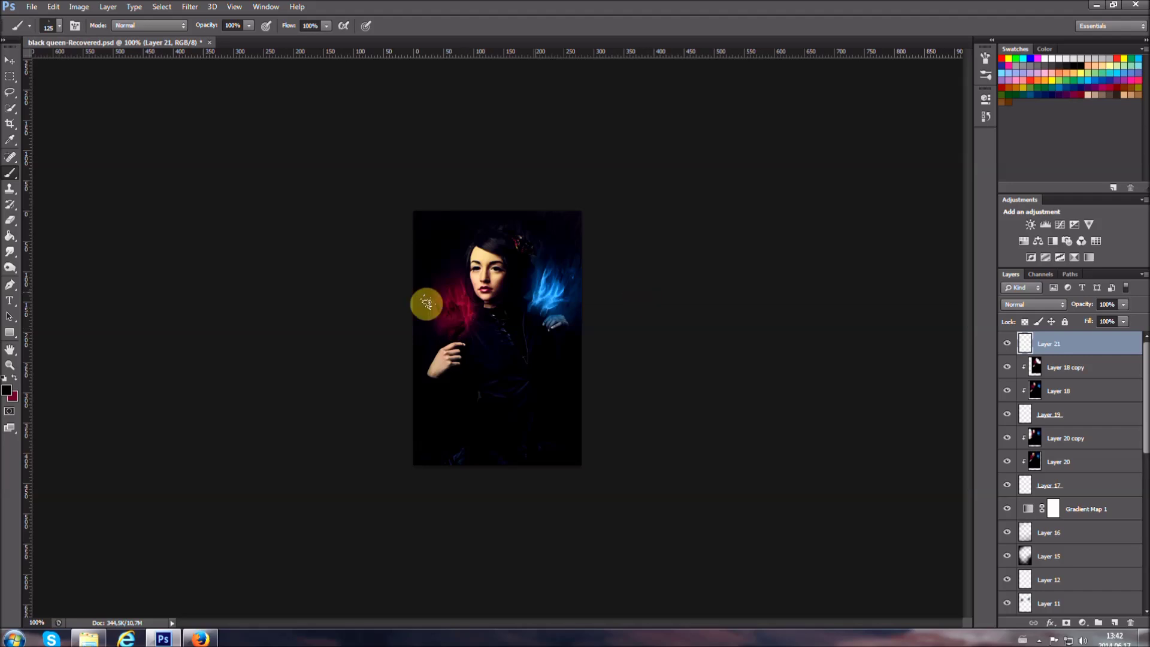
key(ctrl+v)
key(v)
drag(461, 334, 580, 321)
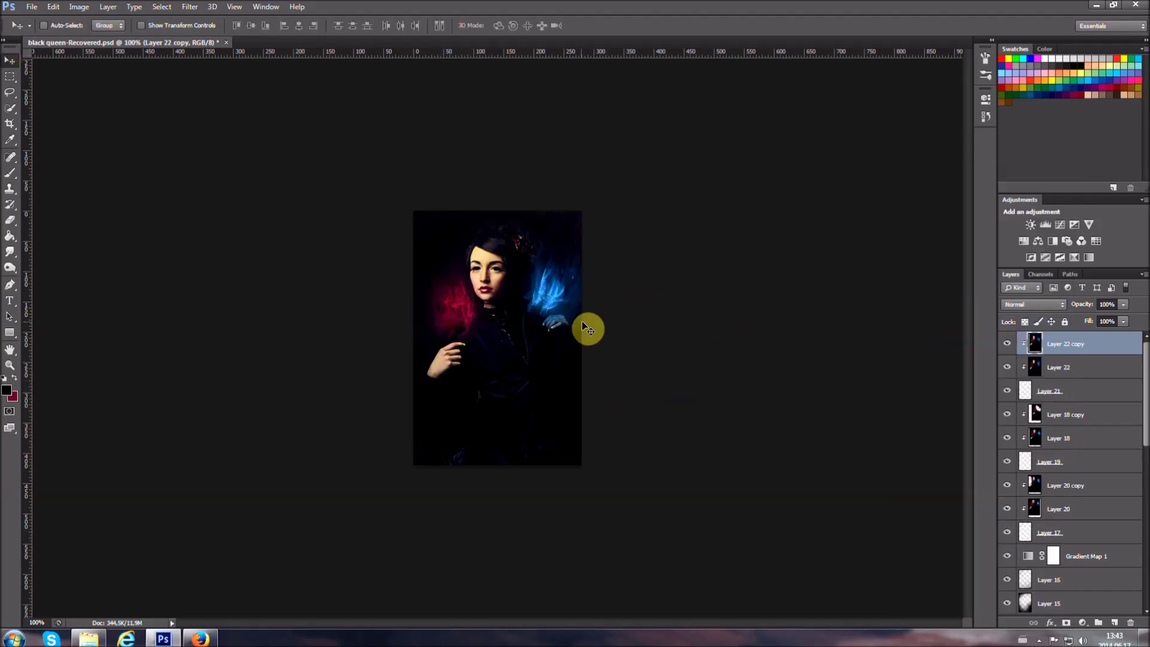
Add clipped smoke layers 23 and 24 above Layer 21 and position their smoke.
key(b)
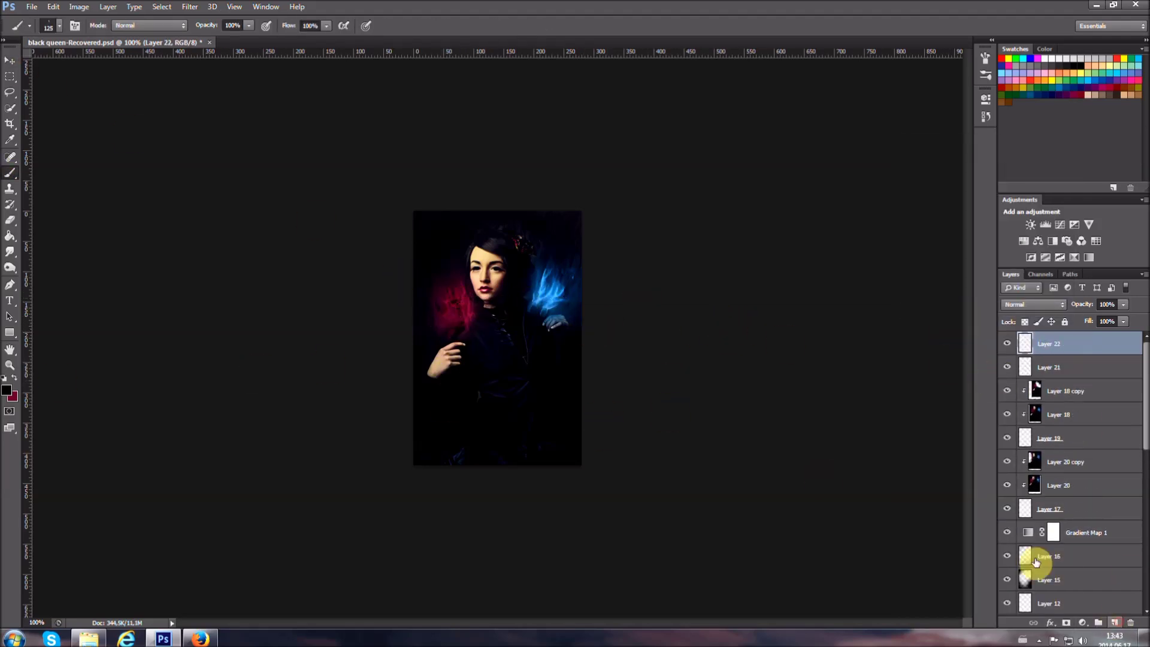
click(1049, 367)
key(ctrl+v)
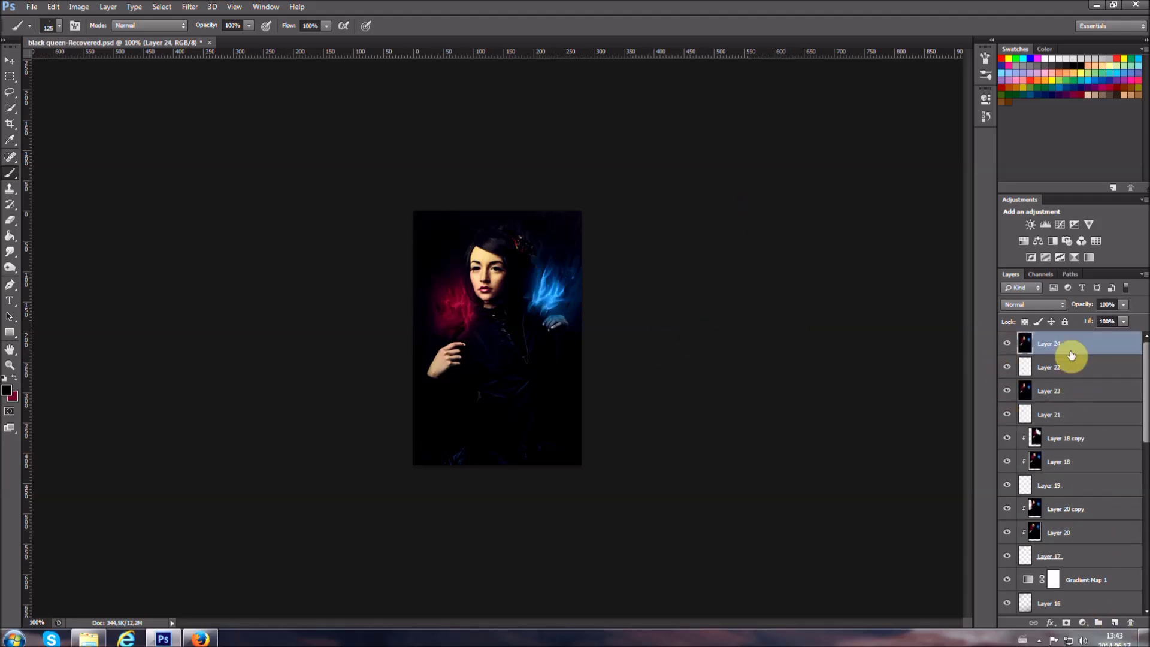
key(v)
drag(542, 331, 559, 354)
drag(489, 358, 493, 358)
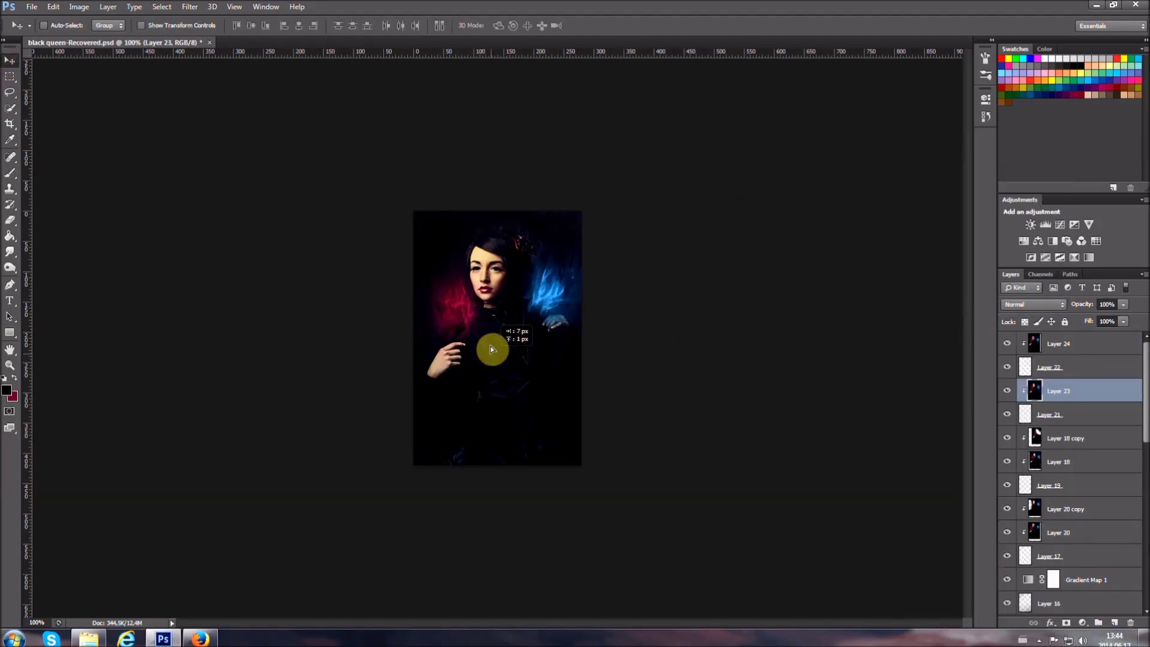
Add a new empty top layer and pick the bubble-shaped brush.
click(1114, 623)
key(b)
click(48, 25)
Paint white bubbles at the top-right on Layer 27, clipped to the layer below.
double_click(98, 164)
click(1116, 623)
click(557, 237)
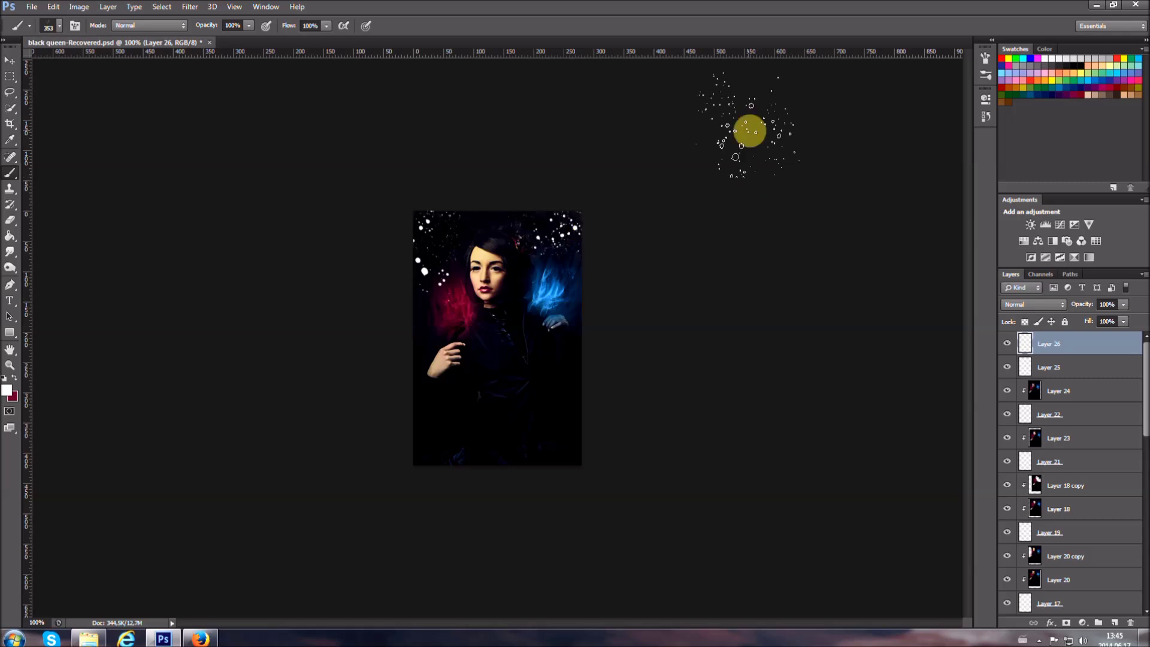
right_click(1059, 343)
click(947, 311)
key(v)
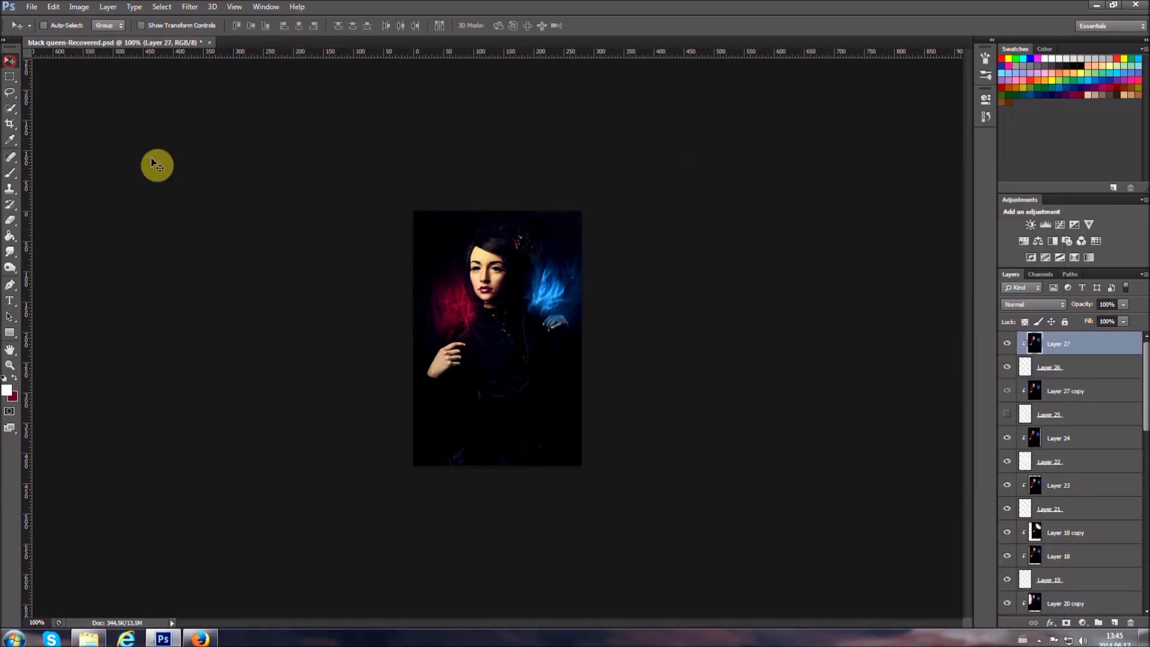
Smudge and erase the glow on Layer 26.
key(alt+bracketleft)
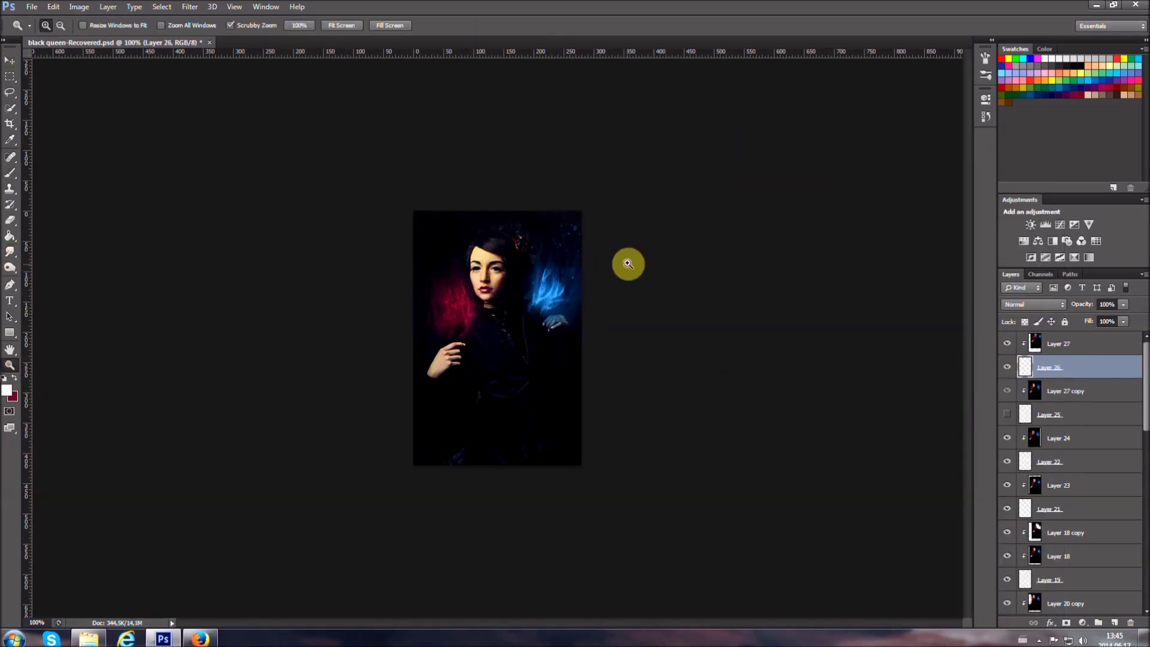
key(r)
key(ctrl+plus)
key(e)
key(ctrl+minus)
Duplicate Layers 27 and 26, flip the copies vertically and move them above the head.
shift+click(1059, 343)
key(ctrl+j)
key(ctrl+t)
drag(536, 322, 541, 210)
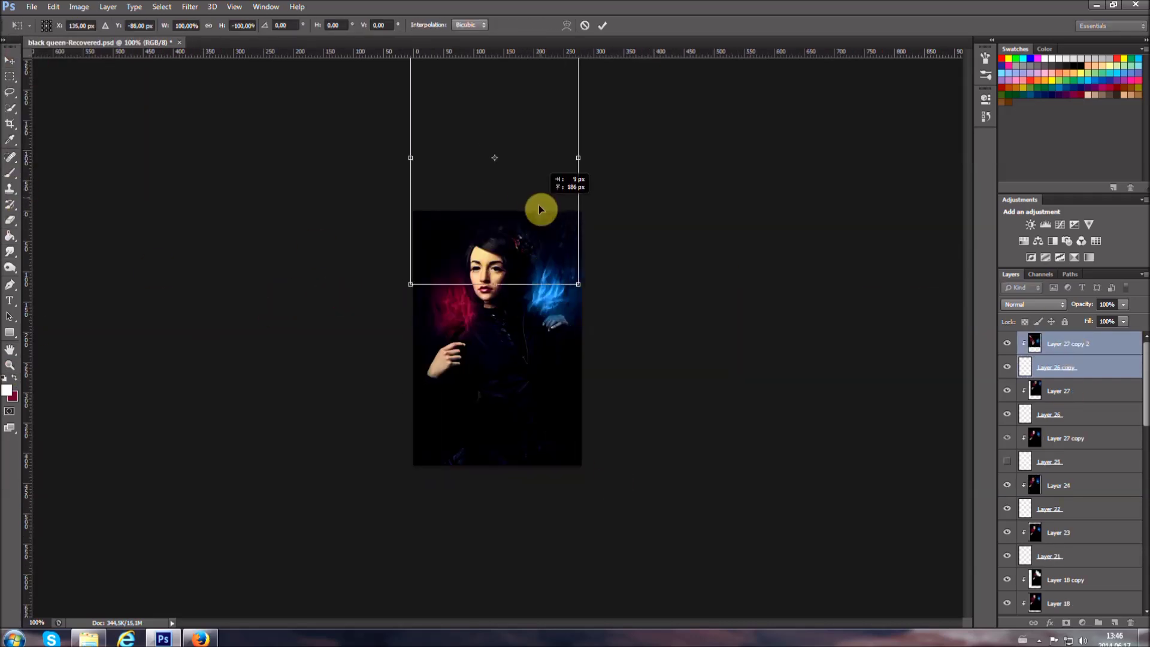
key(Return)
click(1079, 369)
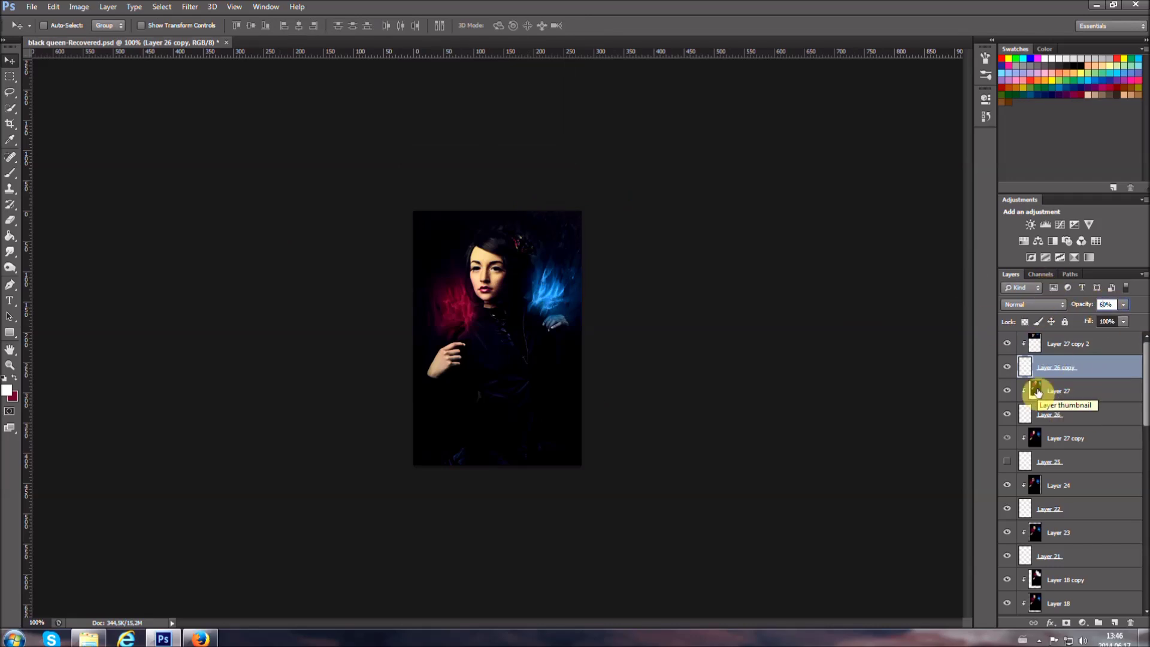
Shift the Layer 27 copy's glow slightly and smudge Layer 25.
click(1038, 393)
click(1034, 438)
drag(469, 307, 483, 314)
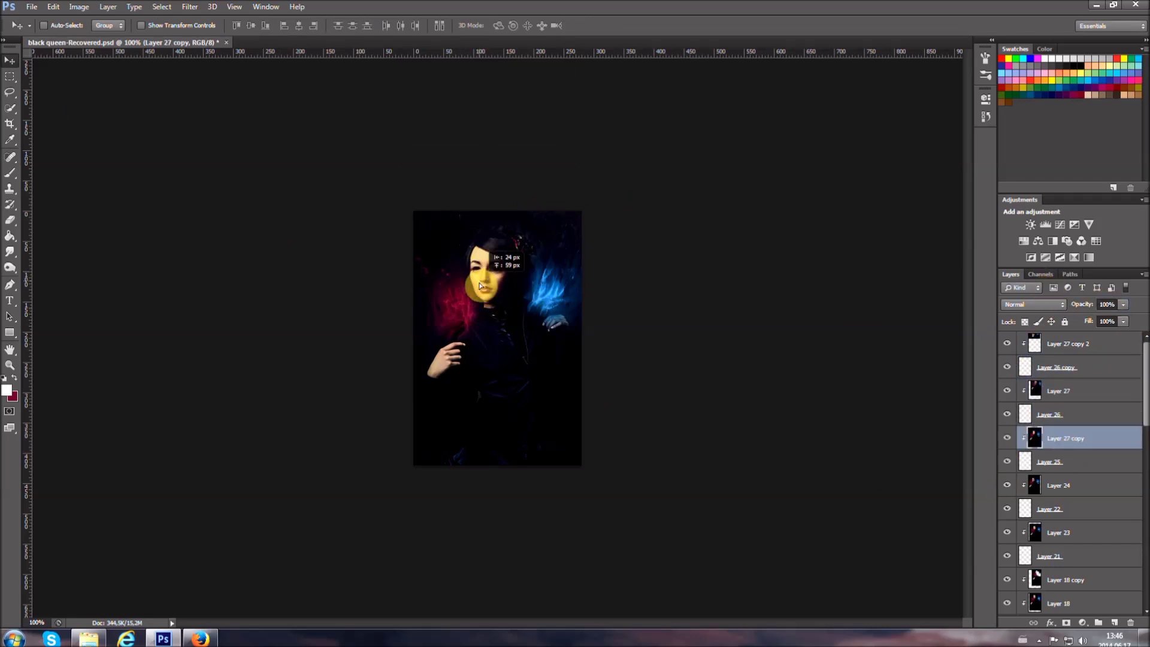
key(alt+bracketleft)
key(r)
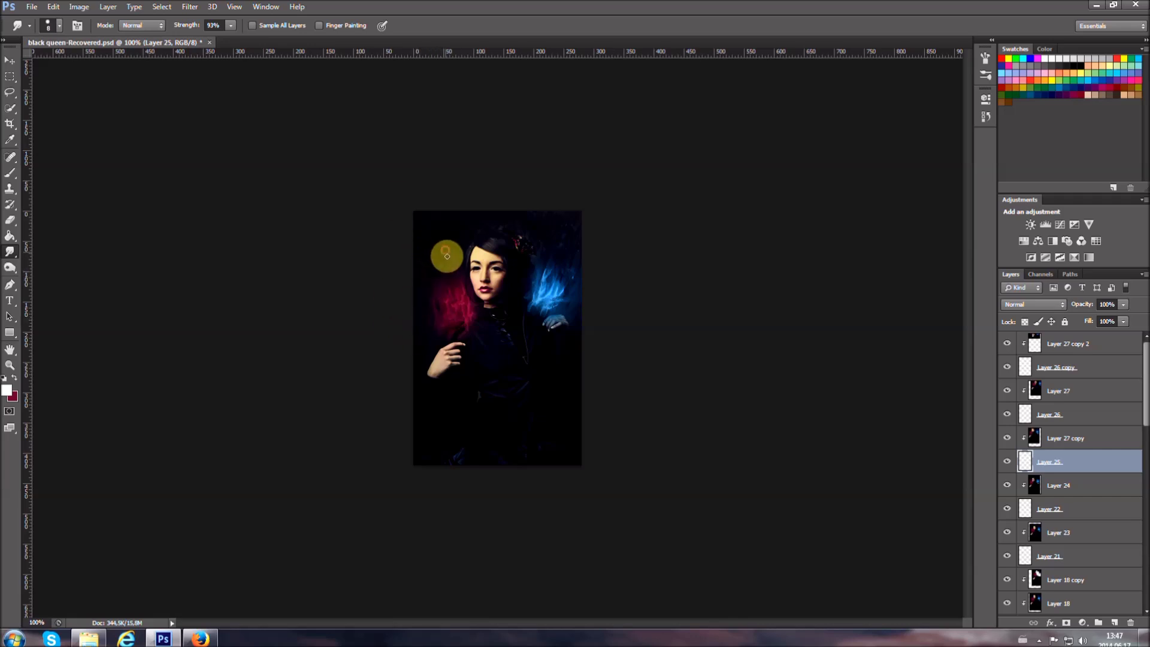
Duplicate Layer 25 with its clipped layer and flip the copies vertically.
shift+click(1046, 438)
key(ctrl+j)
key(ctrl+t)
right_click(495, 227)
click(516, 424)
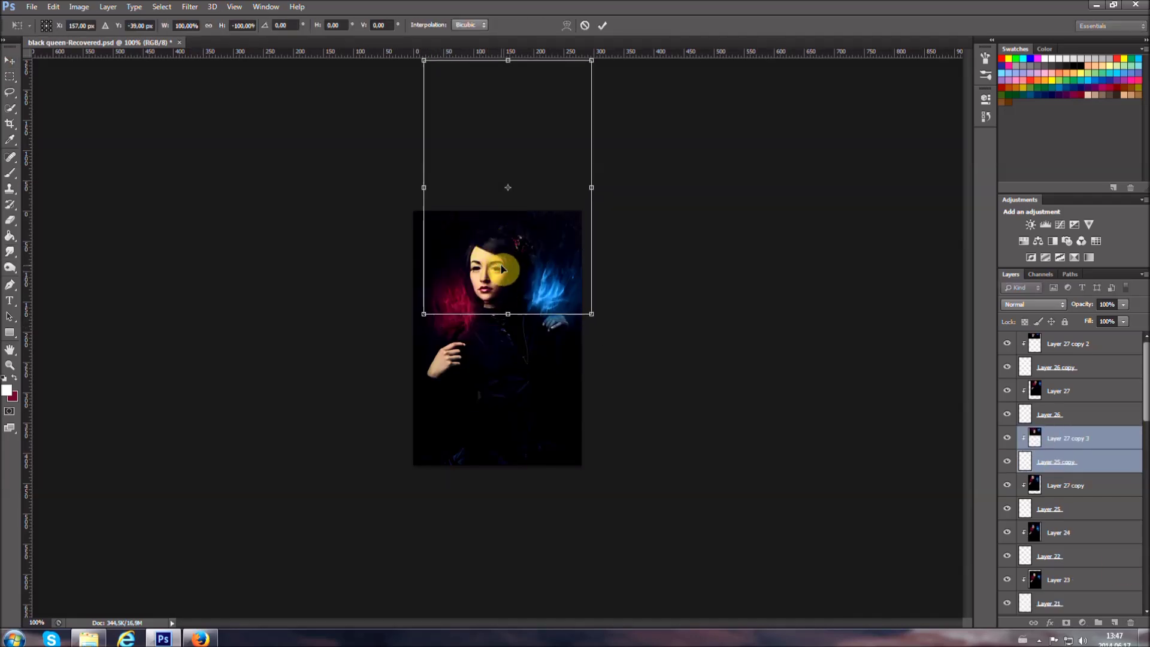
key(Return)
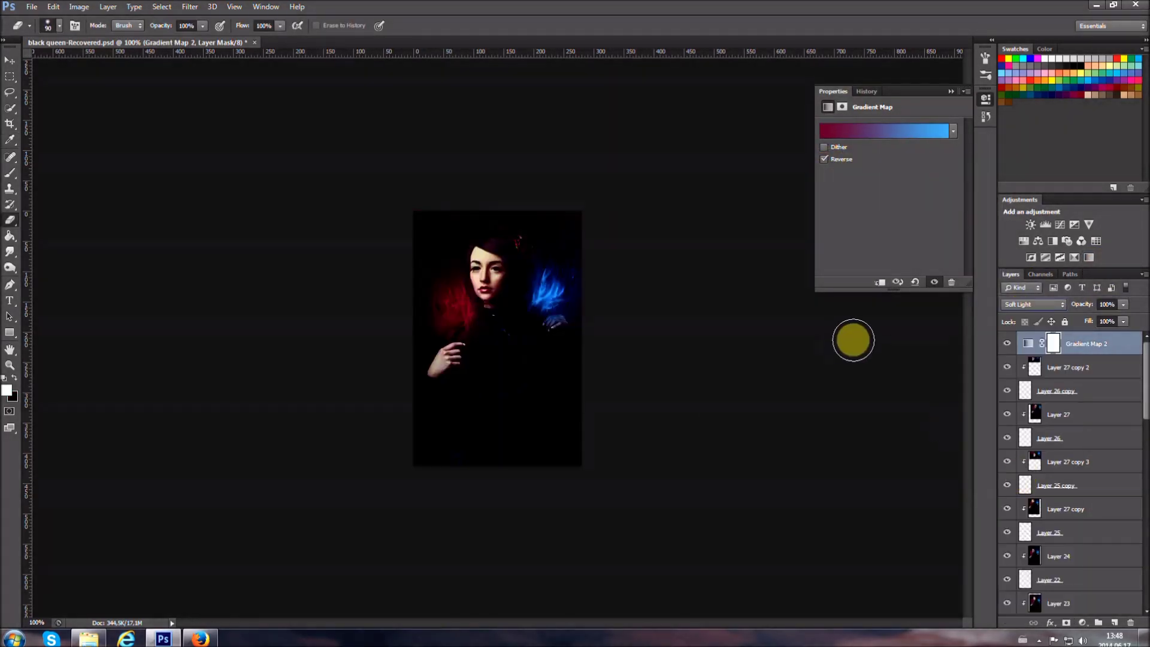
Set Gradient Map 2 to Color Dodge and mask it off parts of the image with black.
click(1021, 424)
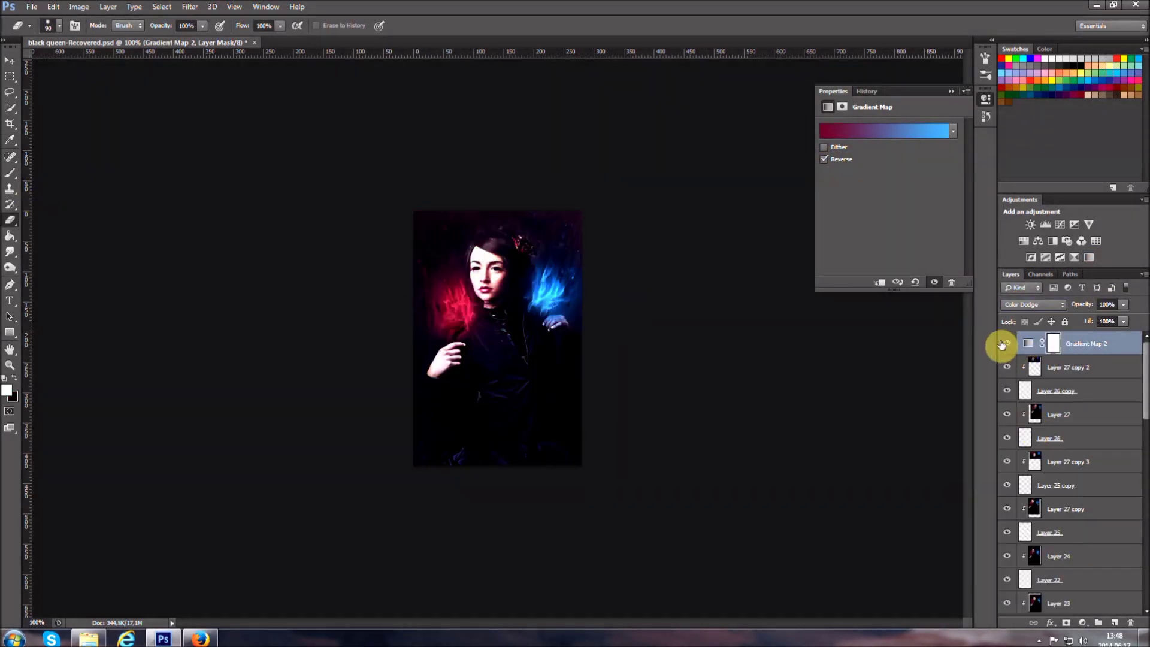
key(b)
click(59, 25)
drag(72, 90, 92, 90)
key(x)
drag(483, 252, 496, 362)
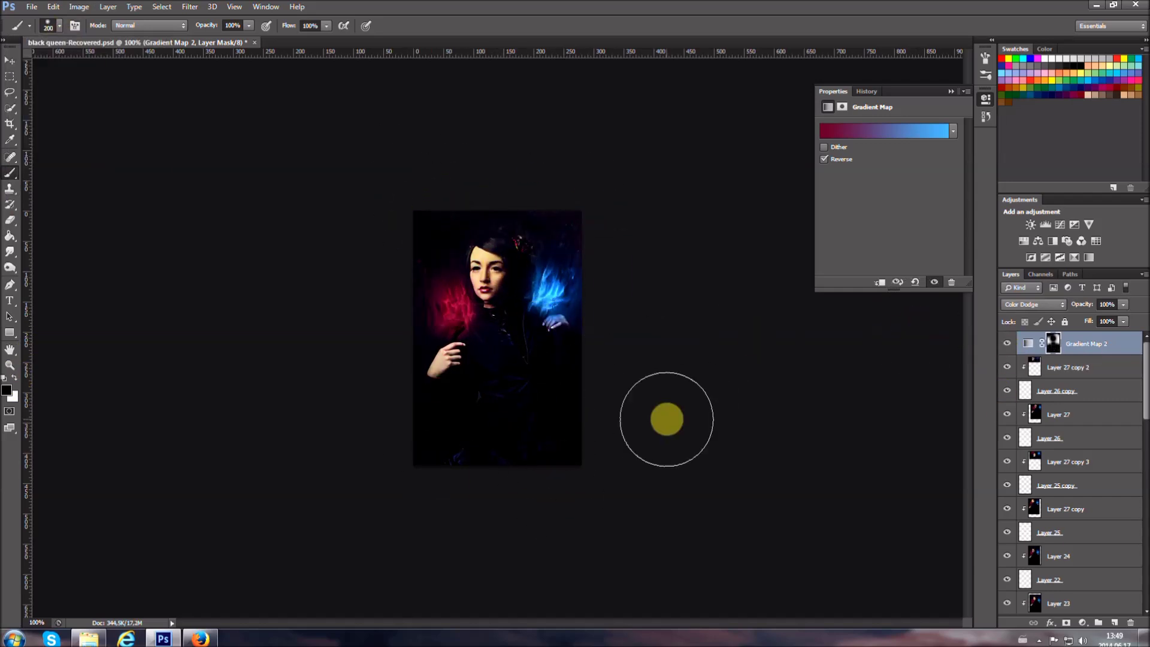
Add Layer 28 in Color Dodge blending with a pinkish-red glow colour.
key(ctrl+shift+alt+n)
click(6, 391)
key(bracketright)
key(bracketright)
click(994, 442)
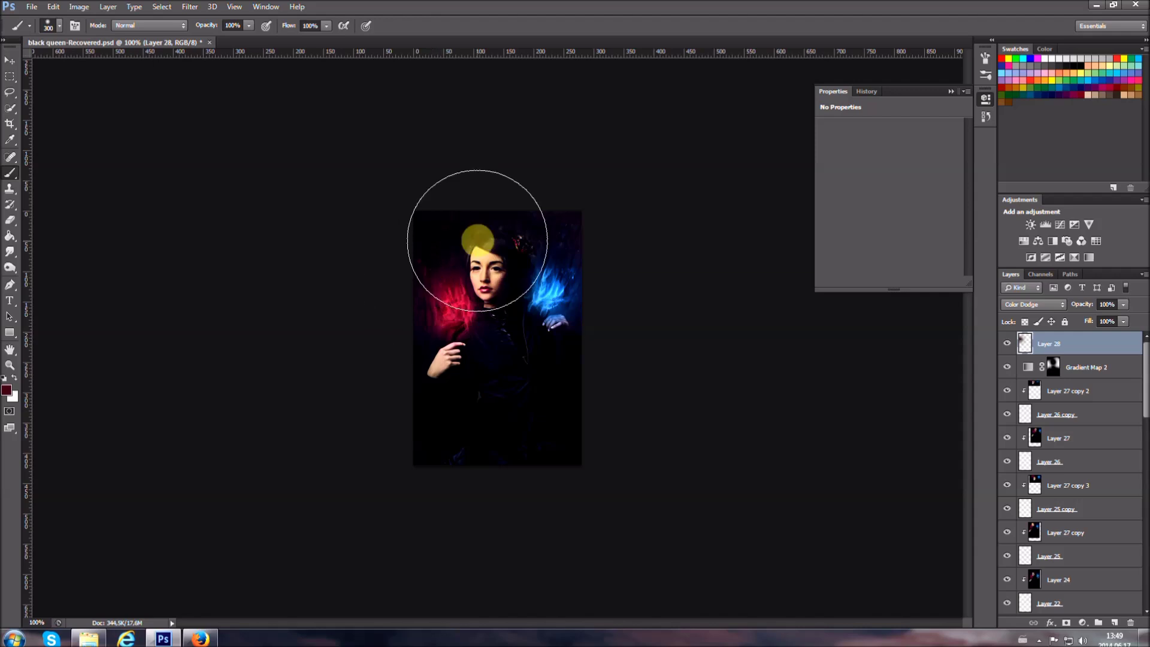
click(6, 390)
click(853, 548)
click(993, 463)
click(1033, 305)
click(1019, 423)
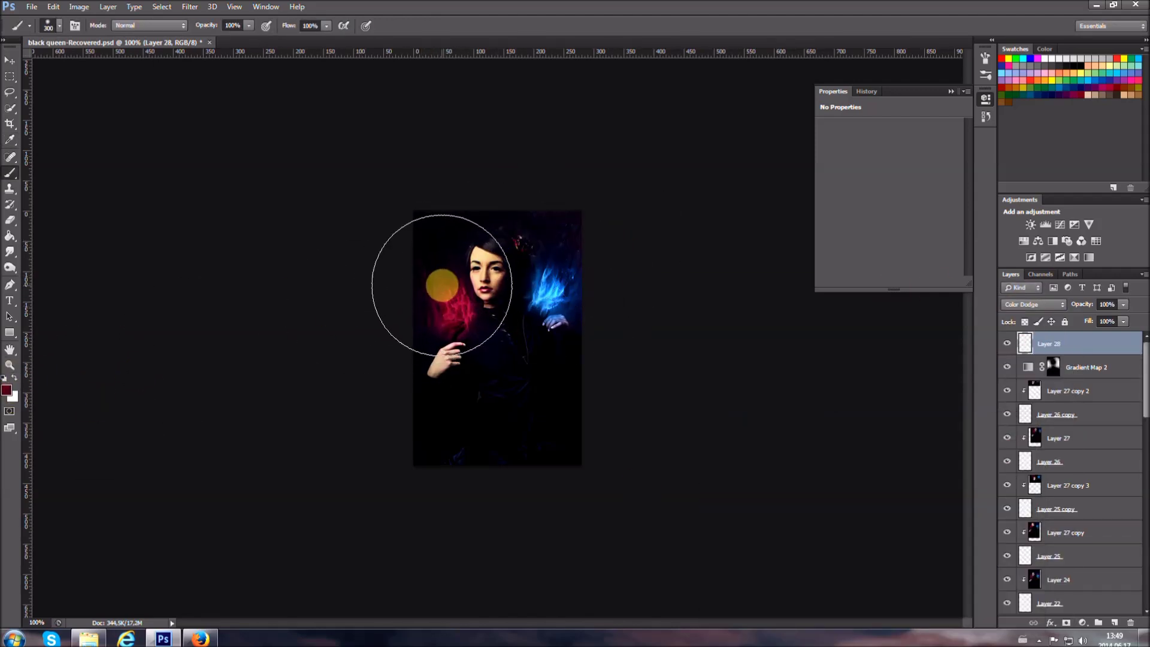
Paint red glow beside the woman's face and erase part of it to soften it.
drag(431, 283, 419, 290)
key(bracketright)
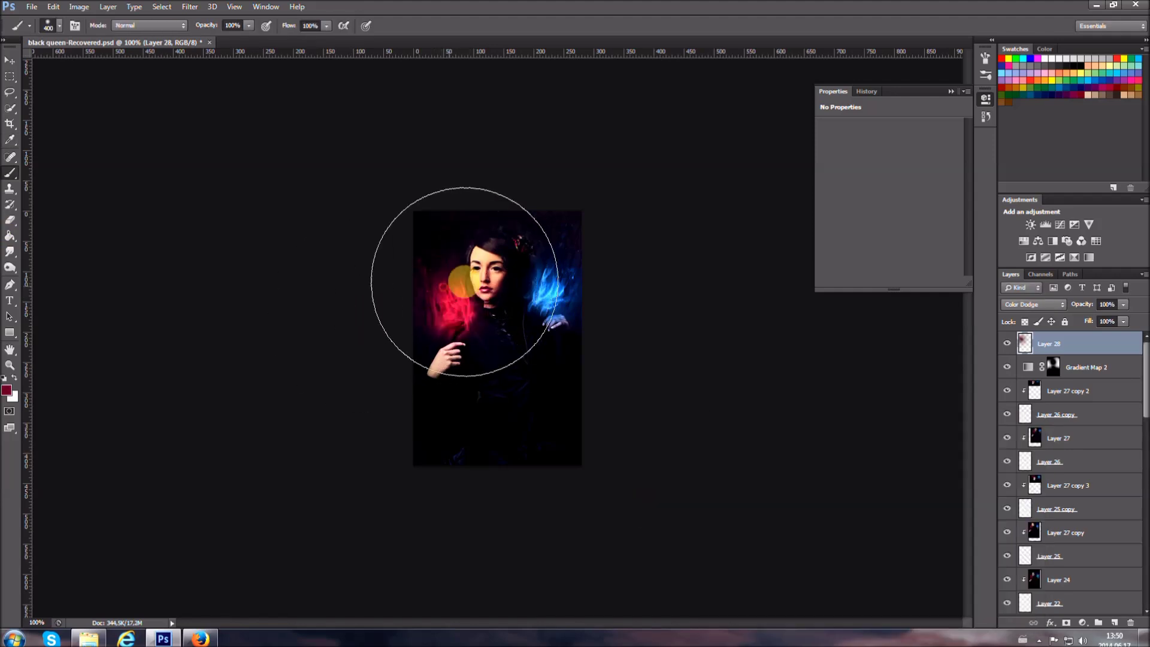
key(e)
key(bracketleft)
key(bracketleft)
key(bracketleft)
click(460, 307)
Add a new layer with a blue glow near the face, reverting an unwanted stroke.
click(7, 390)
click(939, 442)
click(9, 173)
key(ctrl+shift+alt+n)
click(560, 277)
click(6, 390)
click(993, 442)
click(462, 249)
key(e)
click(868, 239)
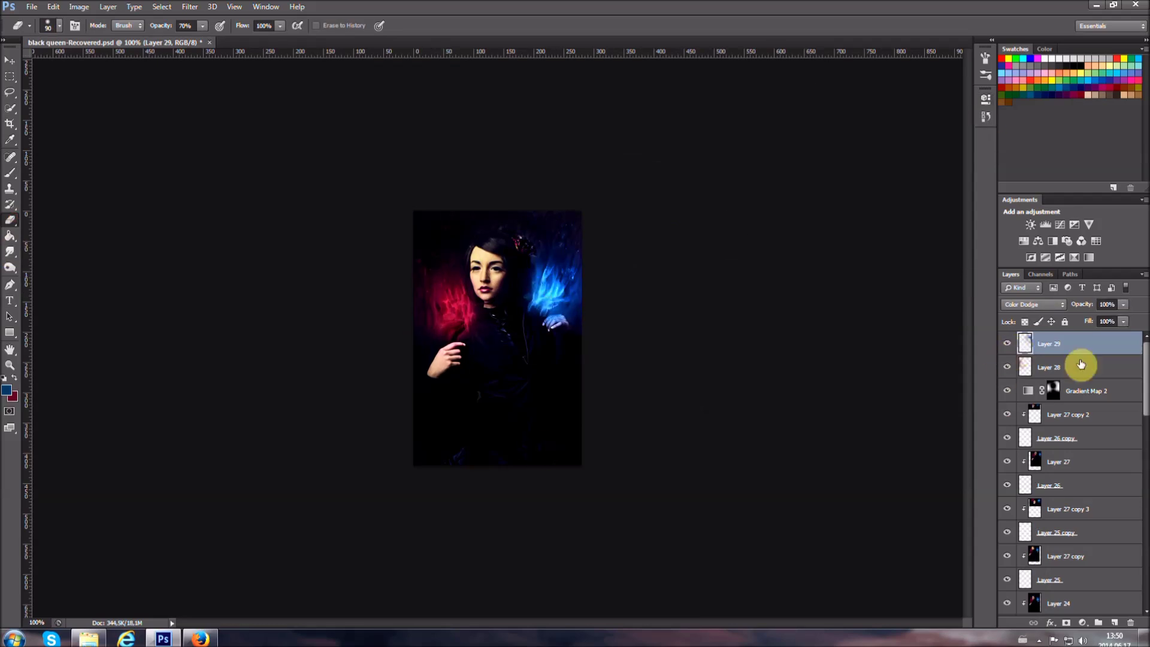
Reset colours to black and white and add a new empty layer at 60% opacity.
key(b)
key(d)
key(ctrl+shift+alt+n)
click(1106, 305)
text(60)
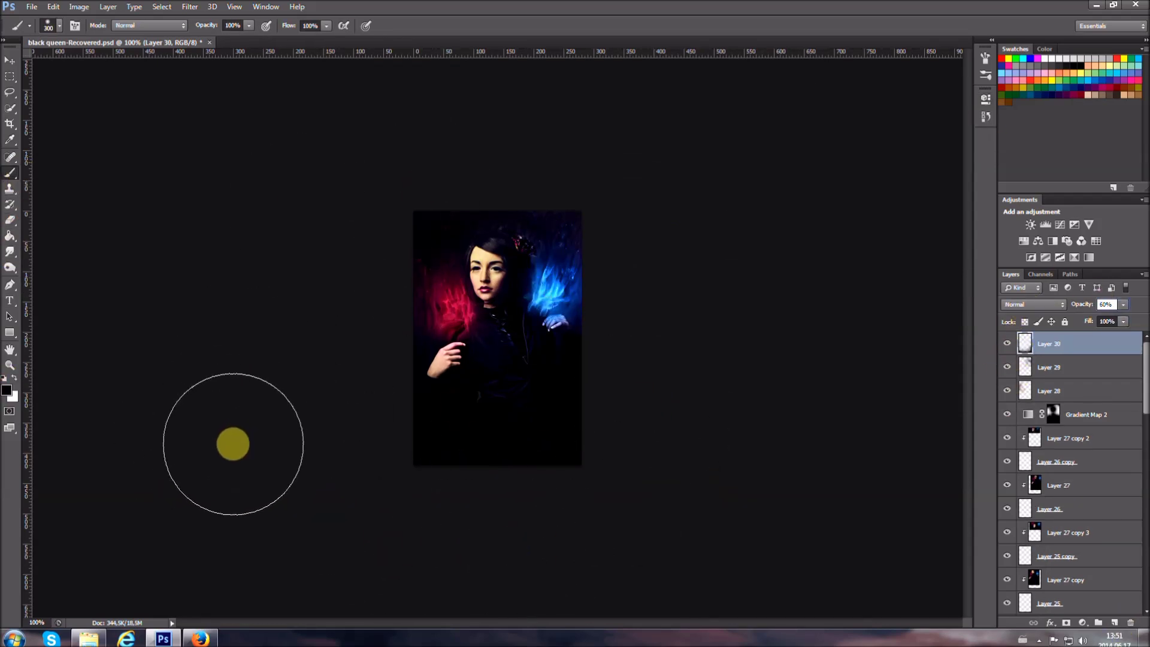
Add a gradient map adjustment using the Violet, Green, Orange preset.
click(1075, 257)
click(885, 130)
click(915, 255)
Set the Violet, Green, Orange gradient map to a faint Screen overlay and stamp a merged copy.
key(Return)
key(shift+alt+s)
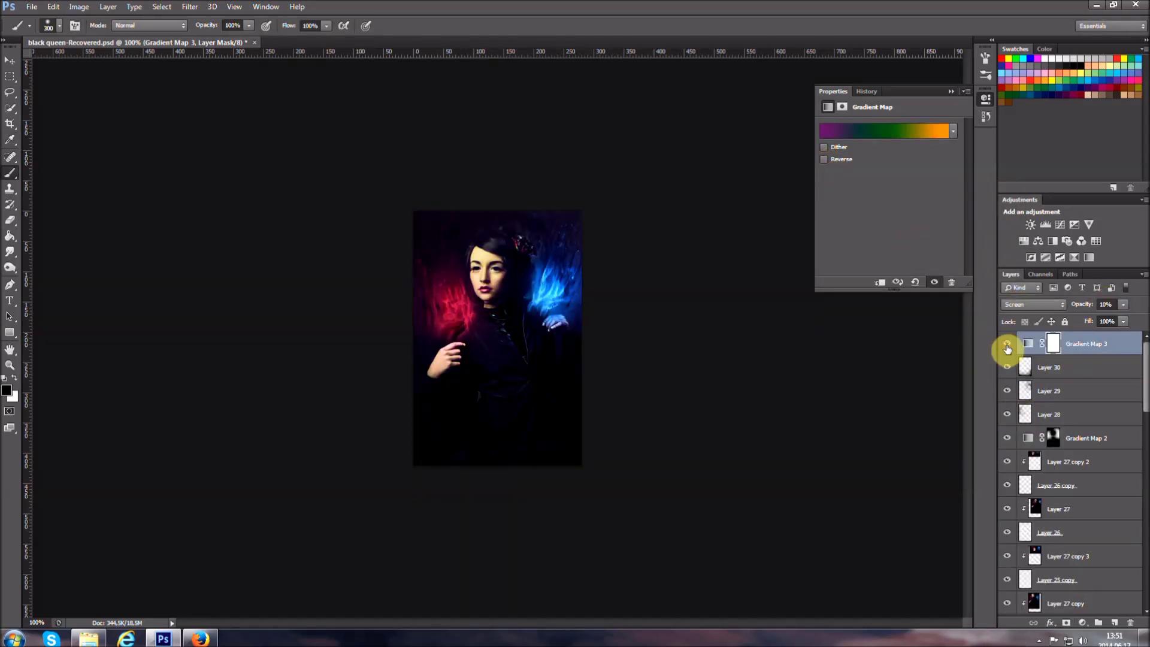
key(ctrl+shift+alt+e)
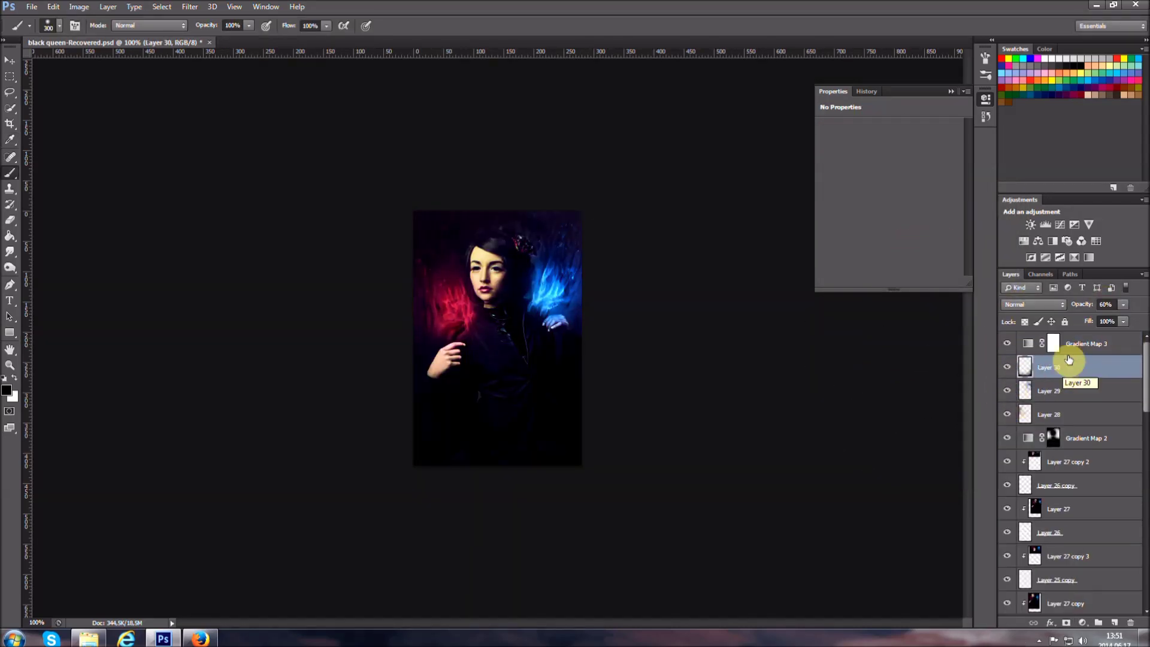
Gaussian-blur the merged copy and erase the blur over the face.
click(189, 6)
click(129, 217)
key(Return)
key(e)
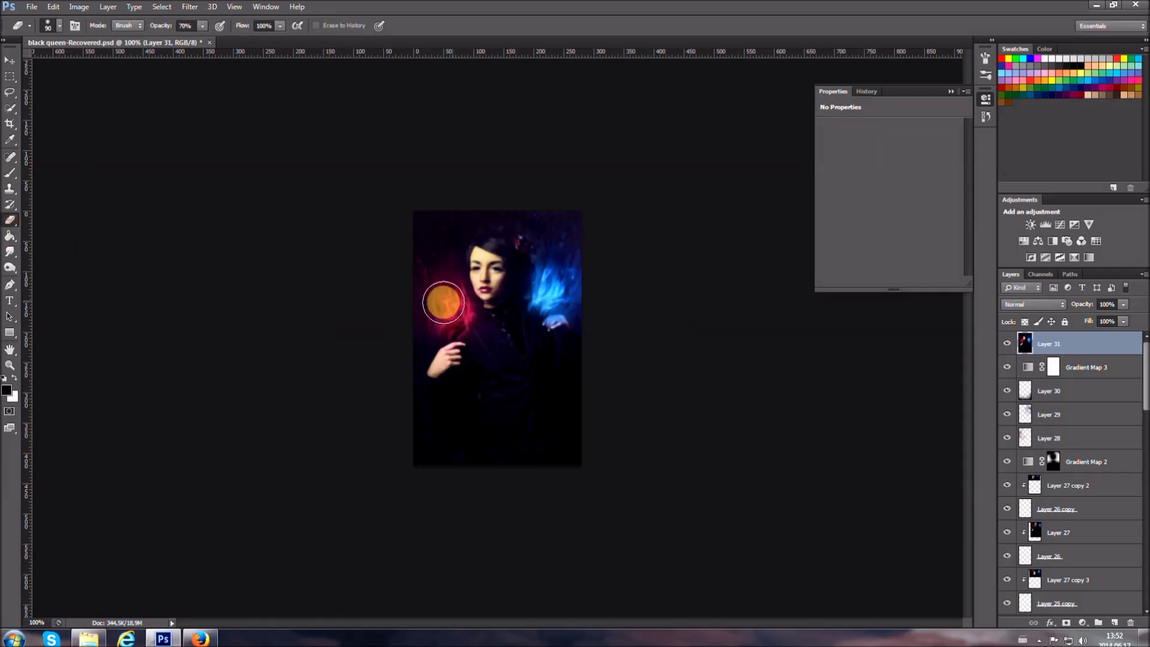
drag(474, 303, 558, 281)
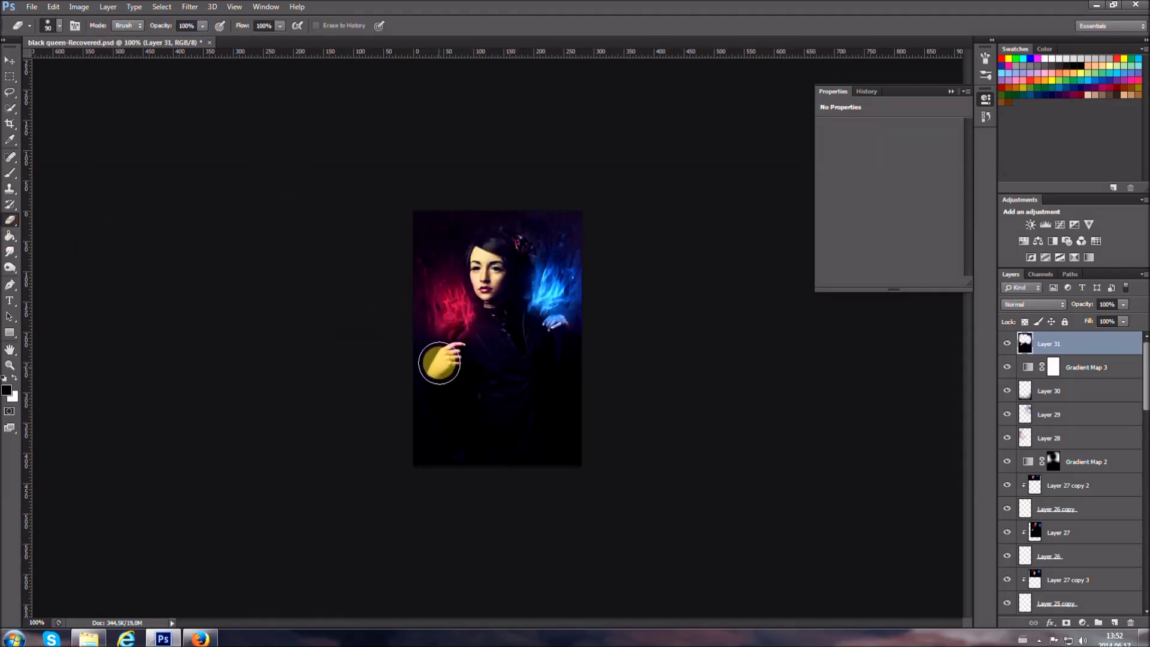
Stamp a 60% merged copy, erase it to reveal the dress, and brighten with Curves.
click(1007, 343)
key(ctrl+shift+alt+e)
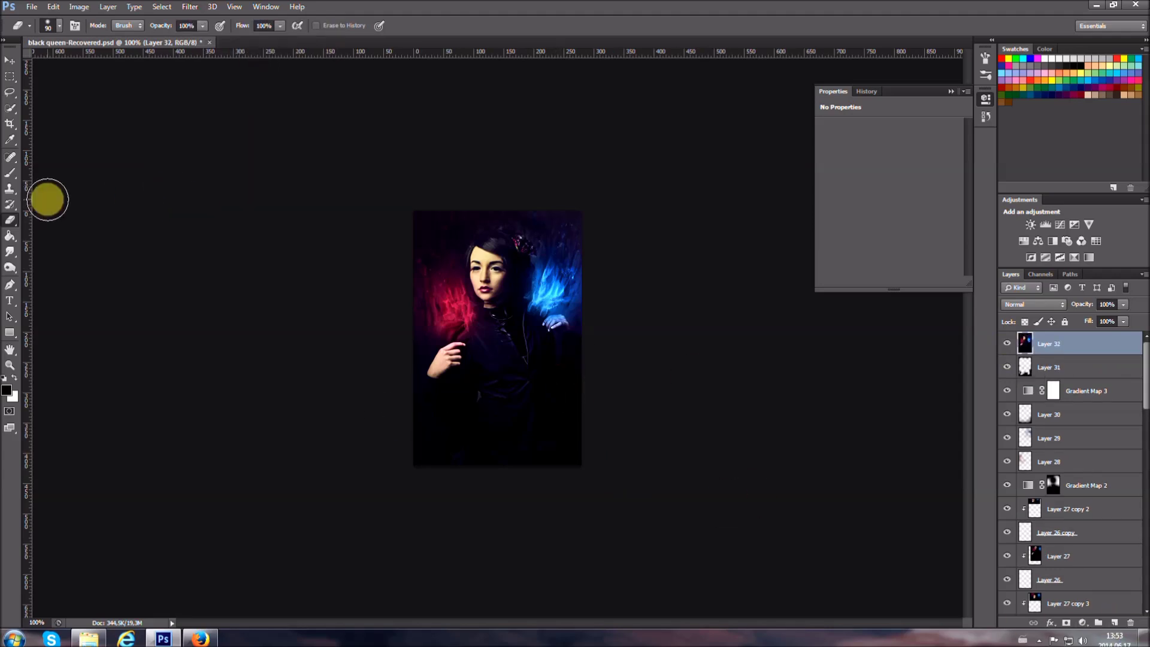
text(60)
key(Return)
drag(502, 339, 445, 375)
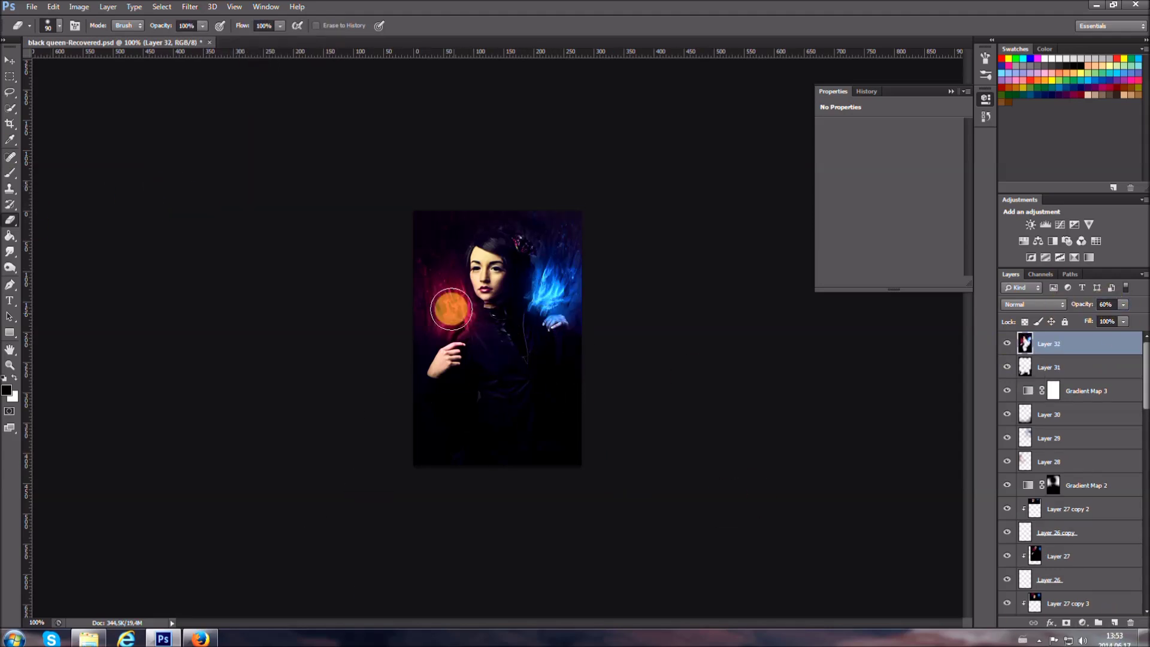
click(1060, 224)
mouse_move(899, 211)
mouse_down()
mouse_move(906, 188)
mouse_move(868, 221)
mouse_move(908, 193)
mouse_up()
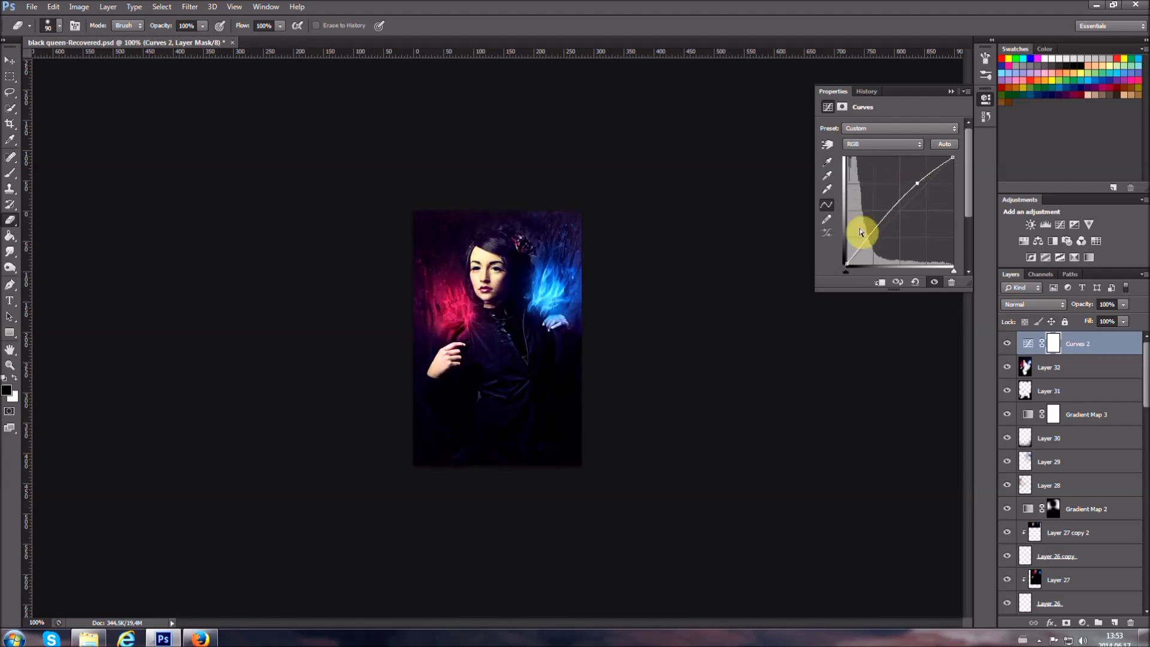
Add a Soft Light high-pass sharpening layer from a merged stamp, erasing part of it.
key(ctrl+shift+alt+e)
click(190, 6)
key(Return)
key(shift+alt+f)
key(bracketright)
key(bracketright)
key(bracketright)
drag(508, 254, 581, 332)
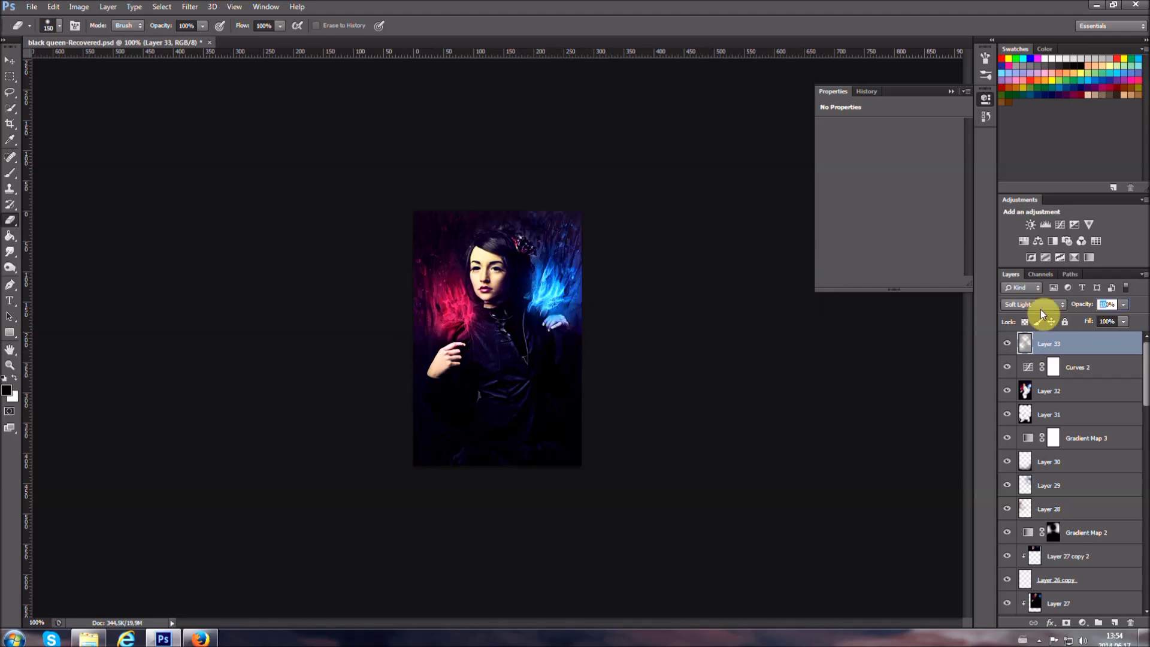
Add a new layer and a black-to-white Gradient Map in Luminosity mode at 60% opacity.
key(ctrl+shift+alt+n)
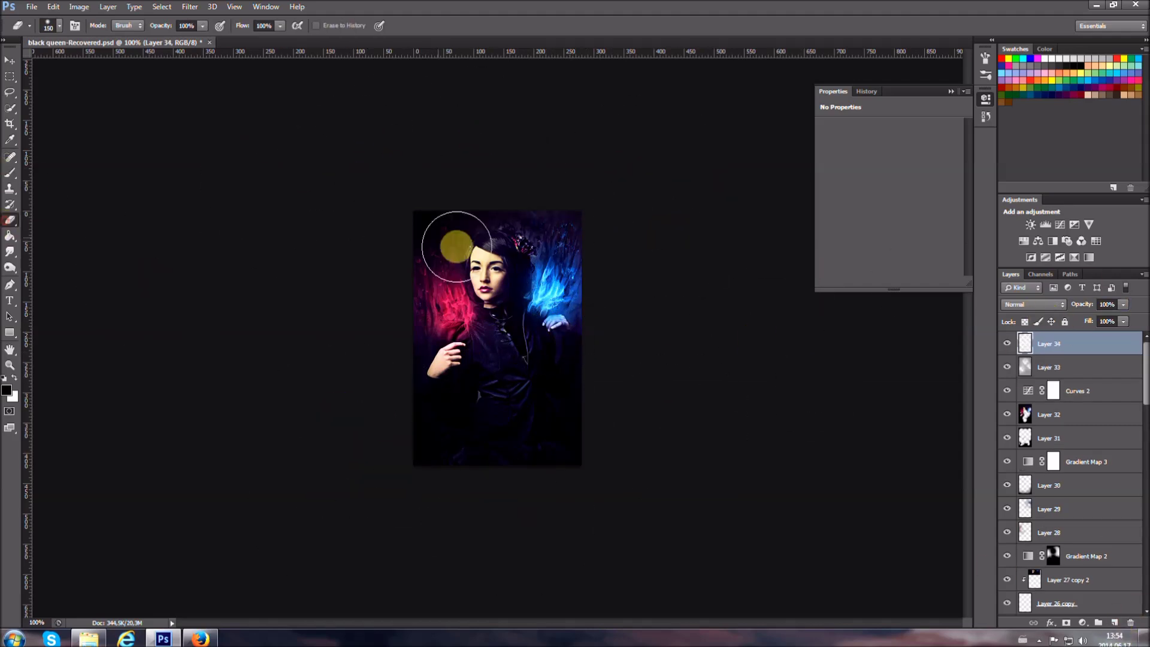
click(1091, 257)
key(shift+alt+y)
text(60)
key(Return)
Stamp a merged copy of the visible image and clip it above a new empty layer.
key(m)
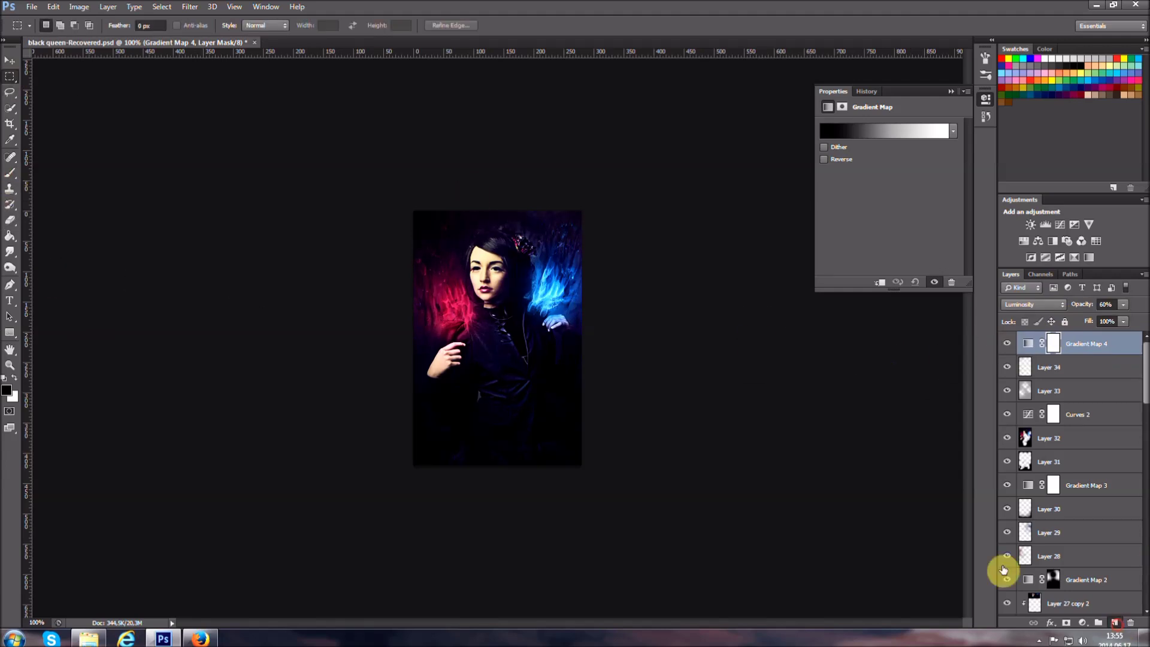
key(ctrl+shift+alt+n)
key(shift+m)
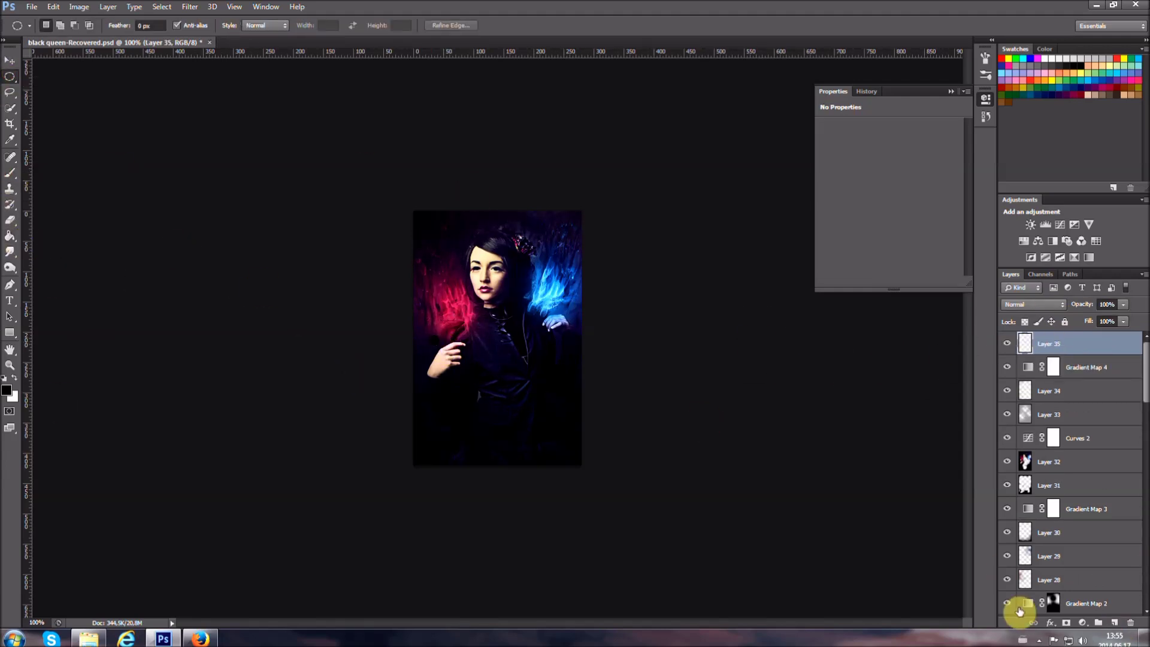
key(ctrl+shift+alt+e)
click(9, 60)
key(ctrl+shift+alt+e)
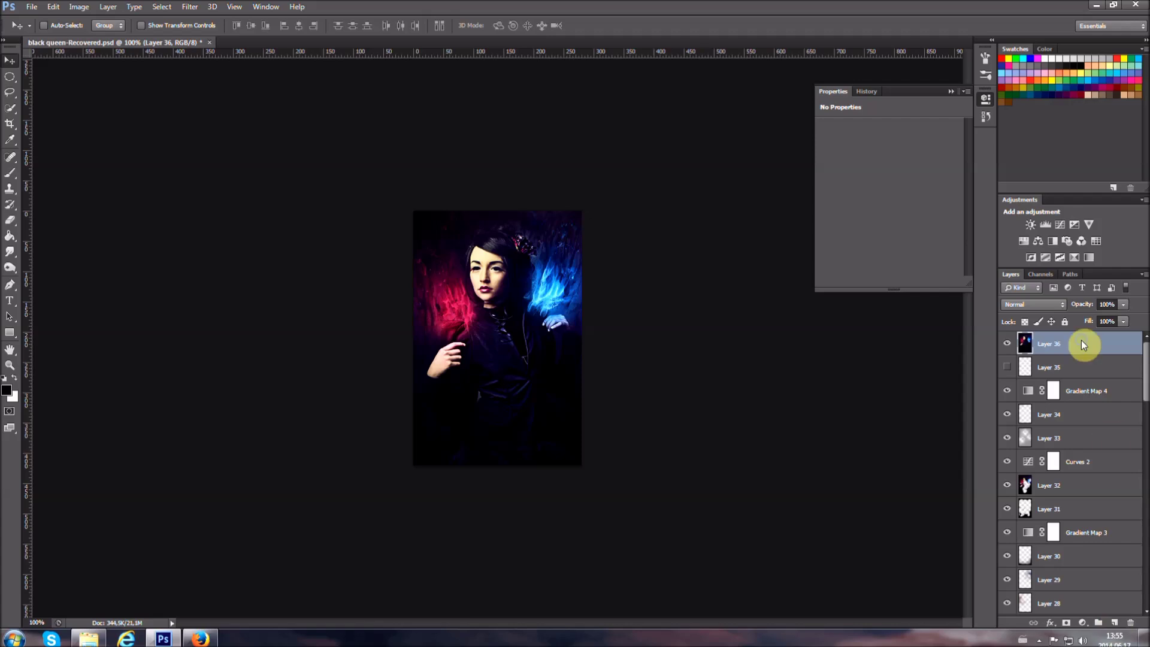
key(ctrl+alt+g)
key(m)
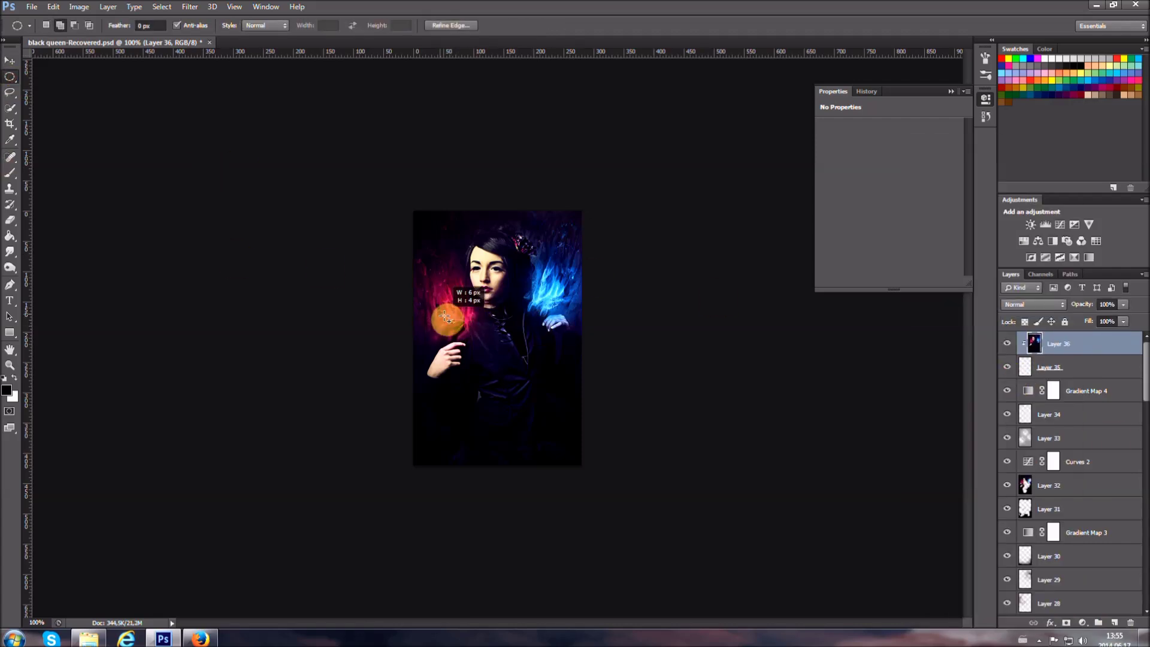
Fill small elliptical spots at the red glow and blue flame, clipping the image copy to them.
drag(447, 323, 447, 323)
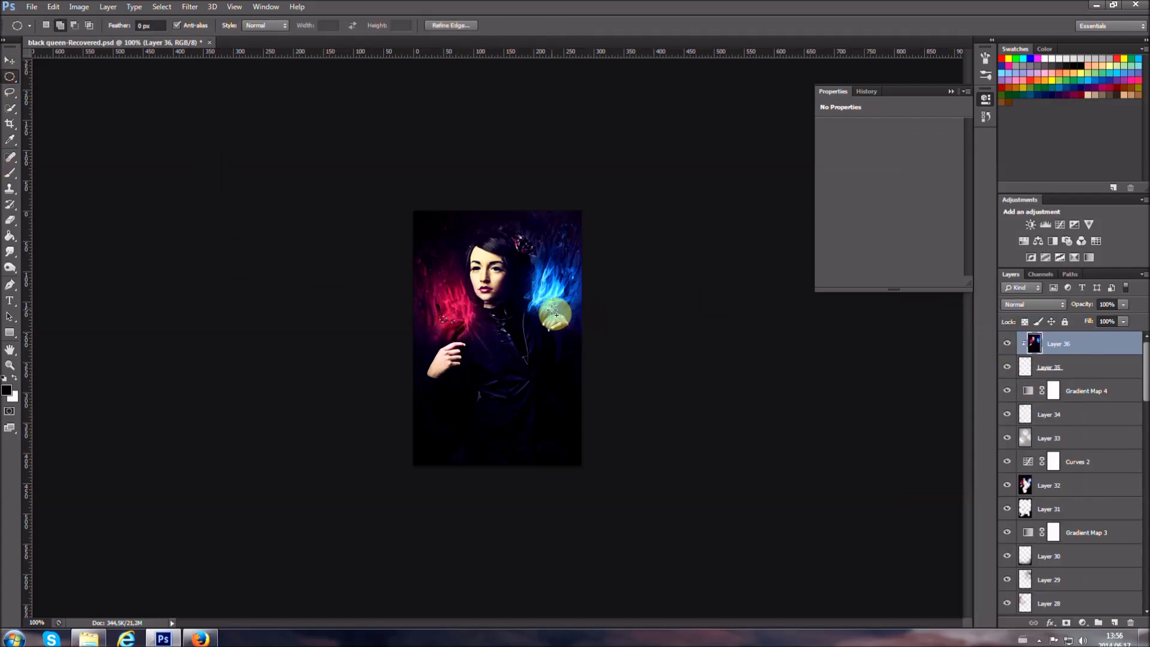
drag(555, 310, 555, 324)
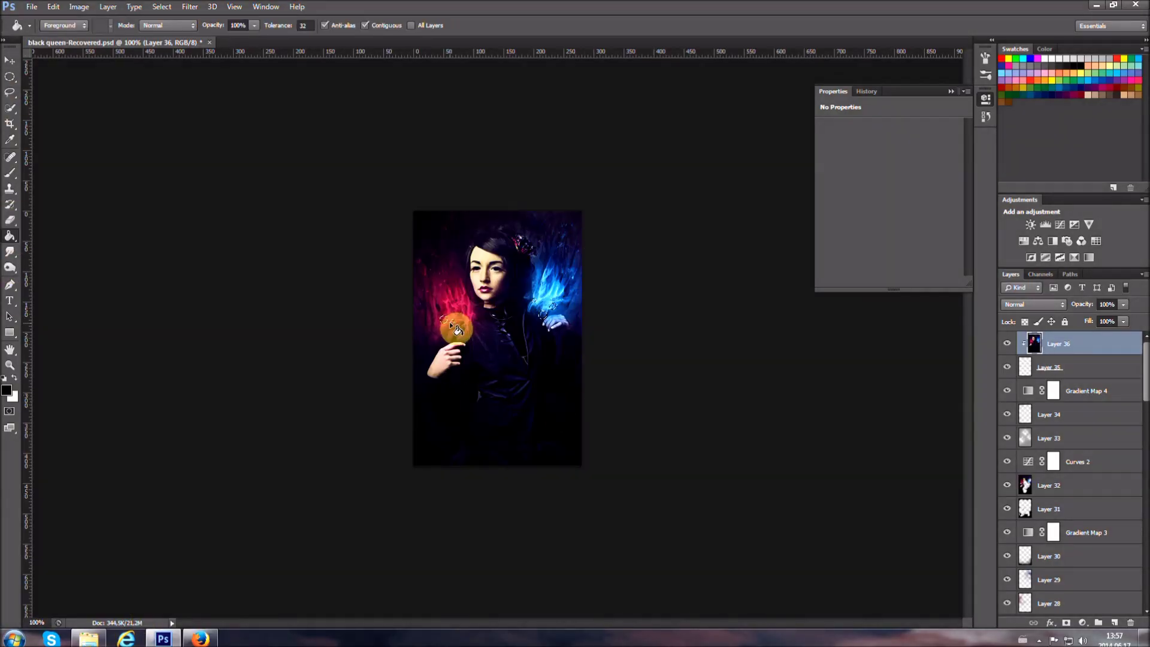
key(ctrl+shift+alt+n)
key(alt+BackSpace)
key(ctrl+d)
key(ctrl+shift+alt+n)
key(v)
key(ctrl+alt+g)
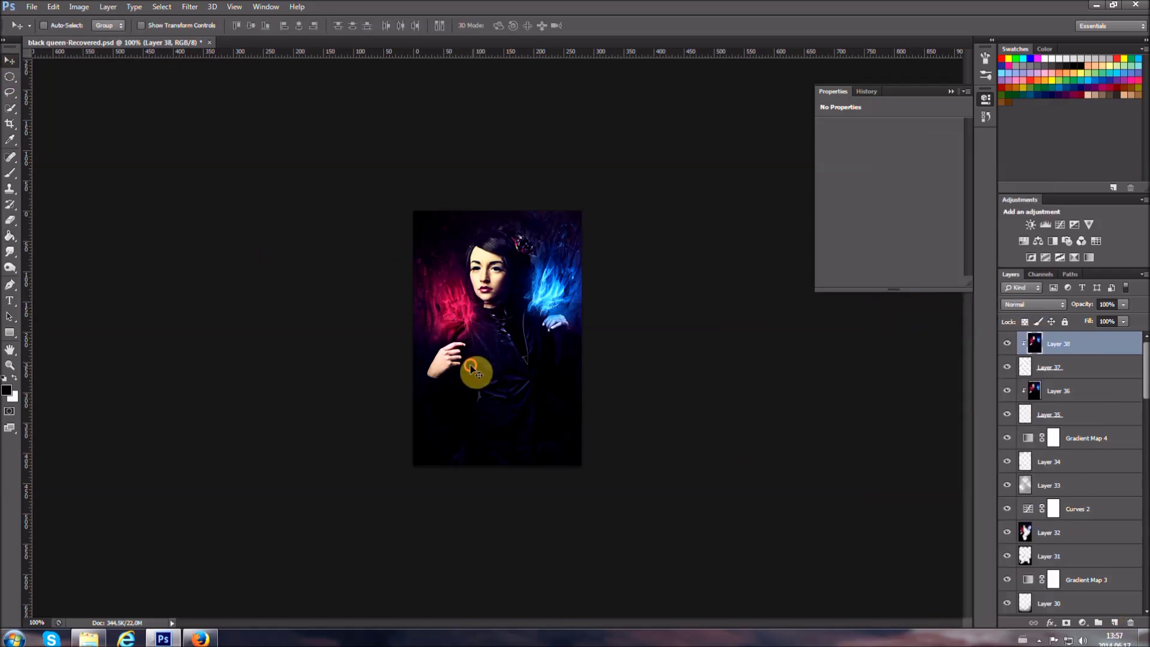
Alt-drag an offset duplicate of the clipped spots layer, then begin Save As.
mouse_move(495, 362)
mouse_down()
mouse_move(498, 351)
mouse_move(492, 362)
mouse_up()
key(e)
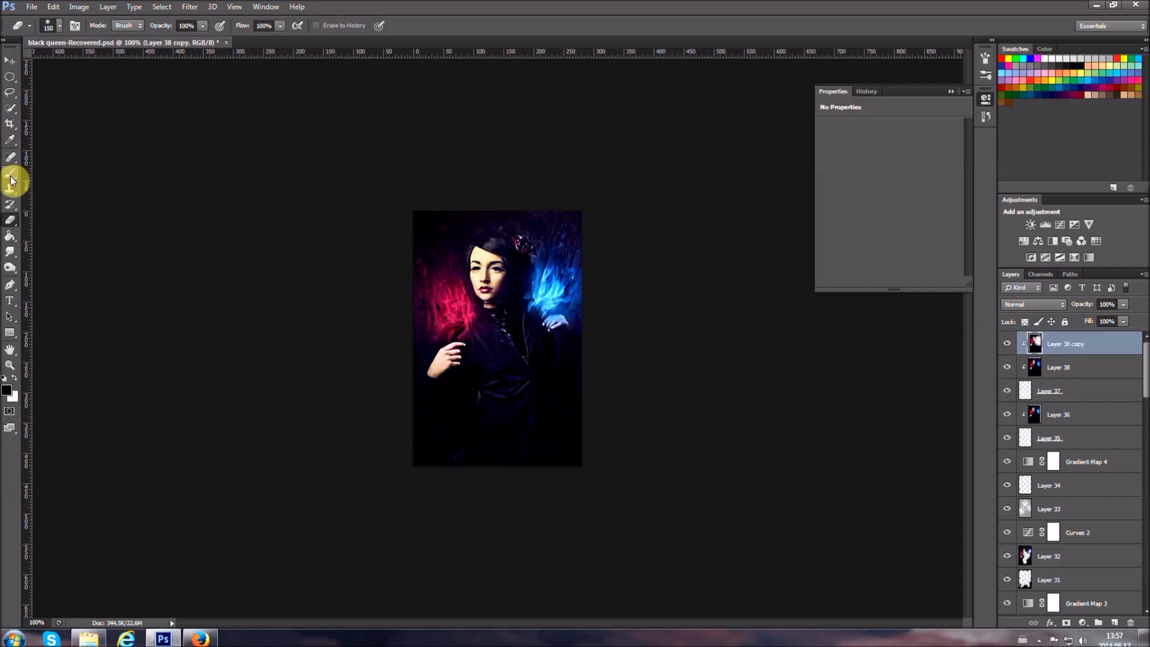
key(ctrl+shift+s)
click(567, 317)
Save as black queen.psd in Photoshop format and add a blue title text layer.
click(727, 301)
click(707, 198)
click(10, 301)
click(623, 411)
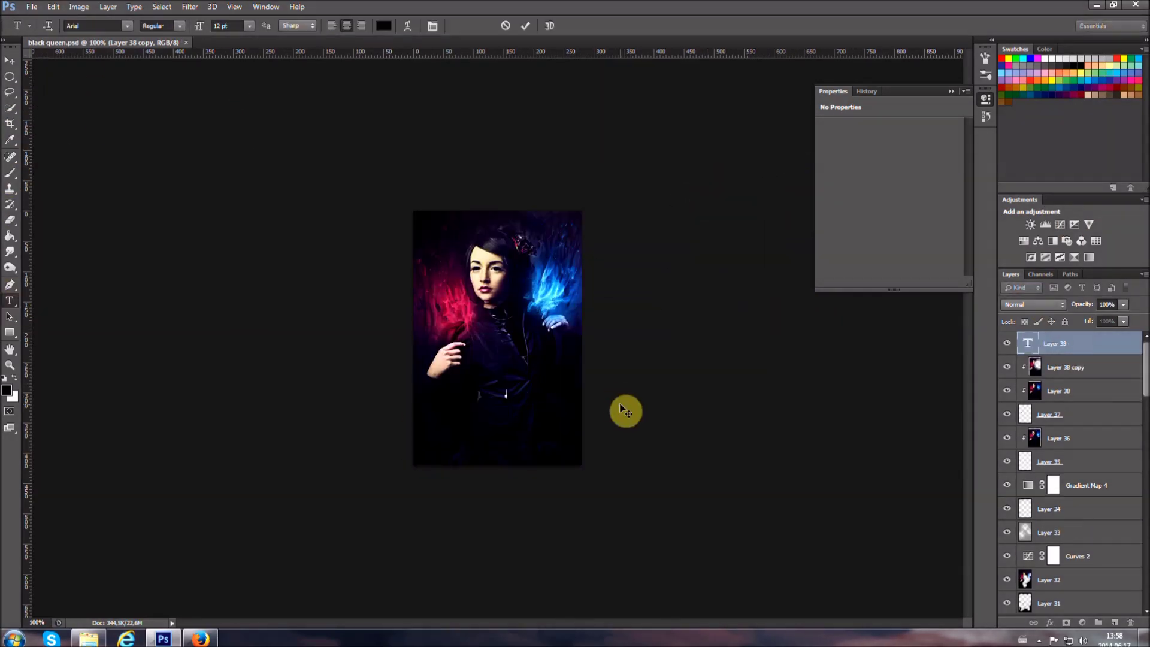
click(384, 26)
click(586, 282)
click(989, 441)
key(ctrl+Return)
Set the title to Bebas 24 pt dark blue reading BLACK, placed below the woman.
click(249, 25)
drag(428, 402, 566, 401)
click(127, 25)
click(114, 78)
click(659, 418)
key(BackSpace)
key(BackSpace)
key(BackSpace)
drag(536, 399, 467, 407)
key(v)
drag(555, 431, 556, 432)
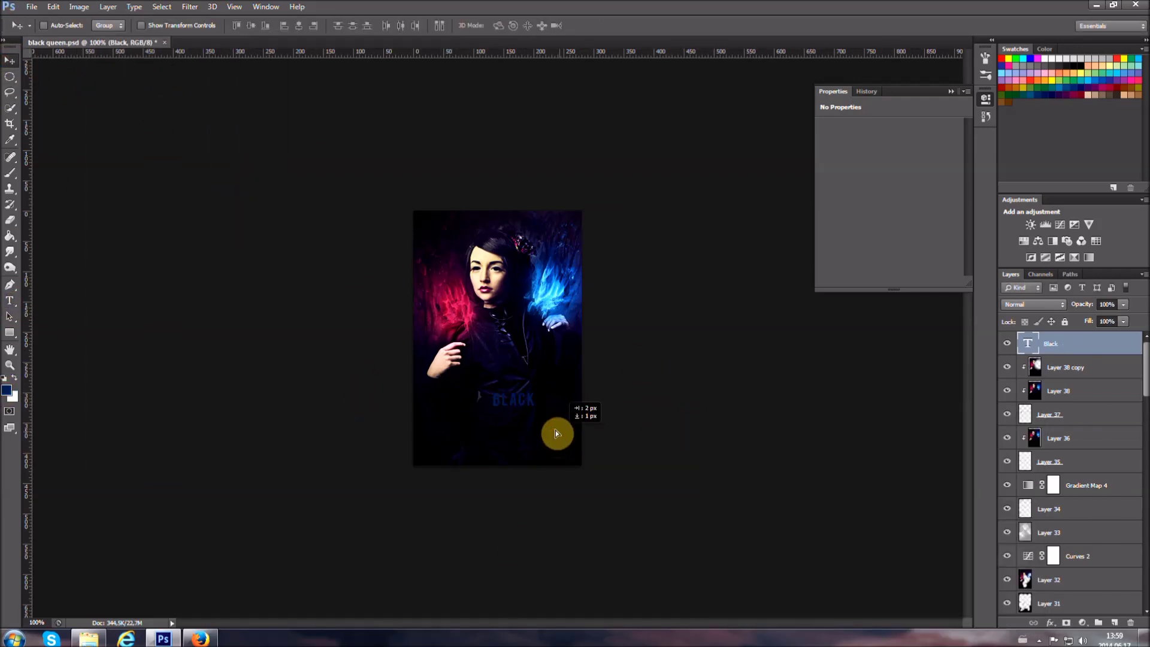
Add a dark red Bebas Neue QUEEN text layer positioned under BLACK.
key(t)
click(480, 428)
click(384, 25)
click(979, 442)
click(10, 60)
drag(483, 422, 560, 407)
click(10, 300)
click(10, 300)
Try a 9 pt blue MATRIX text layer, then delete it.
click(621, 429)
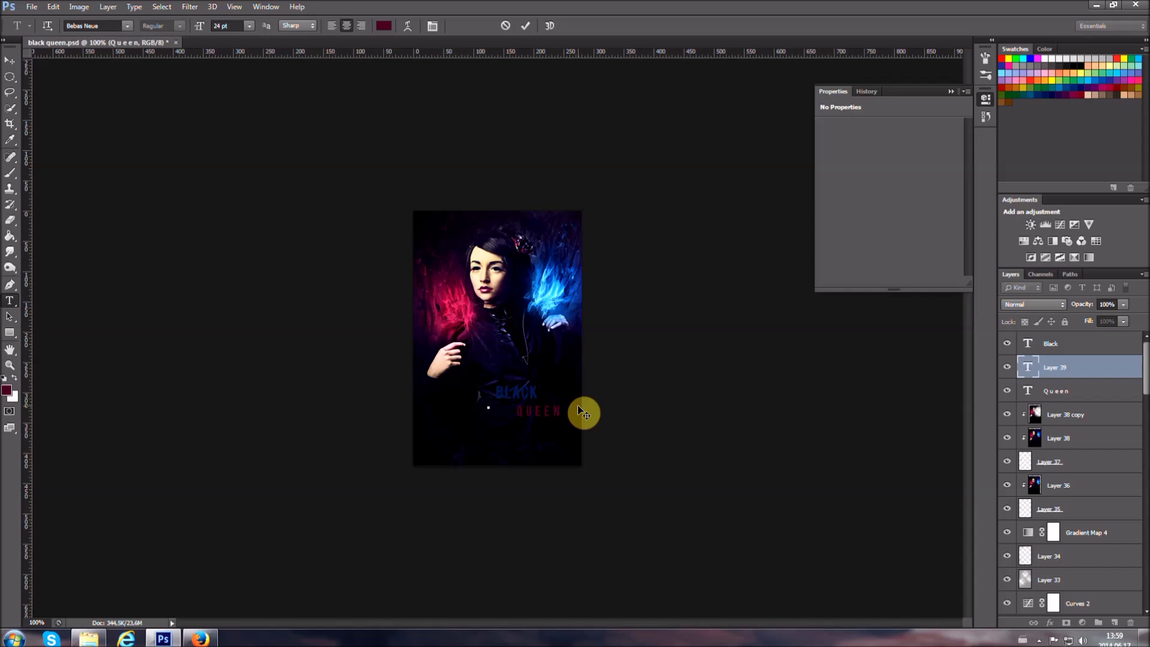
text(M A T R I X)
click(249, 26)
click(227, 68)
click(9, 60)
key(t)
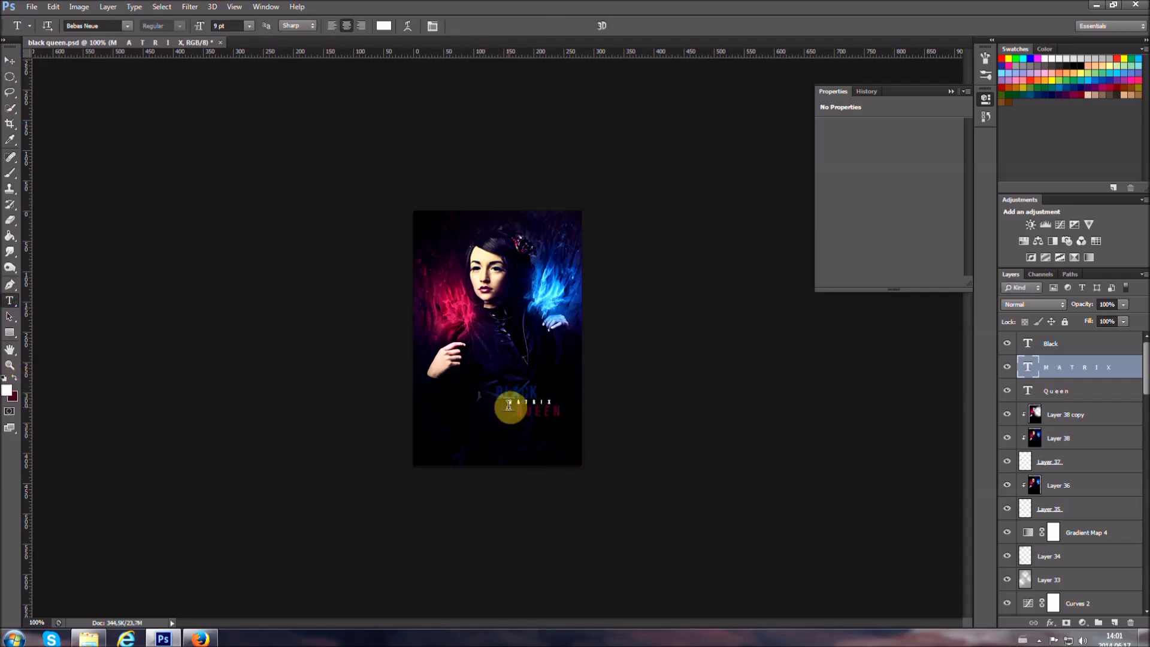
click(7, 390)
click(549, 268)
key(Return)
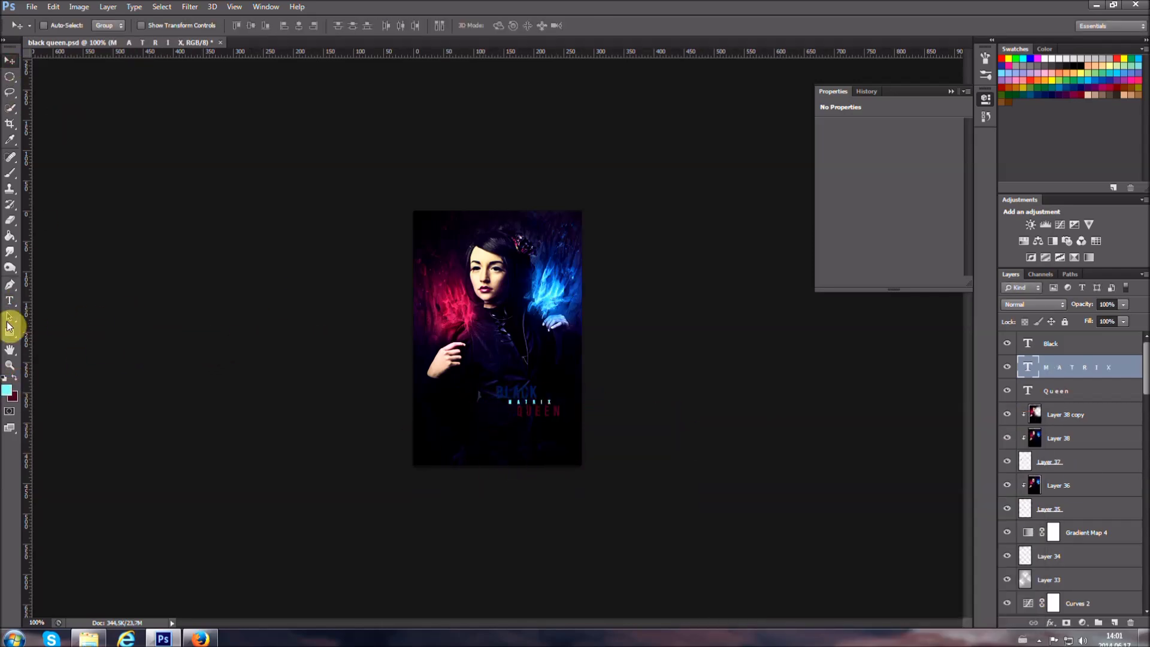
key(Delete)
Shrink the BLACK text size and move BLACK QUEEN toward the lower right.
key(t)
double_click(516, 392)
click(249, 26)
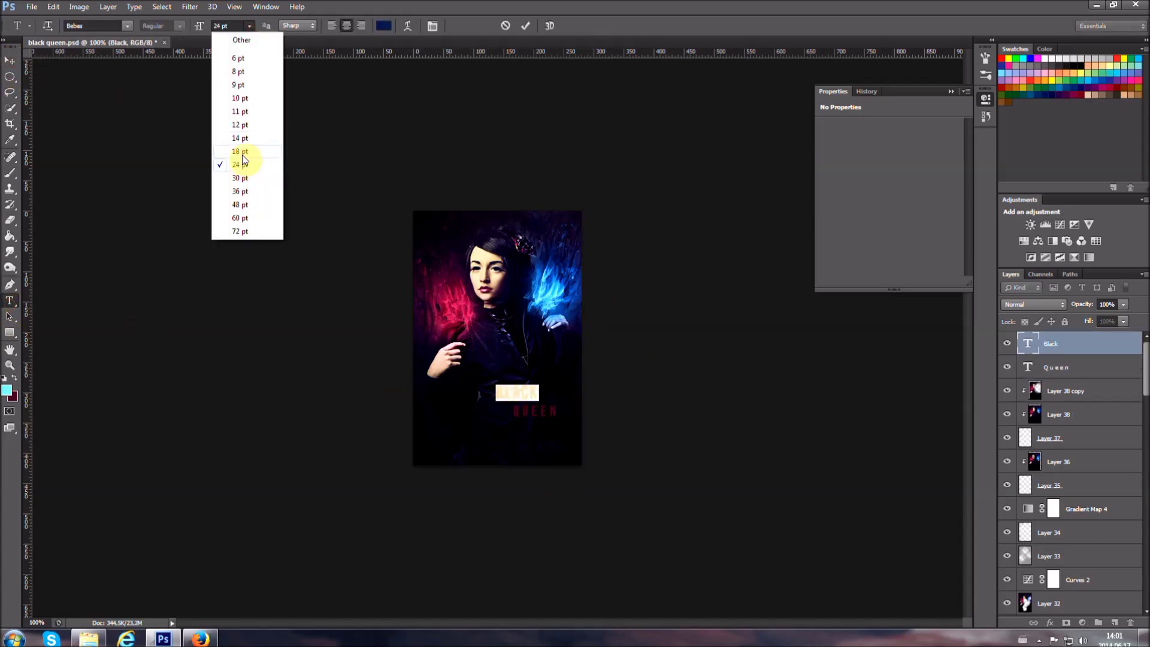
click(239, 152)
key(v)
mouse_move(615, 447)
mouse_down()
mouse_move(619, 456)
mouse_move(536, 448)
mouse_up()
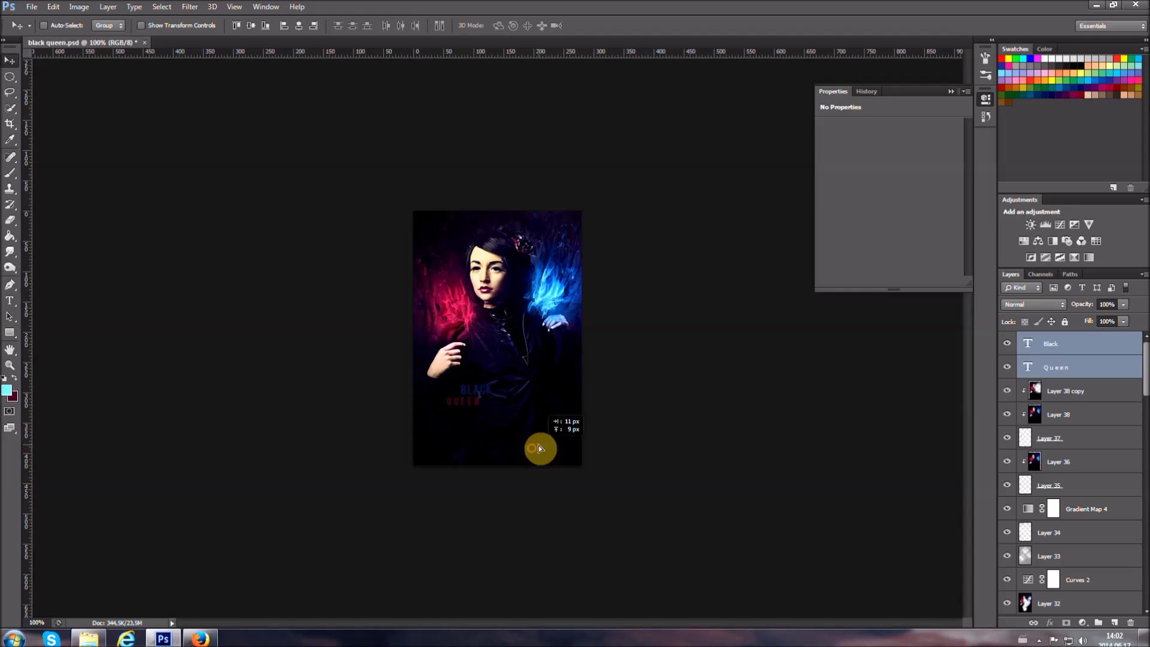
drag(468, 381, 539, 381)
click(1039, 640)
click(1054, 596)
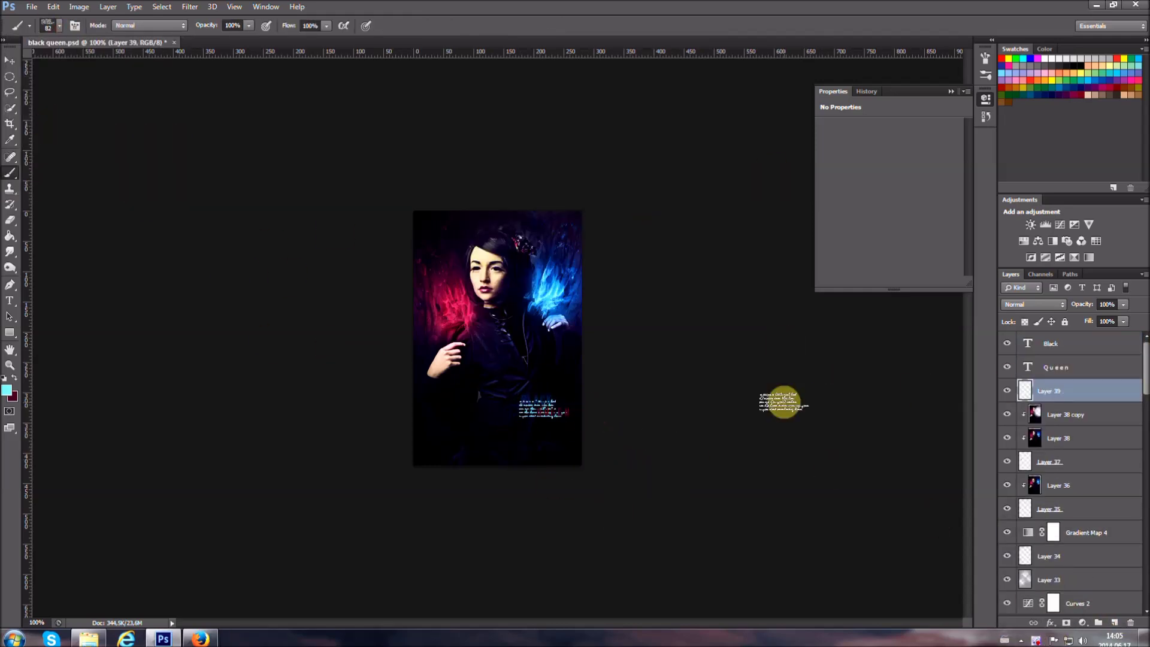
Lower the stamped text layer's opacity to 20%.
key(bracketright)
click(1107, 304)
text(20)
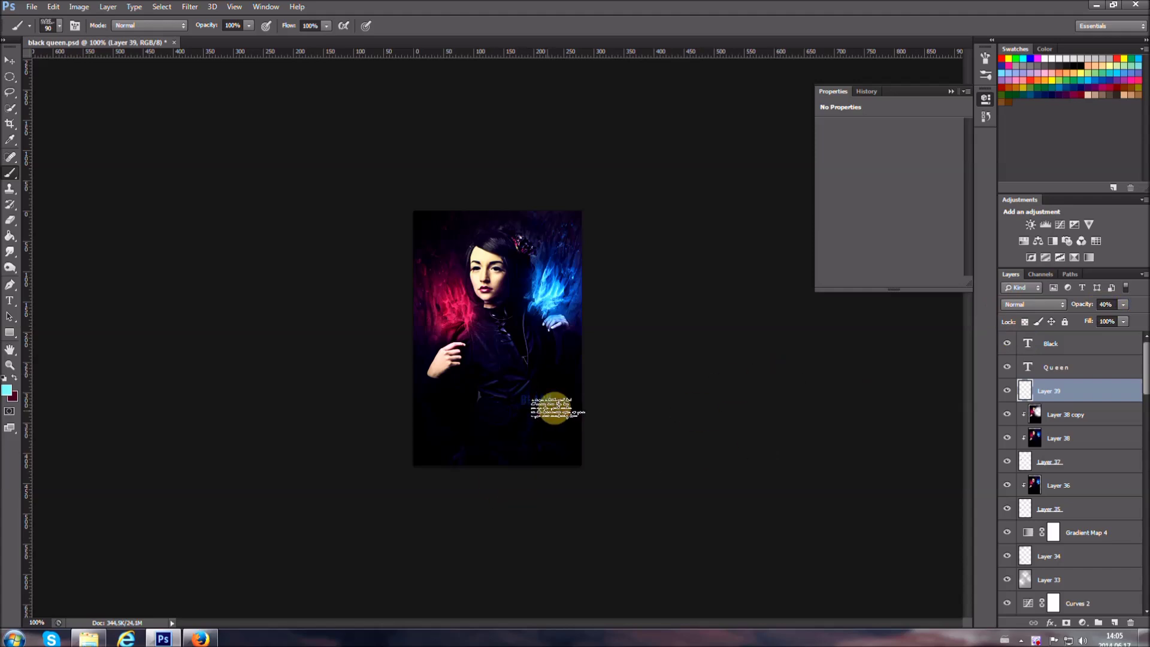
key(Return)
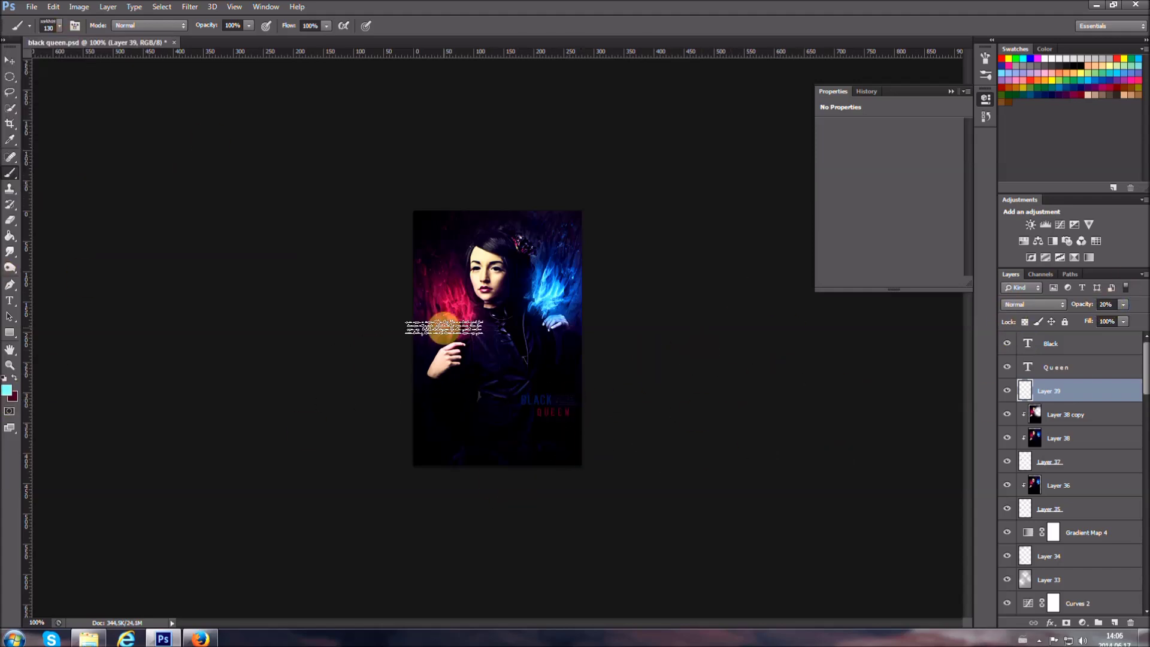
Sample a pink-red foreground colour and clear a strip beside the title.
click(6, 390)
click(463, 296)
click(994, 443)
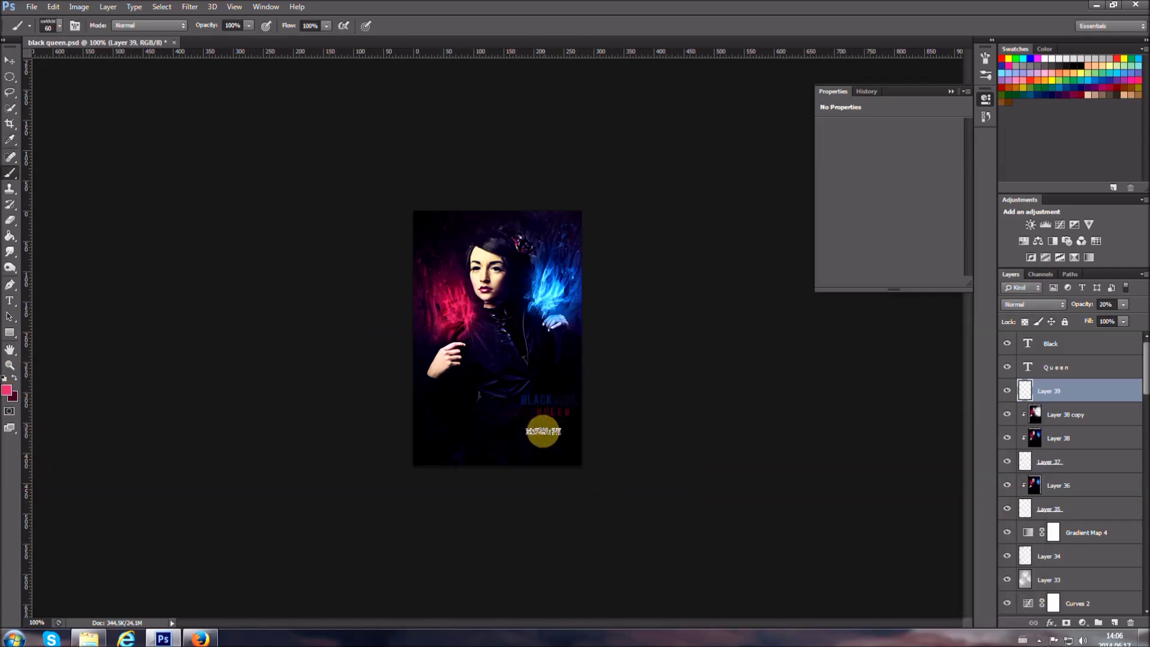
click(10, 76)
drag(570, 442, 715, 368)
click(366, 382)
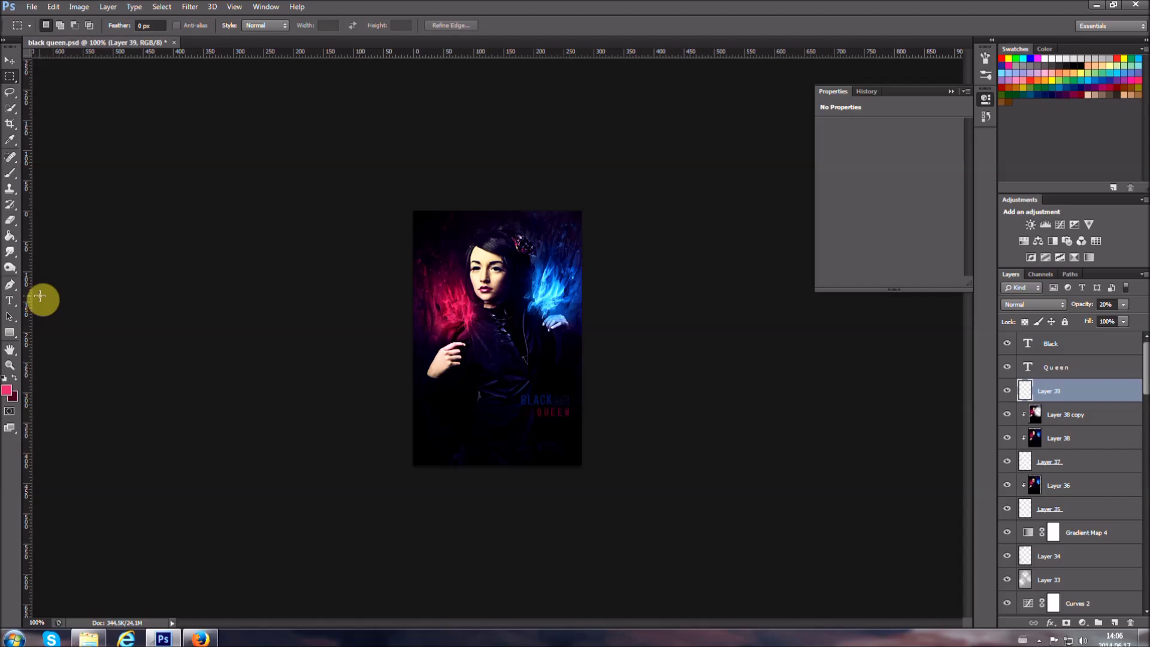
key(0)
click(11, 220)
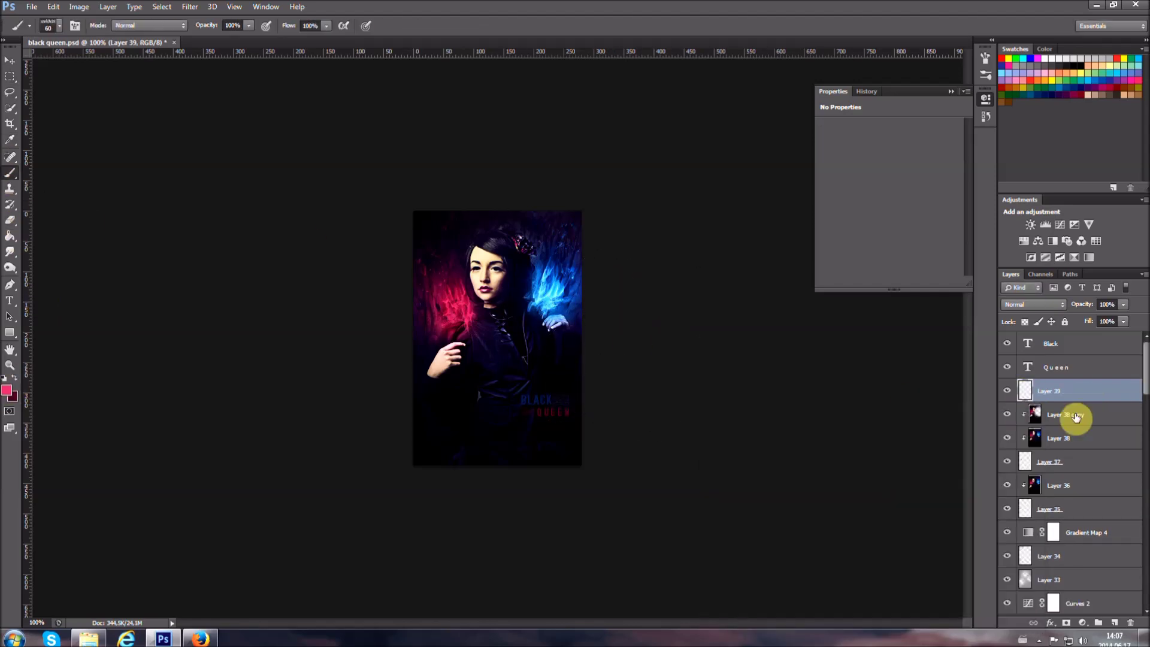
Add a new empty glow layer and confirm a foreground colour for painting.
click(1075, 415)
key(ctrl+shift+alt+n)
key(i)
key(Return)
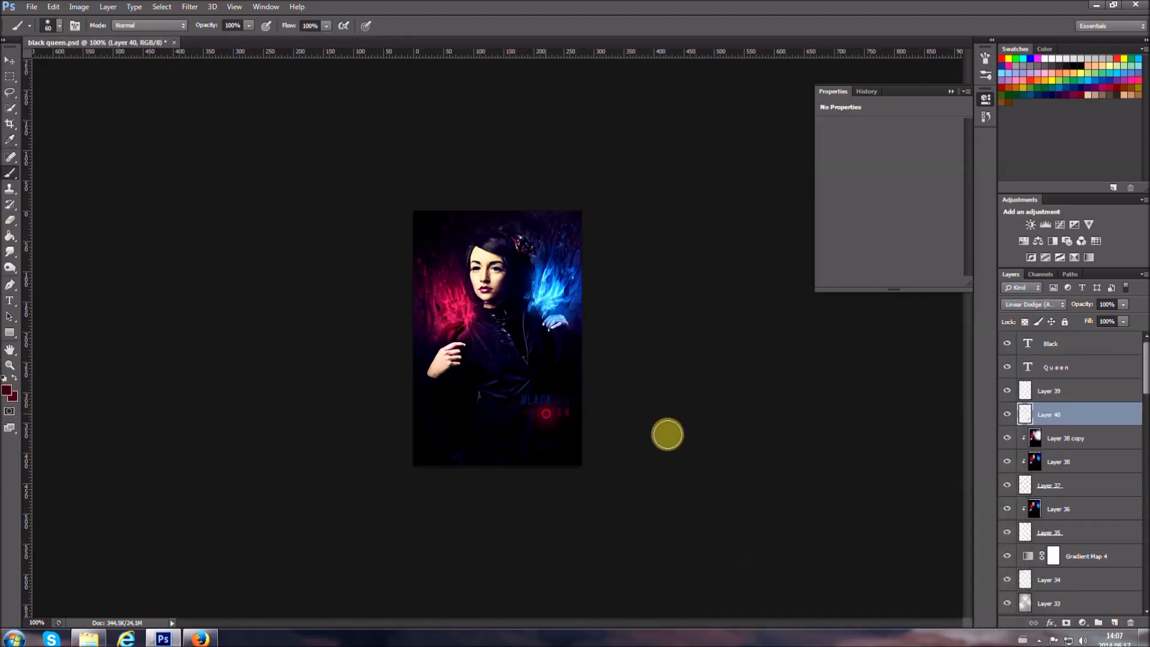
Paint a pink glow near the title, undo it, and sample the BLACK title's blue.
key(b)
drag(456, 251, 543, 353)
key(ctrl+z)
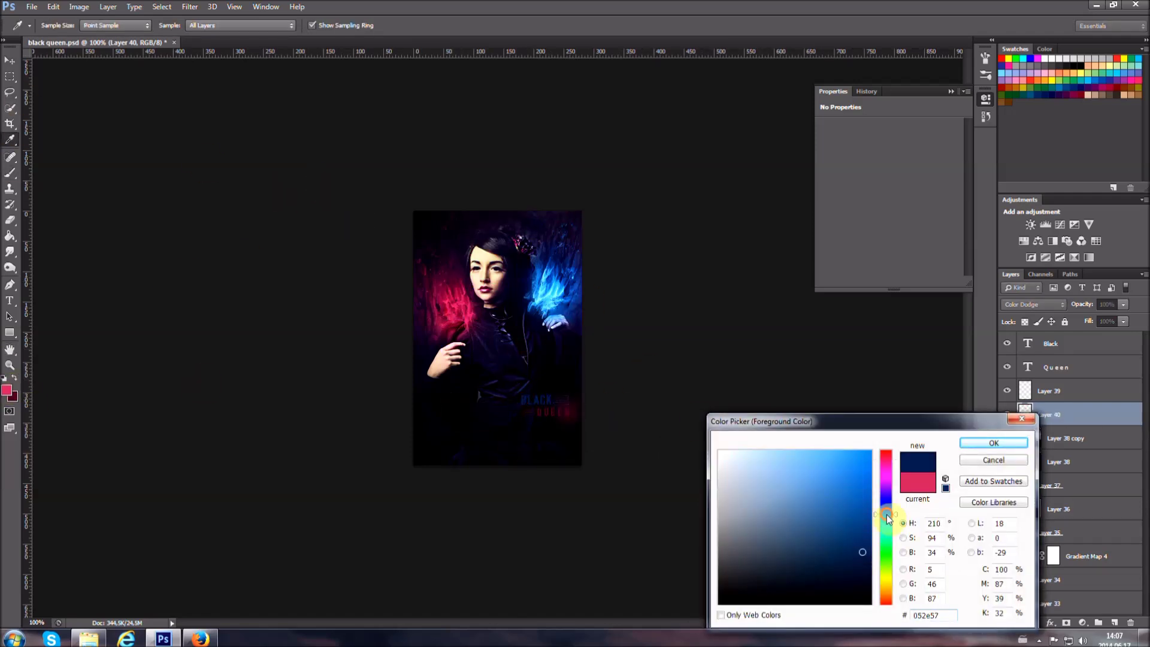
alt+click(509, 408)
Add a Linear Dodge layer for a blue glow with a dark navy foreground.
click(1114, 623)
click(1033, 304)
click(1027, 437)
click(6, 390)
click(863, 531)
key(Return)
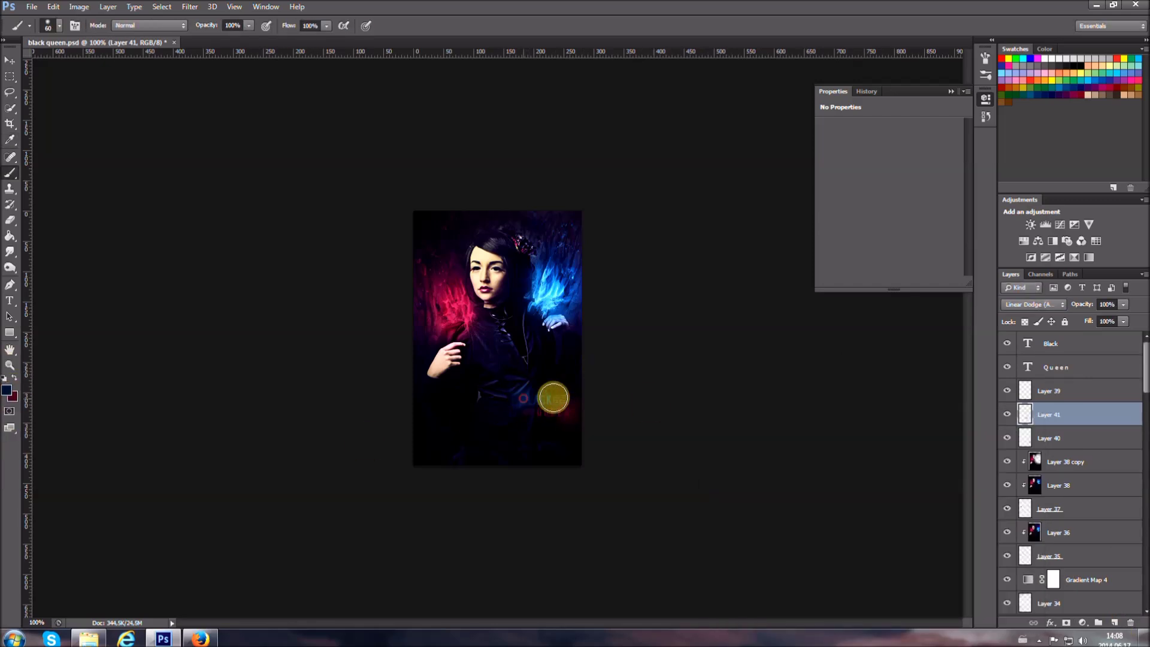
Hide the blue glow layer and nudge the pink glow beside the title.
key(r)
scroll(541, 396, up, 1)
scroll(541, 396, up, 1)
key(alt+bracketleft)
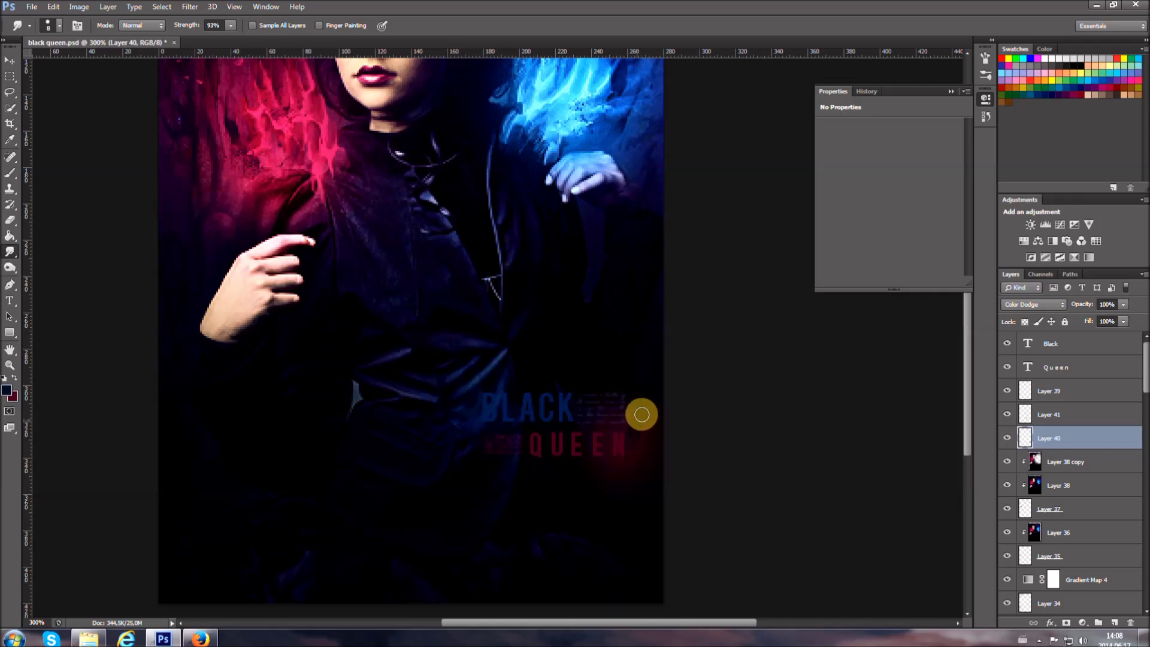
key(ctrl+1)
click(1007, 415)
click(11, 61)
drag(604, 456, 577, 430)
Lower the glow copy to 20% opacity, duplicate both glow layers, and colorize them with Hue/Saturation.
key(2)
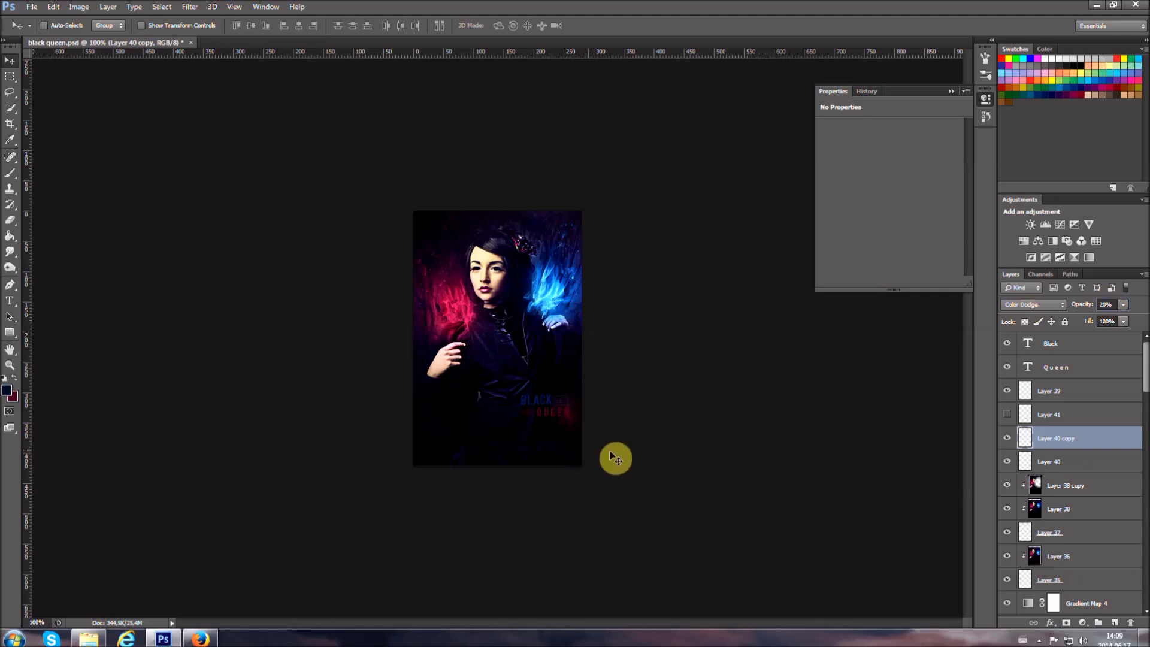
shift+click(1050, 462)
drag(534, 440, 534, 441)
click(1065, 462)
key(ctrl+u)
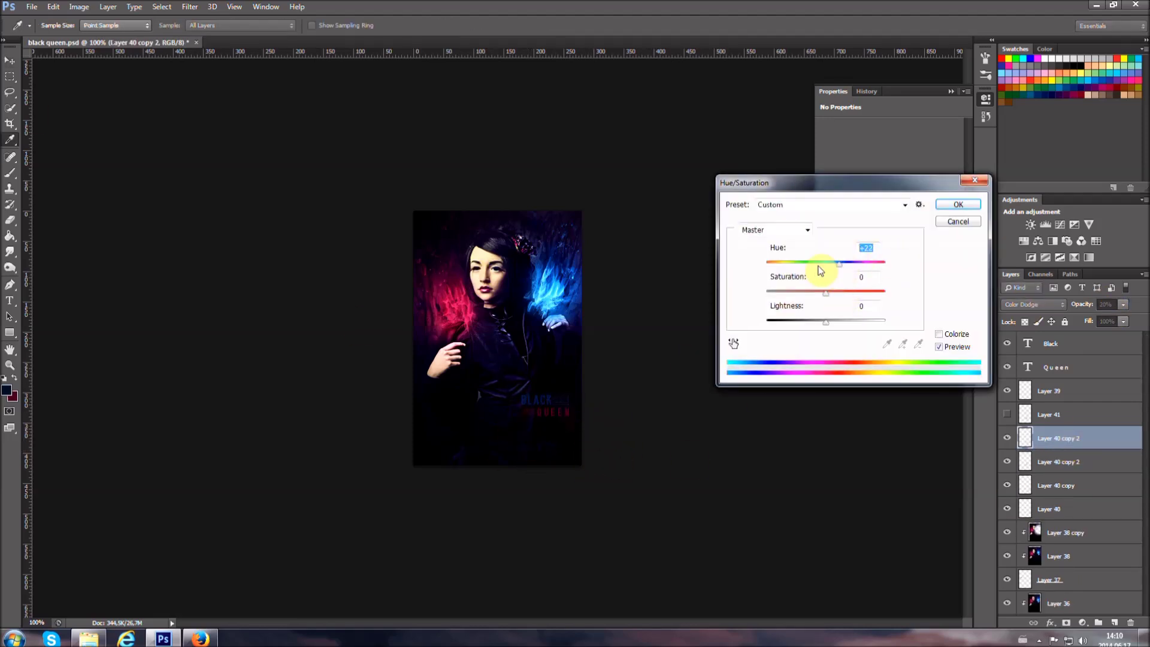
key(Return)
key(v)
key(alt+bracketleft)
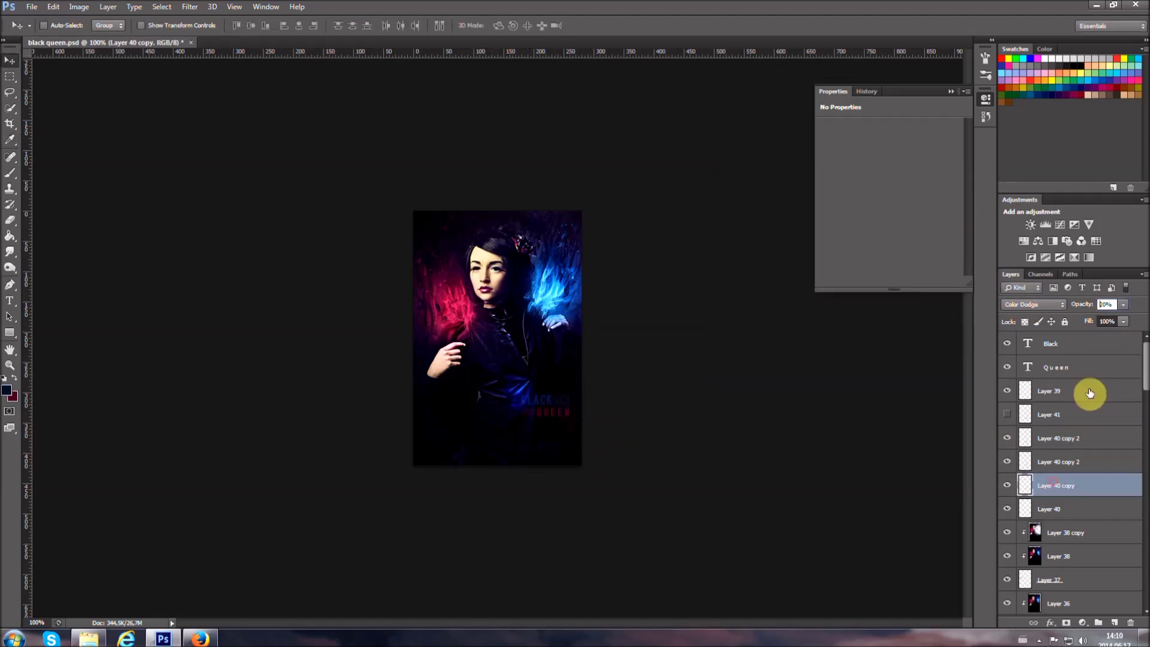
Add a new top layer and sample a dark blue foreground colour from the image.
key(ctrl+shift+alt+n)
key(ctrl+shift+bracketright)
click(10, 139)
click(521, 393)
key(Return)
key(b)
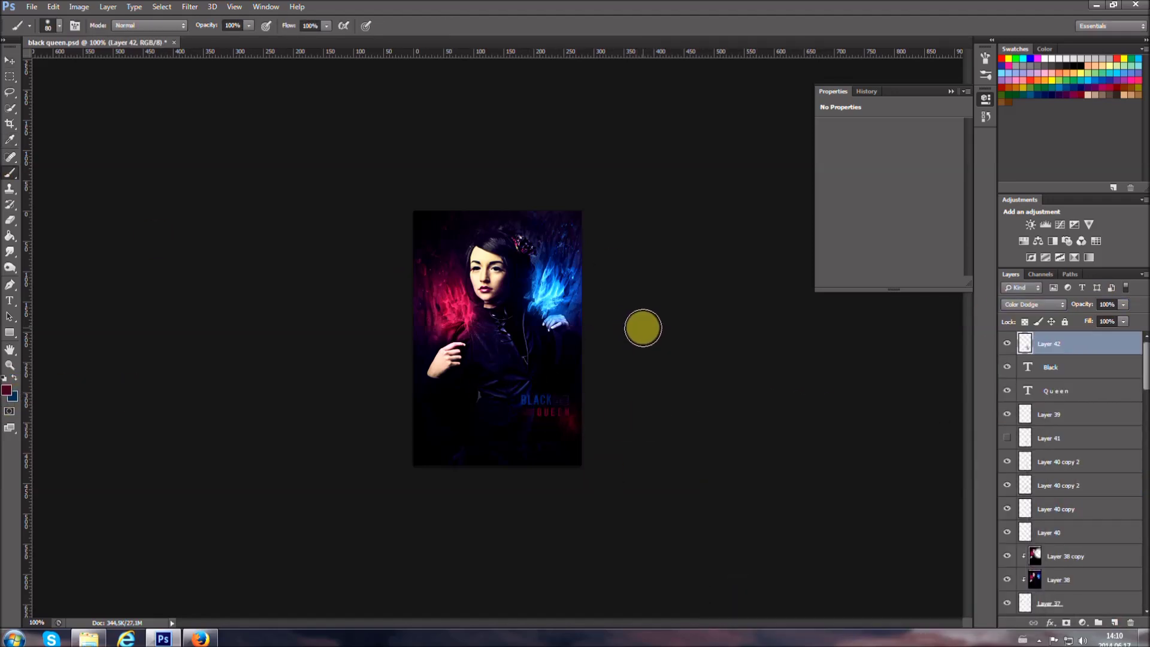
Hide Layer 40 and preview the poster in CMYK proof colours.
click(1013, 506)
click(1007, 532)
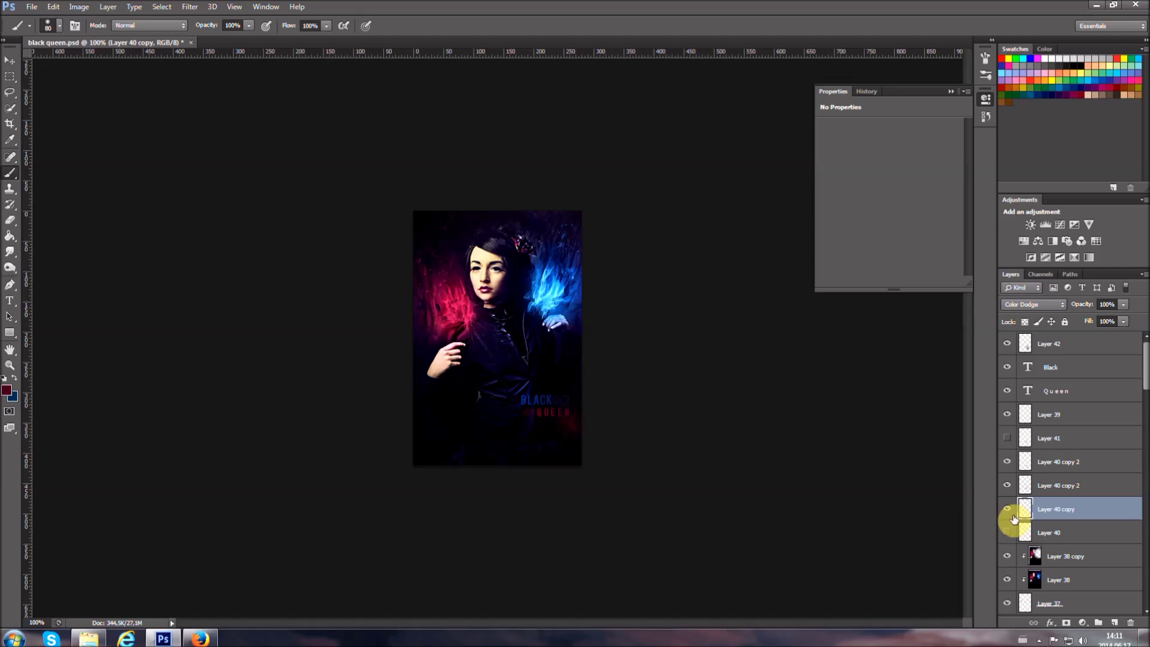
key(v)
key(ctrl+y)
click(986, 117)
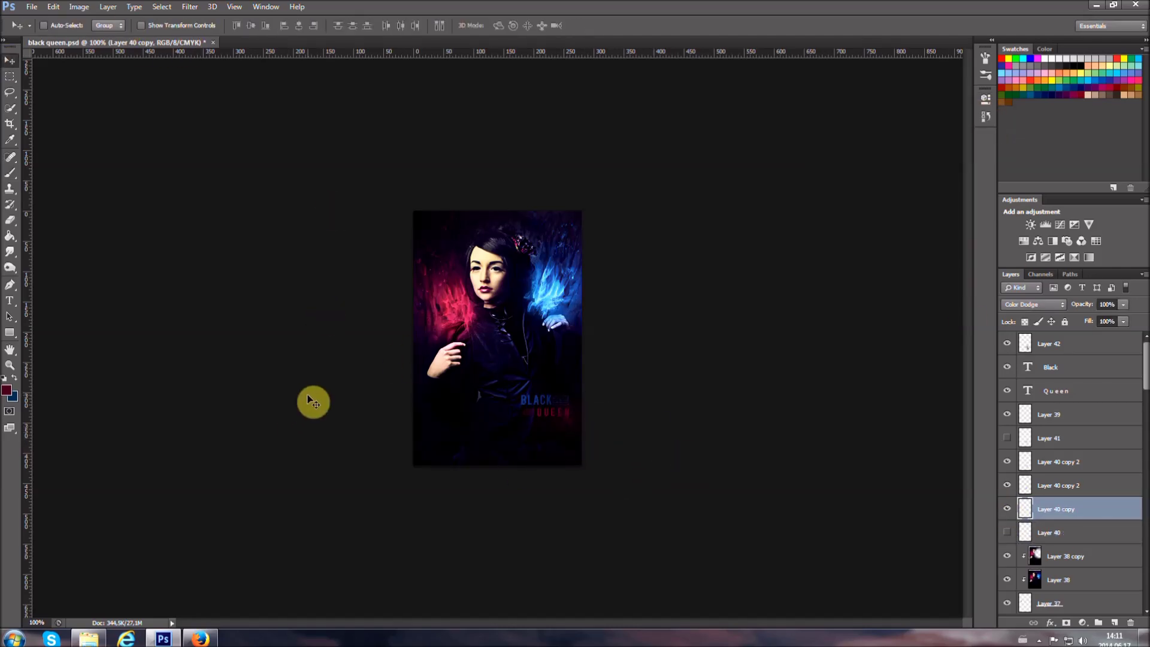
Hide the rulers and check the recent edit history.
key(alt+e)
key(Escape)
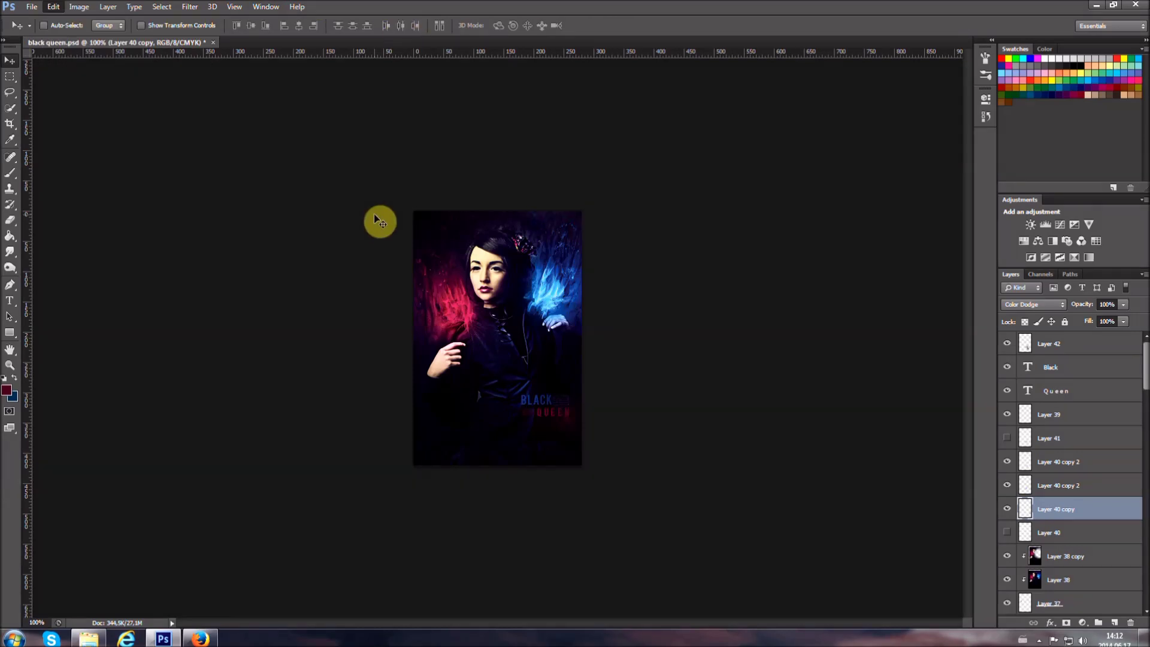
key(ctrl+r)
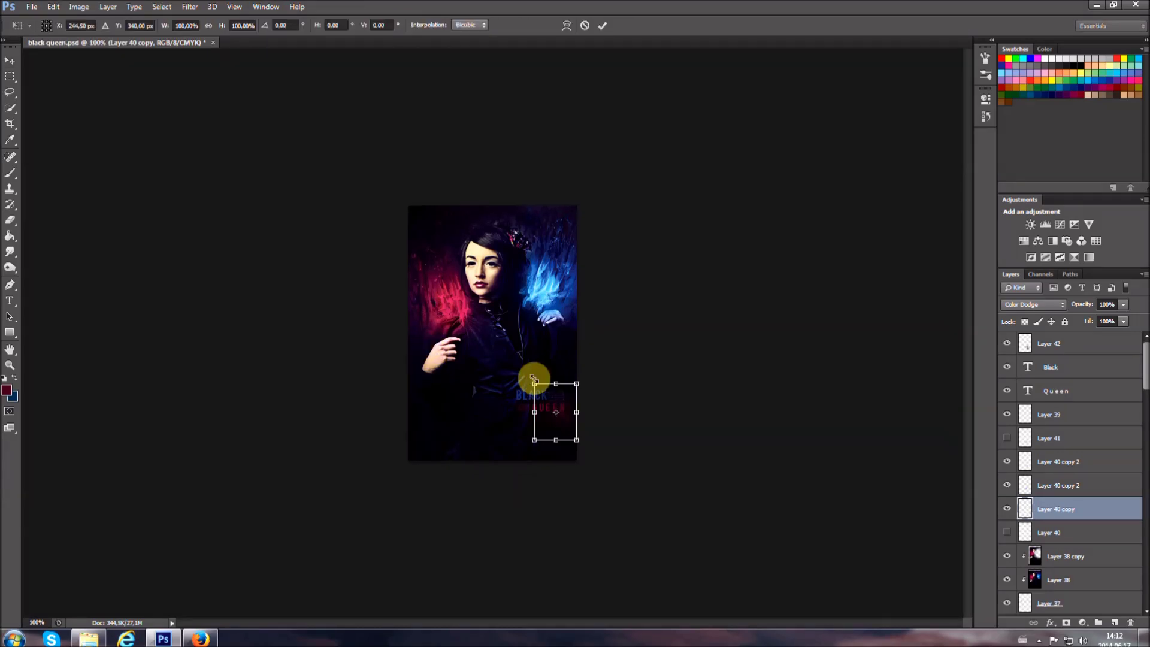
click(986, 117)
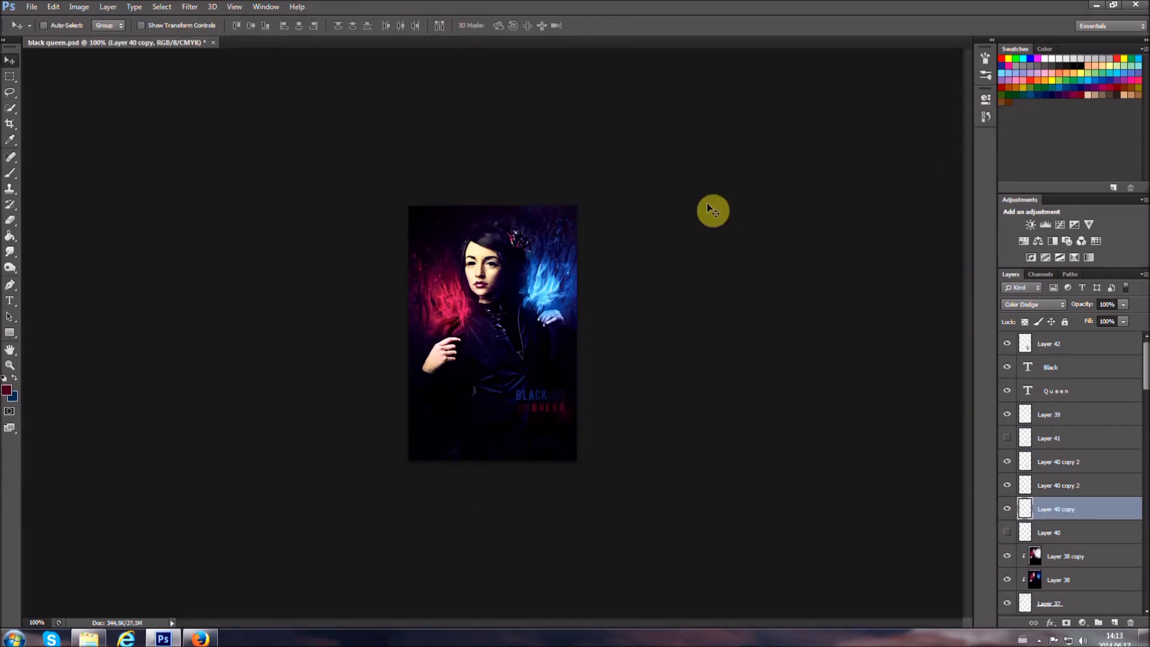
scroll(1066, 467, down, 10)
Delete the unused hidden glow layers Layer 40 and Layer 41.
click(1012, 423)
key(e)
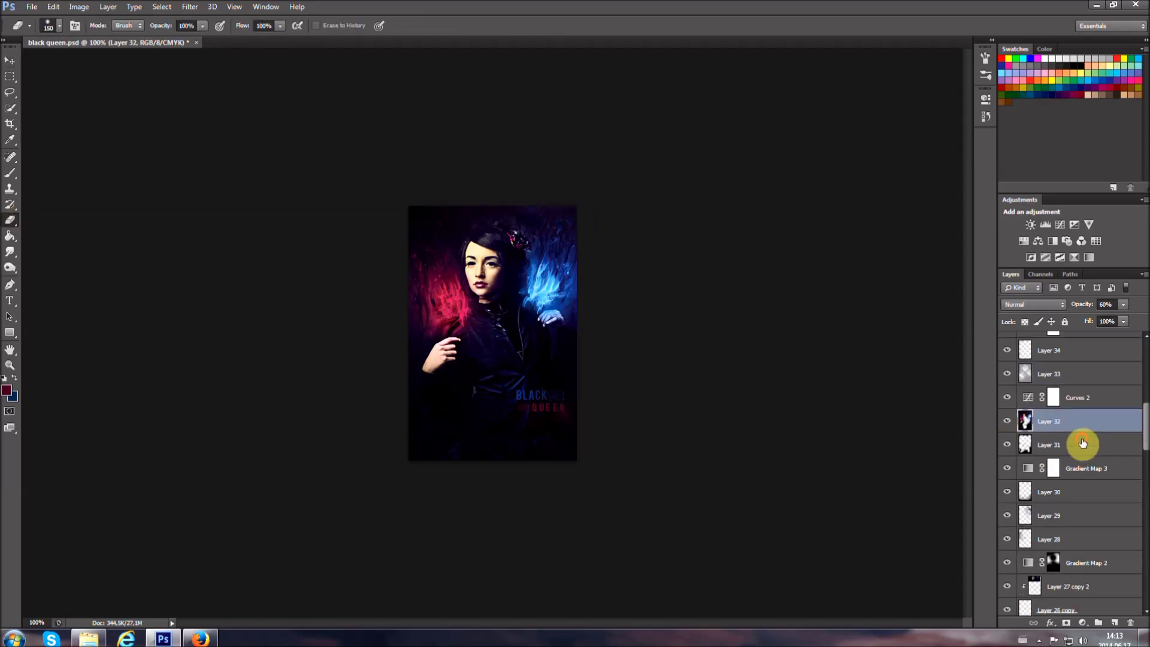
click(1094, 465)
scroll(1007, 449, down, 2)
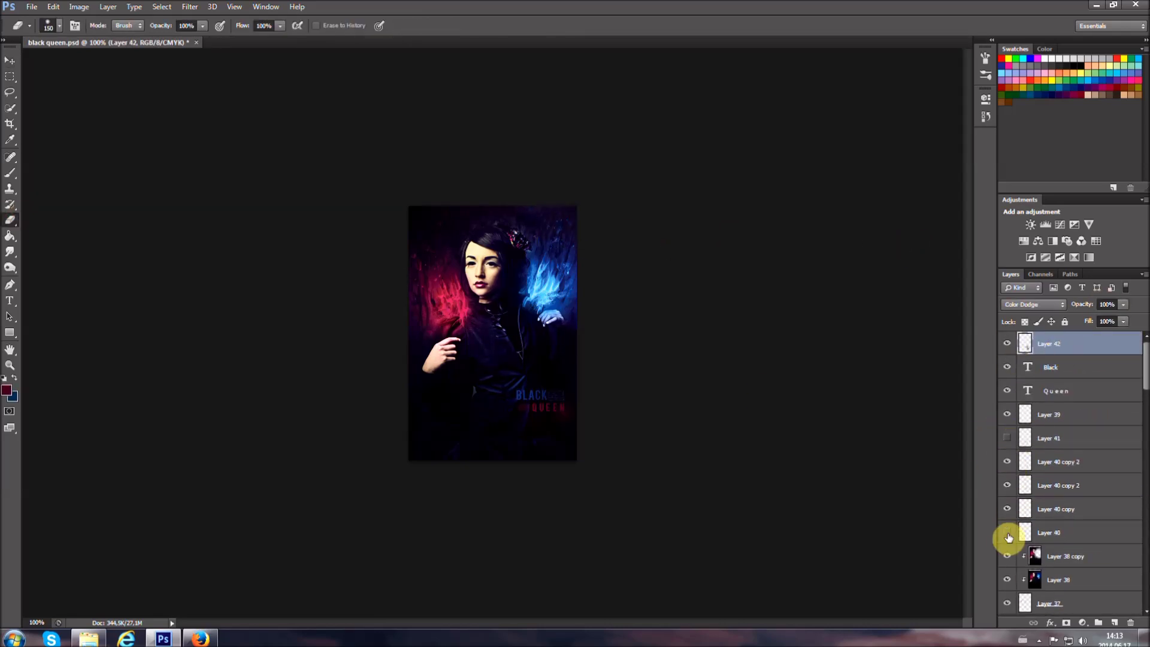
click(1066, 438)
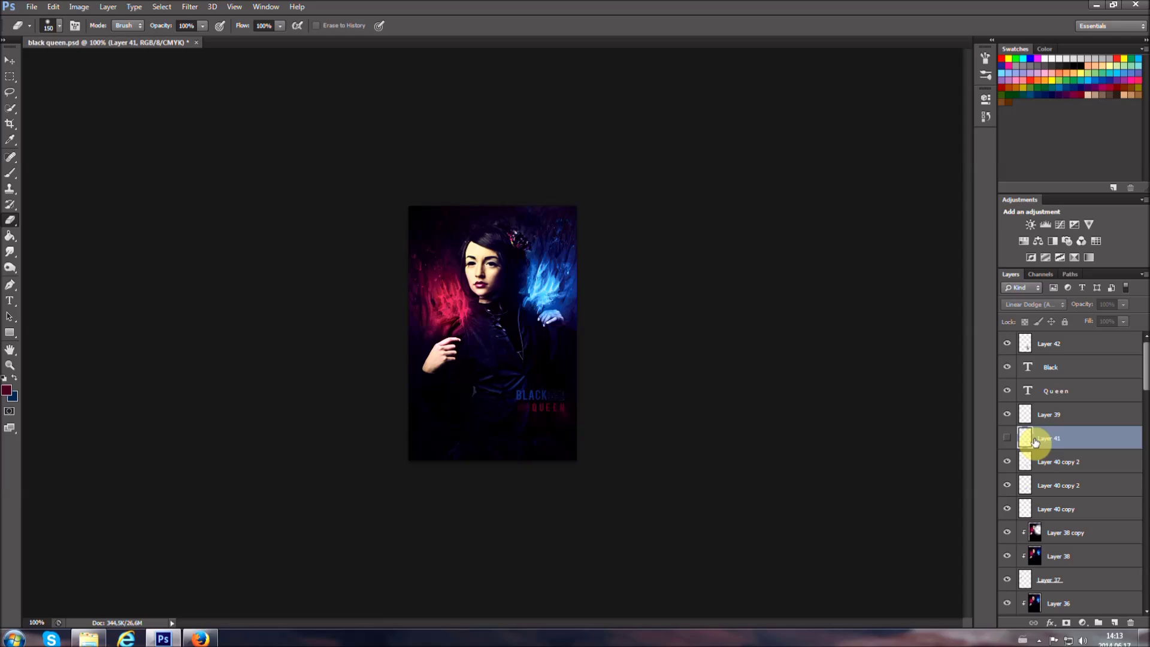
key(Delete)
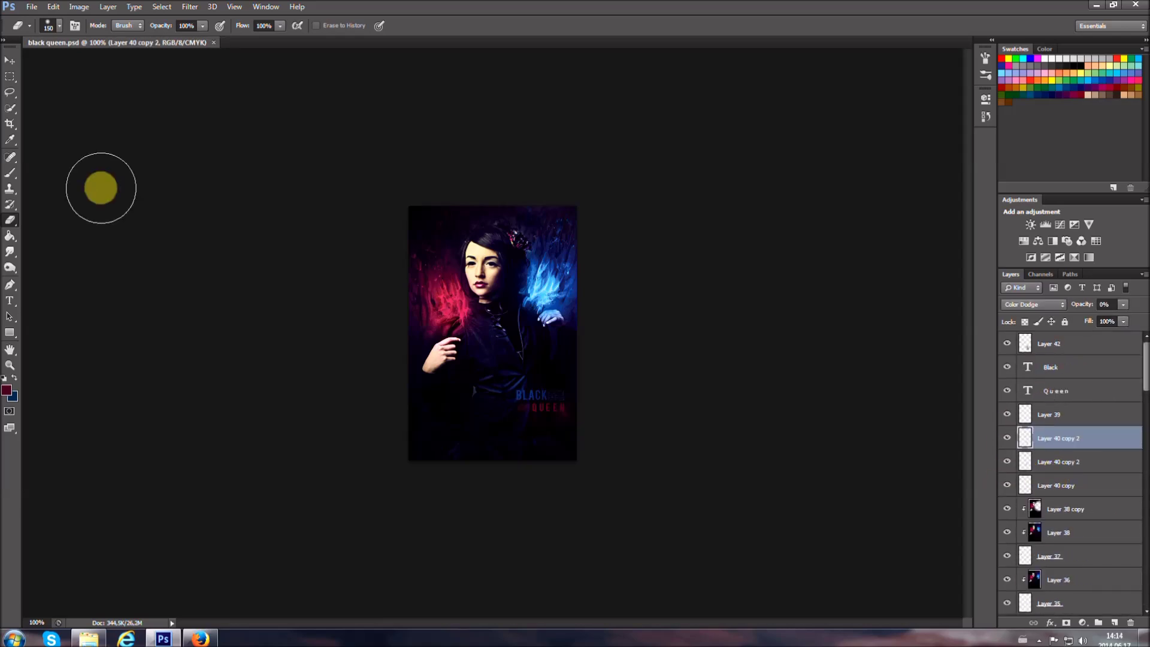
Add a new top layer, reset colours to black and white, and zoom in on the title.
click(1048, 346)
key(ctrl+shift+alt+n)
key(d)
key(z)
click(425, 496)
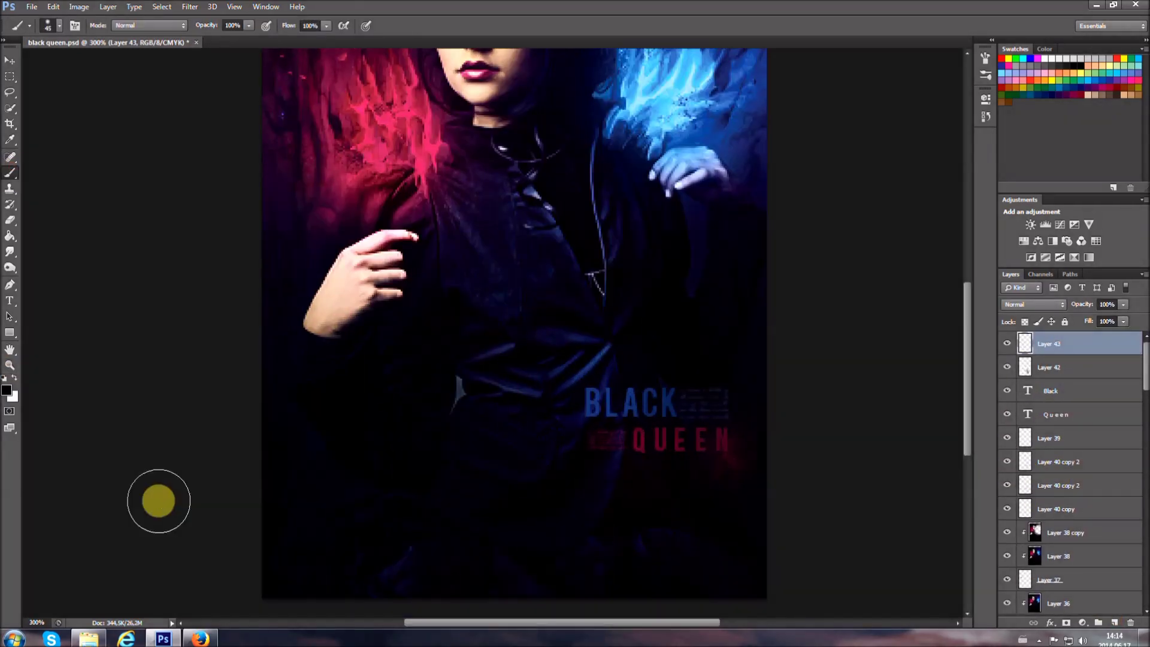
key(e)
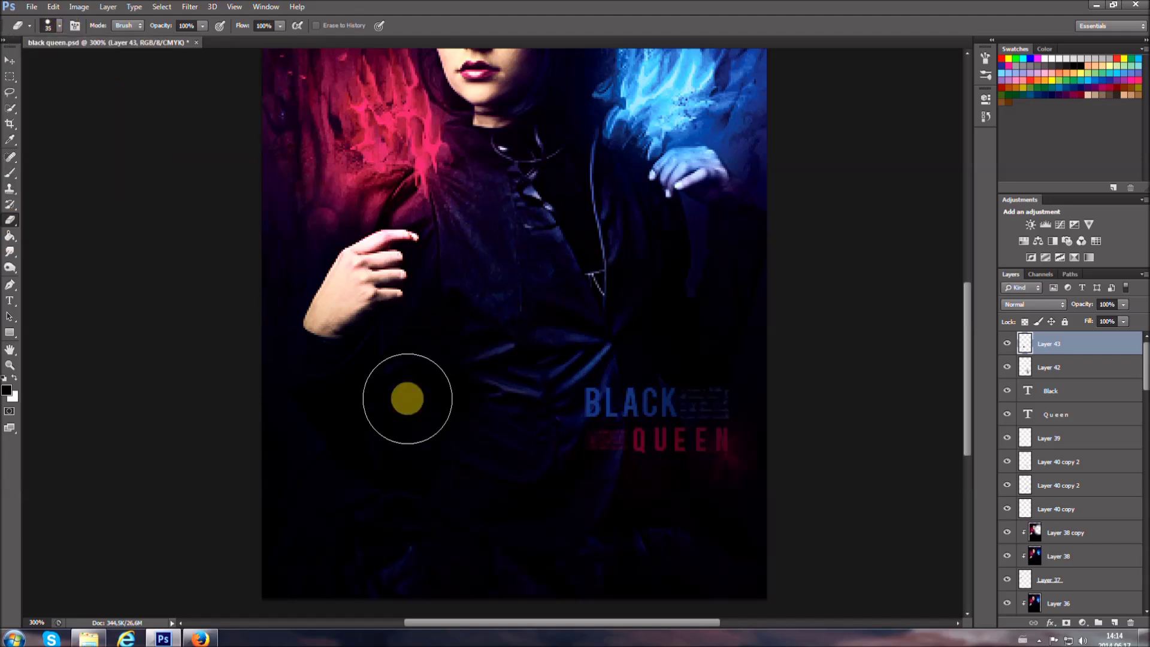
key(z)
key(ctrl+1)
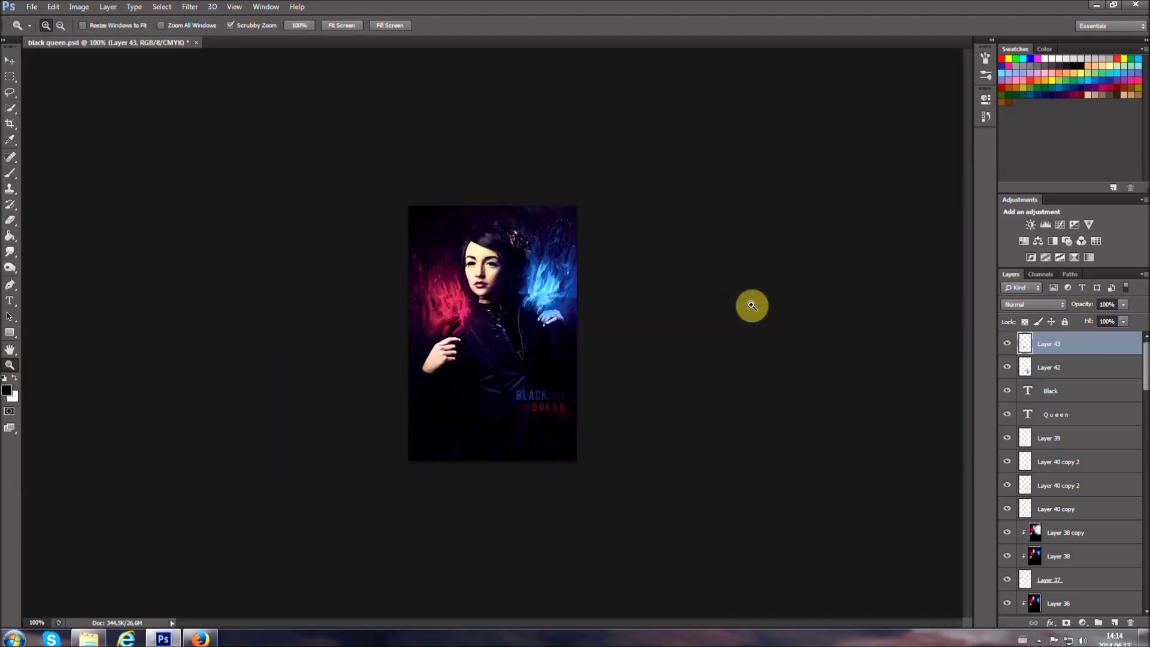
Add another new empty layer at the top of the stack.
key(ctrl+shift+alt+n)
key(m)
key(shift+F5)
key(Return)
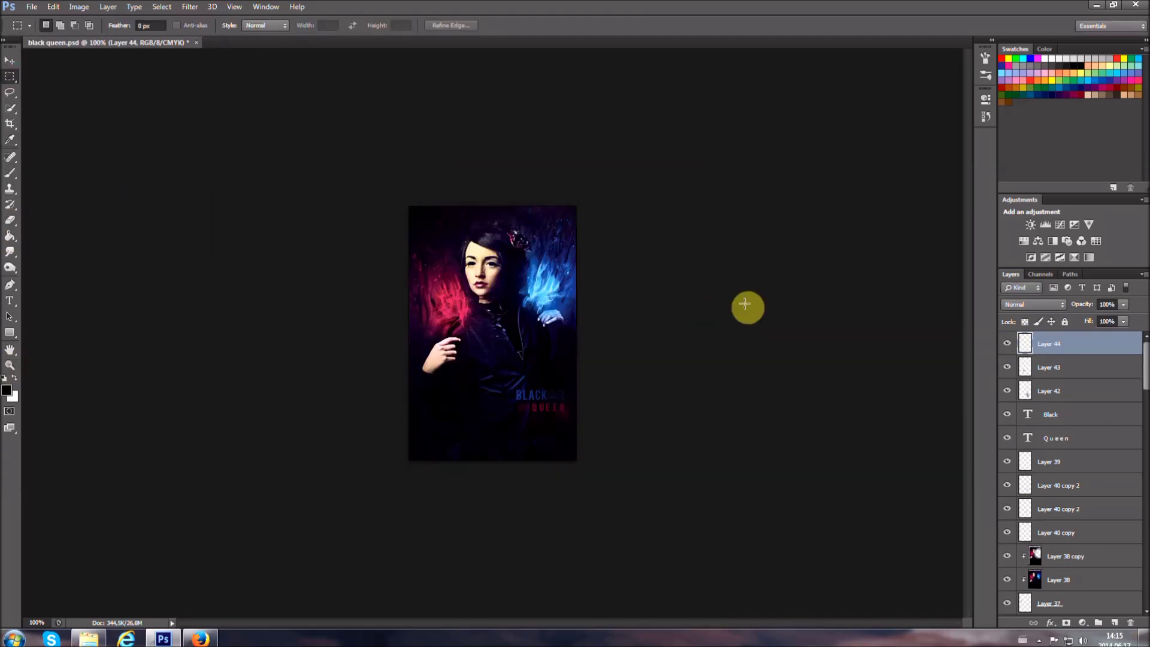